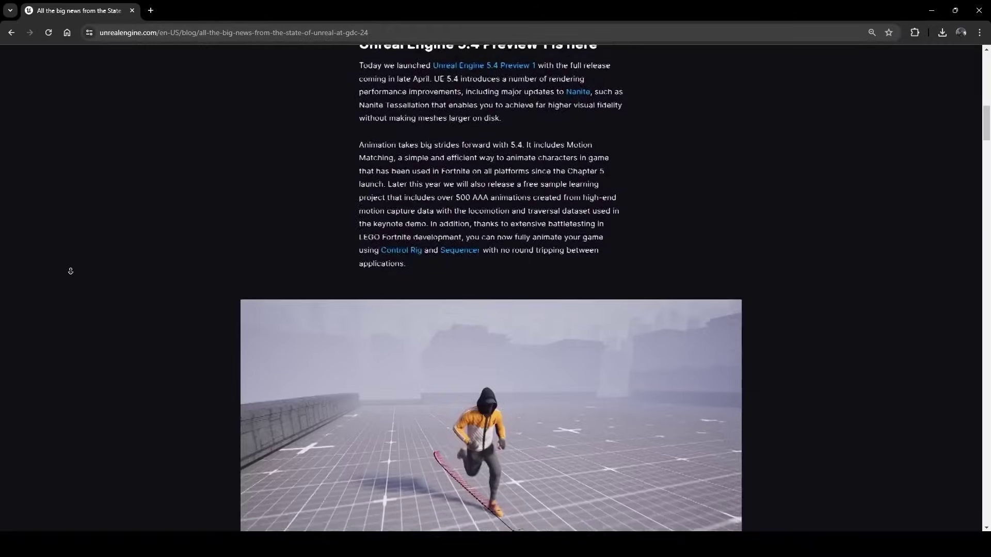
{"action": "scroll", "coordinate": [71, 271], "scroll_direction": "down", "scroll_amount": 3}
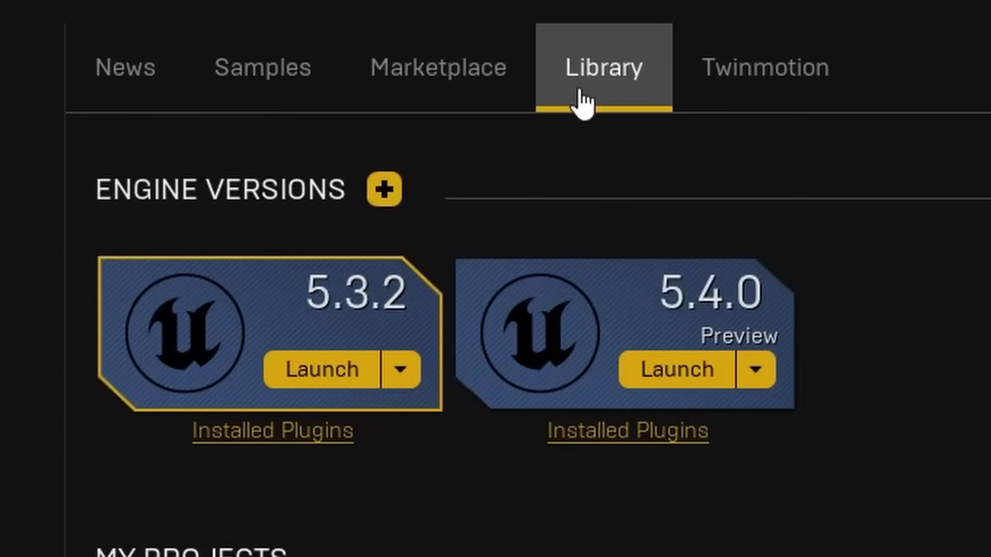
Launch Unreal Engine 5.4.0 Preview and create a Third Person games project named MotionMatching
{"action": "left_click", "coordinate": [674, 384]}
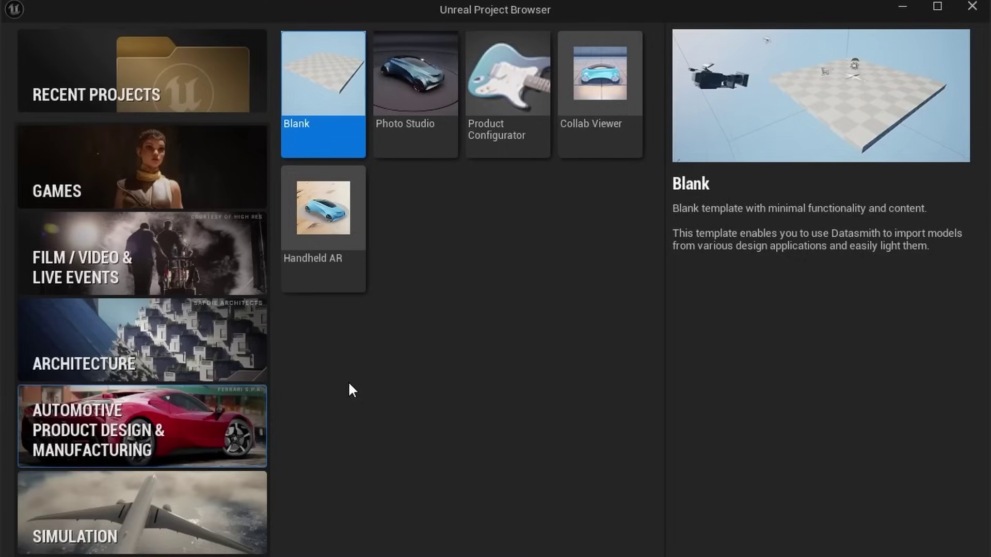
{"action": "left_click", "coordinate": [164, 164]}
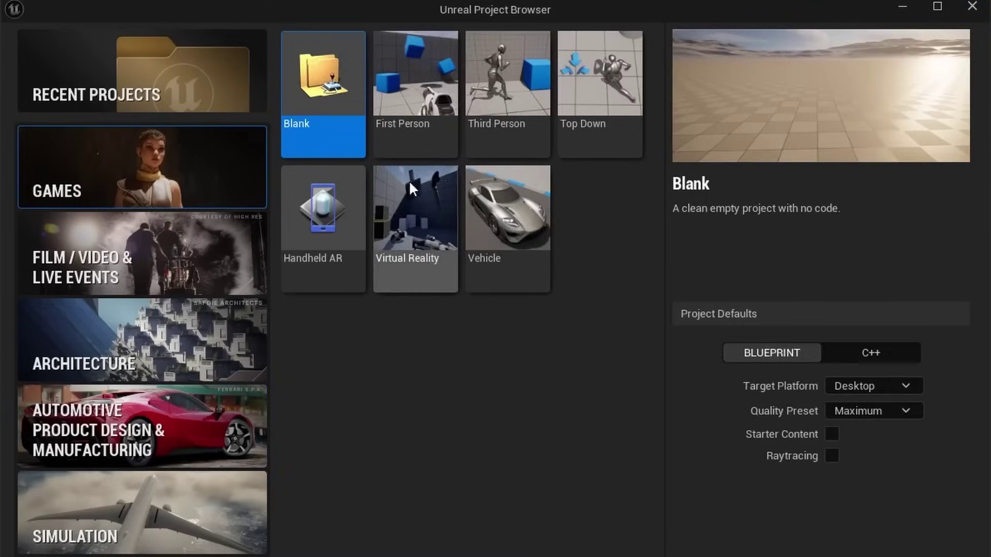
{"action": "left_click", "coordinate": [491, 126]}
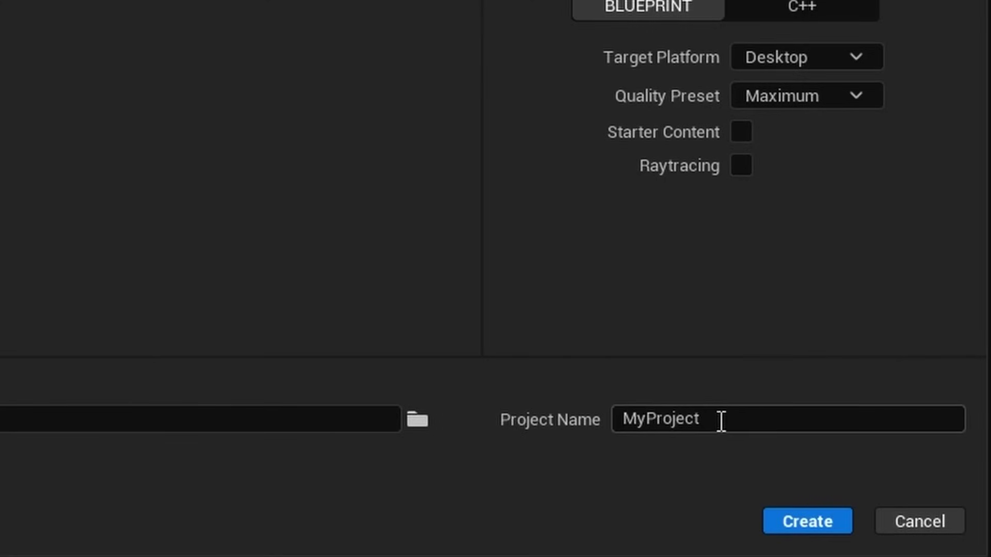
{"action": "type", "text": "nMatching"}
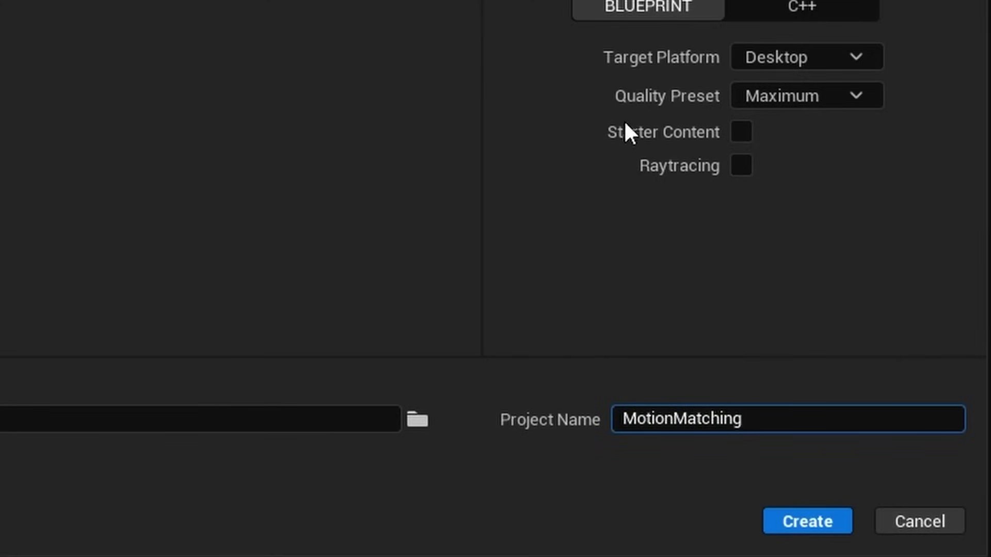
{"action": "left_click", "coordinate": [781, 511]}
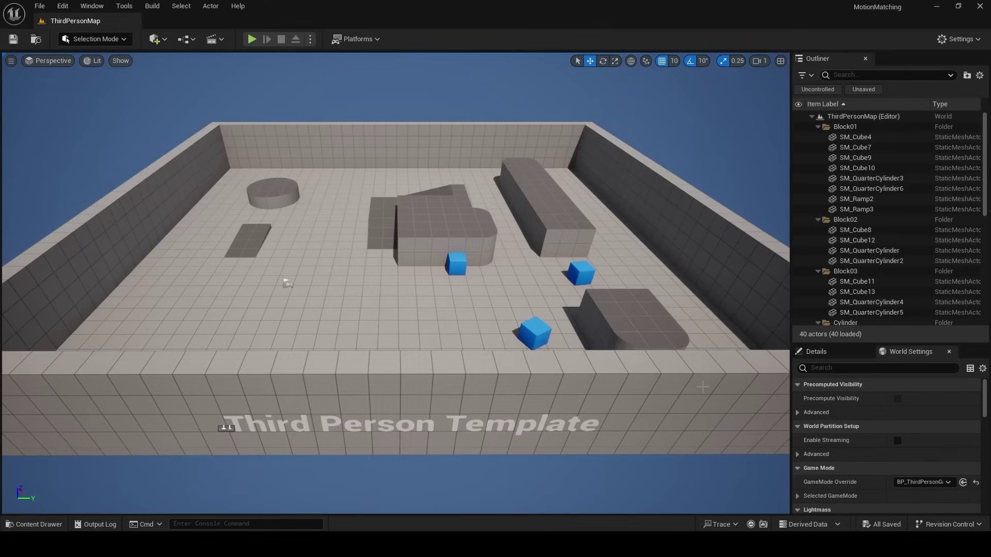
Enable the Motion Trajectory and Pose Search plugins for the project, accepting the use of the experimental version
{"action": "left_click", "coordinate": [956, 40]}
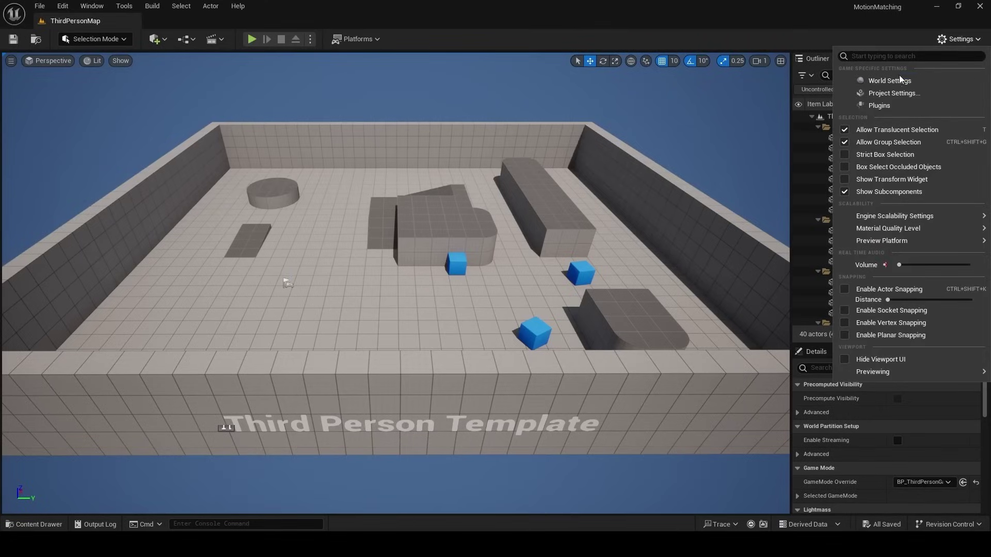
{"action": "left_click", "coordinate": [880, 105]}
{"action": "left_click", "coordinate": [73, 34]}
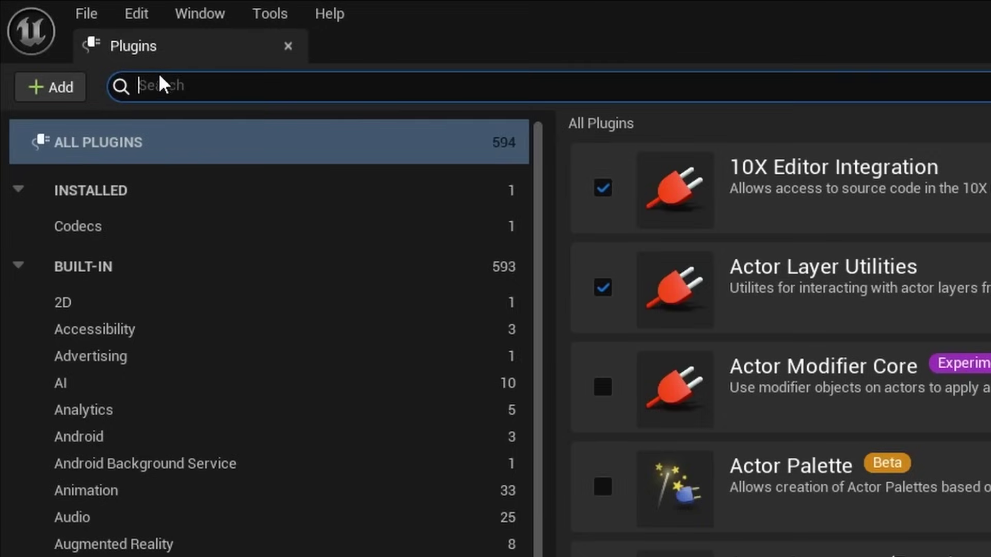
{"action": "type", "text": "traje"}
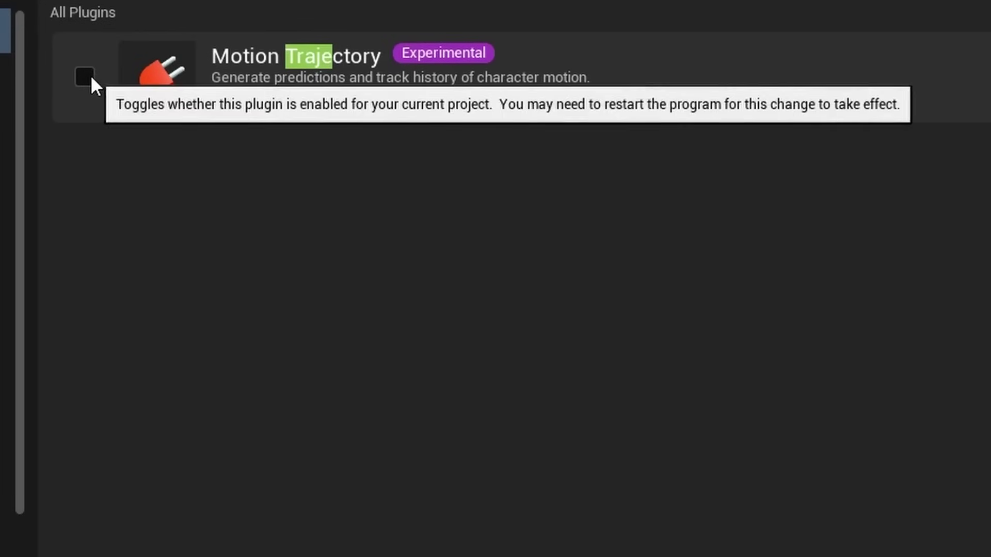
{"action": "left_click", "coordinate": [87, 76]}
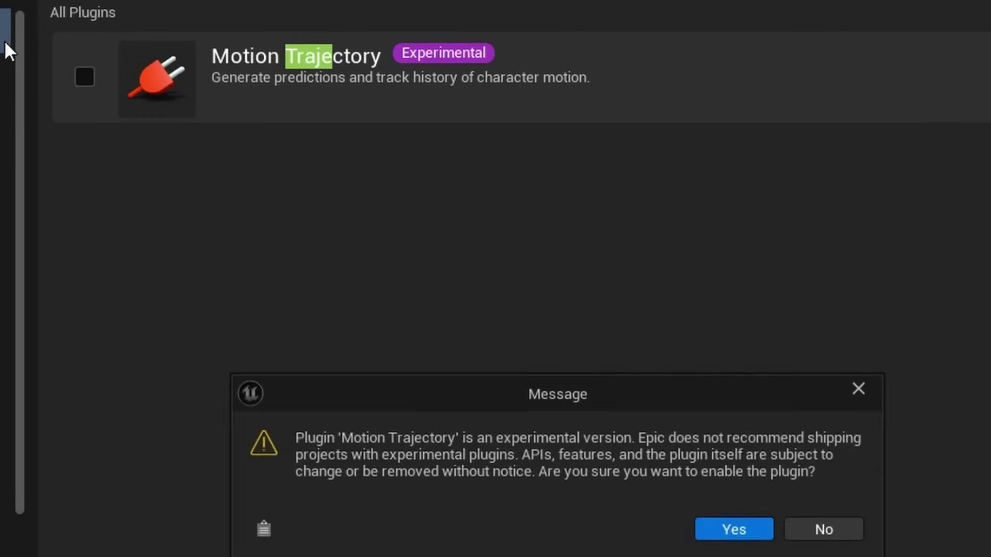
{"action": "left_click", "coordinate": [733, 529]}
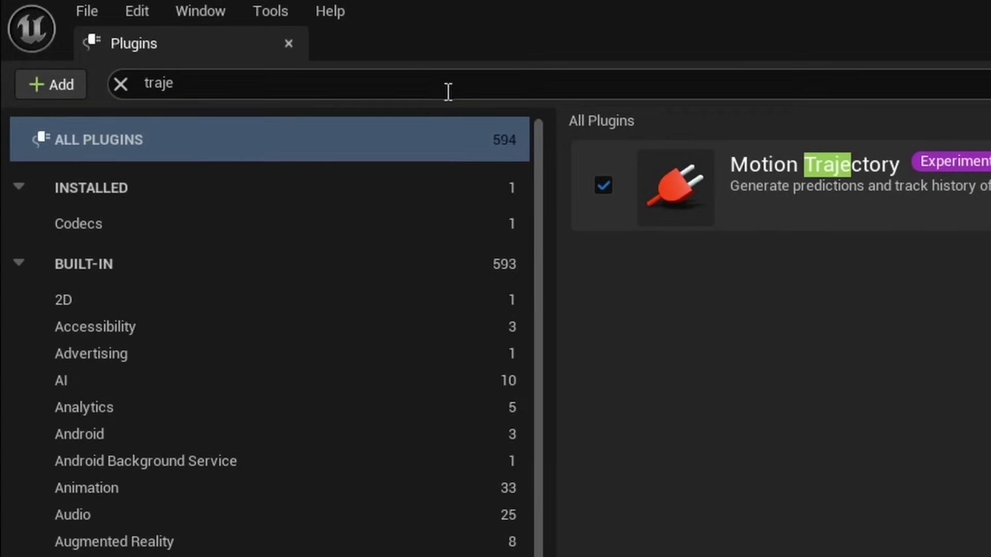
{"action": "type", "text": "pose sea"}
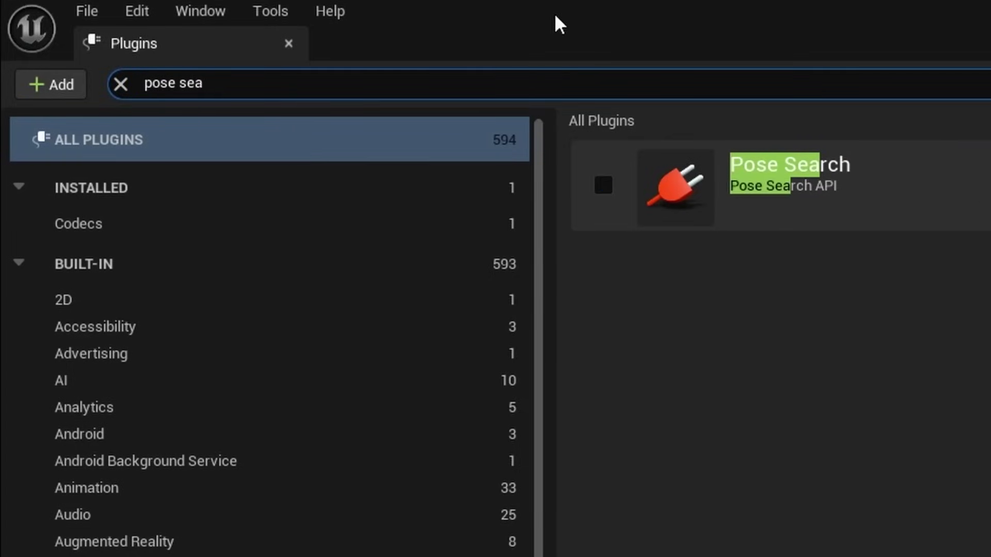
{"action": "left_click", "coordinate": [602, 186]}
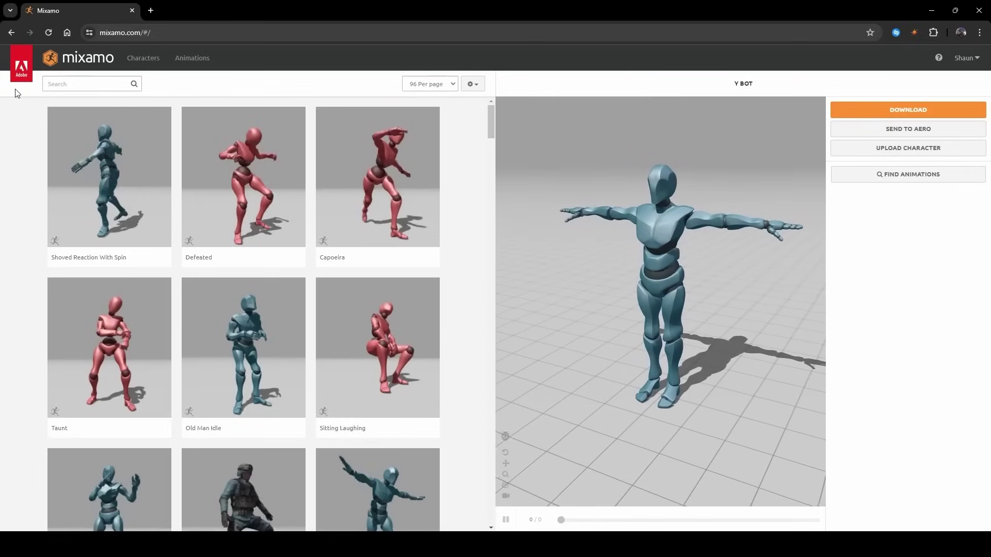
On the Mixamo website, choose the Swat Guy character and inspect its model in the preview
{"action": "left_click", "coordinate": [144, 58]}
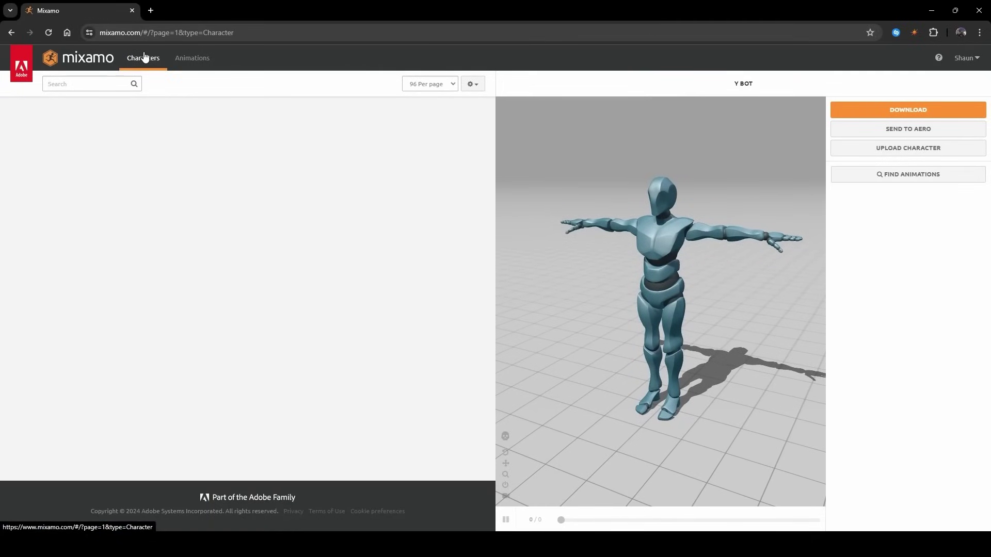
{"action": "scroll", "coordinate": [320, 356], "scroll_direction": "down", "scroll_amount": 10}
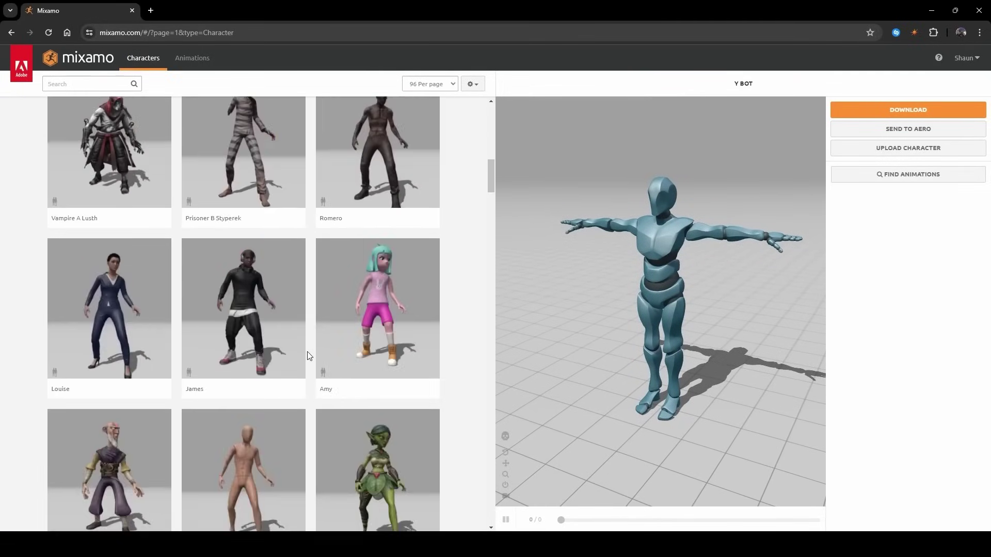
{"action": "scroll", "coordinate": [309, 356], "scroll_direction": "down", "scroll_amount": 20}
{"action": "scroll", "coordinate": [308, 356], "scroll_direction": "down", "scroll_amount": 1}
{"action": "left_click", "coordinate": [255, 225]}
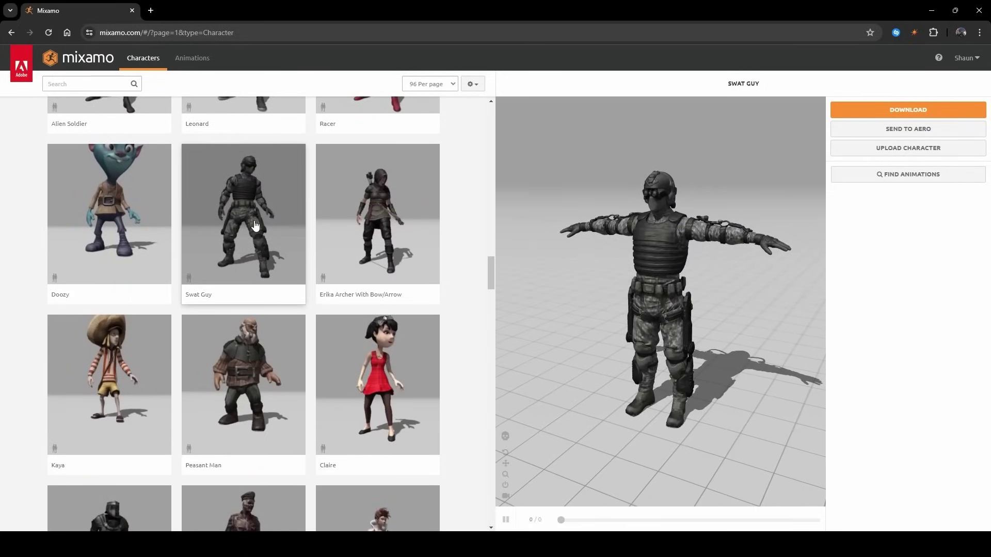
{"action": "left_click_drag", "start_coordinate": [694, 301], "coordinate": [764, 305]}
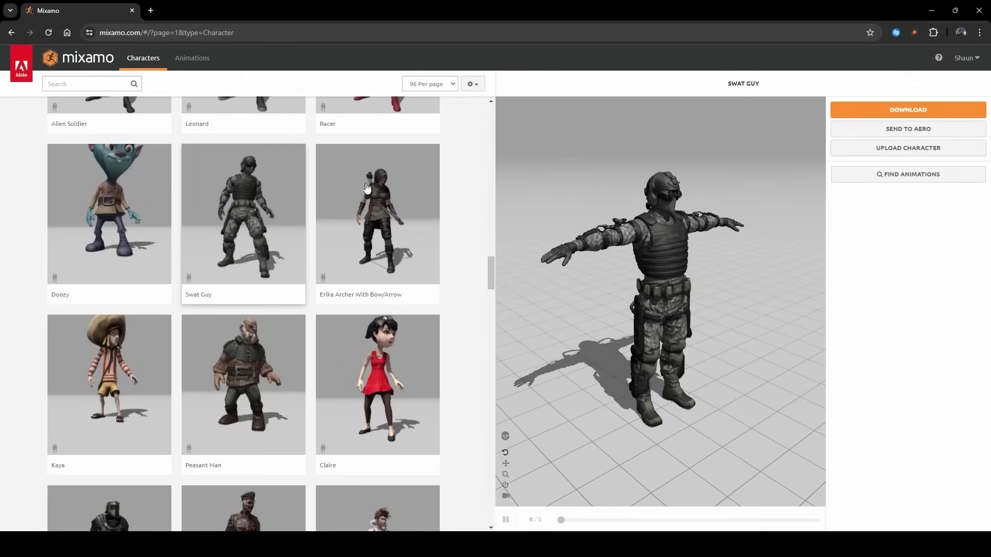
Search the animations for "locomotion" and download the Locomotion Pack as FBX Binary in T-pose at 30 frames per second without keyframe reduction
{"action": "left_click", "coordinate": [204, 63]}
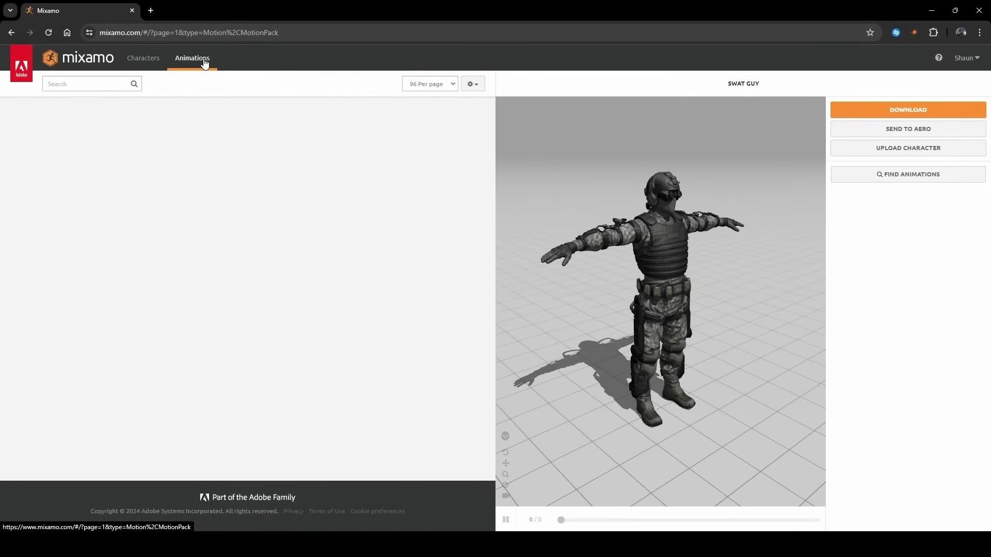
{"action": "left_click", "coordinate": [65, 84]}
{"action": "type", "text": "locomotion"}
{"action": "key", "text": "Return"}
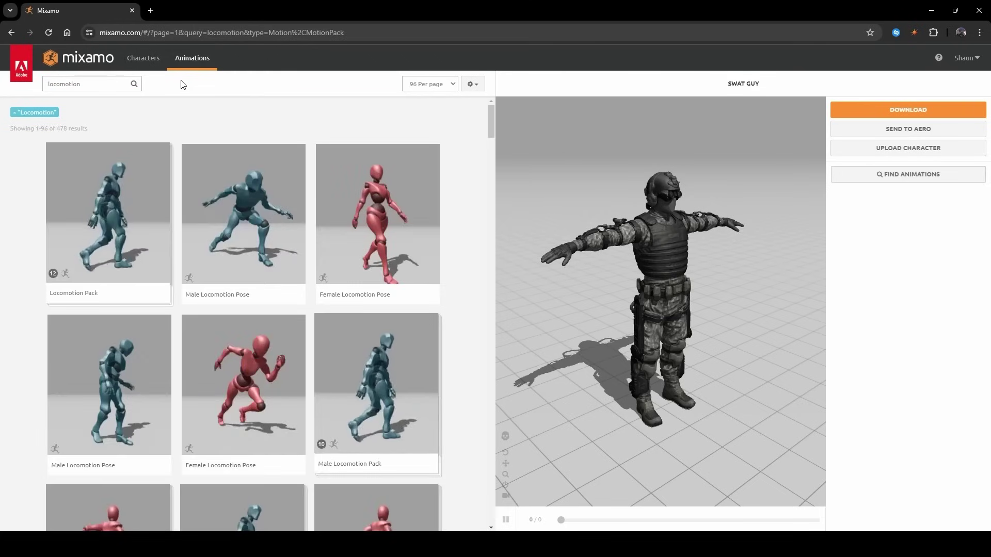
{"action": "left_click", "coordinate": [95, 230]}
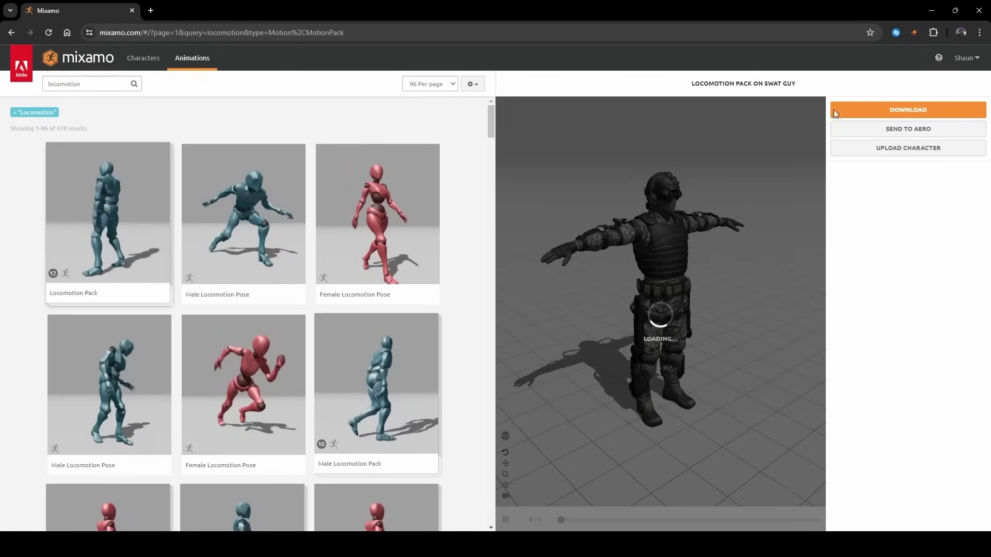
{"action": "left_click", "coordinate": [857, 109]}
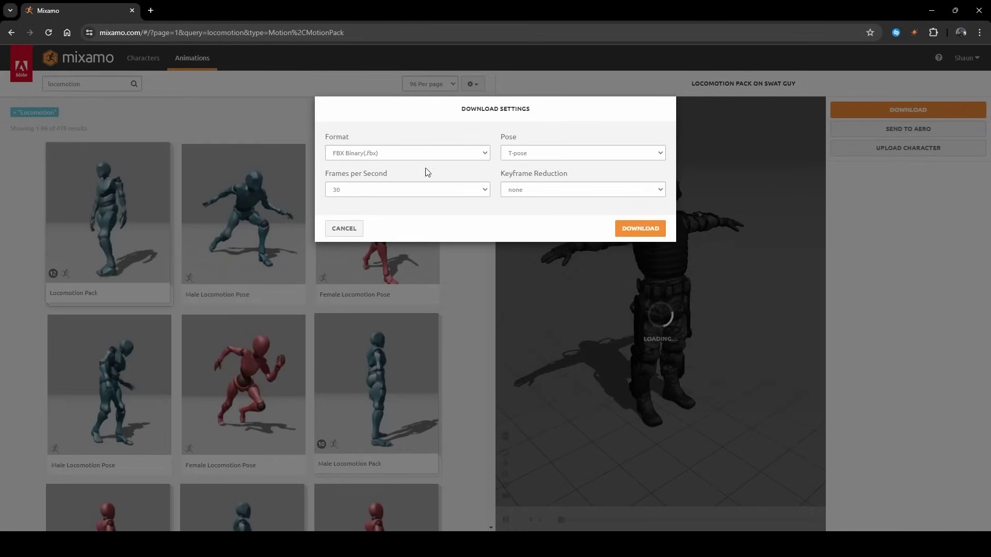
{"action": "left_click", "coordinate": [637, 230]}
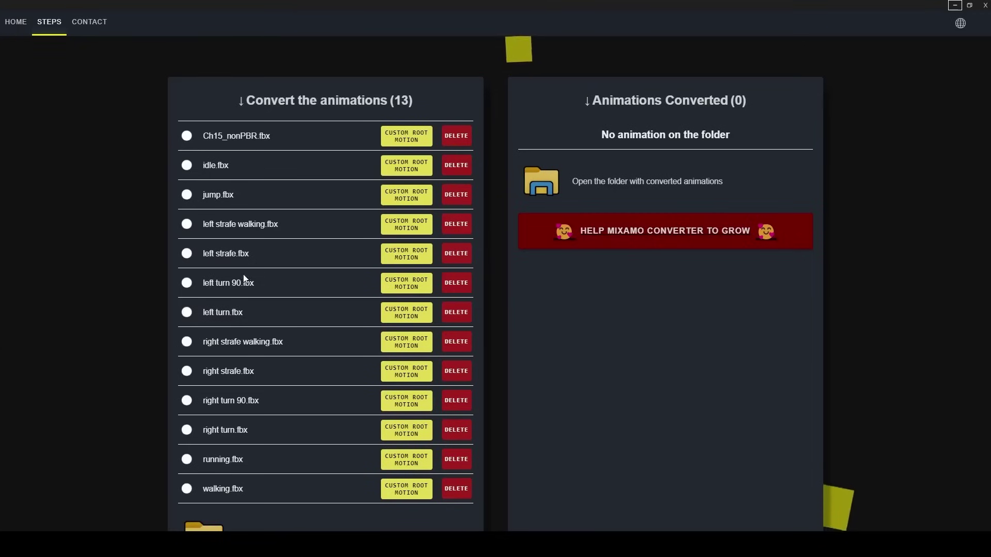
In Mixamo Converter, convert all the listed FBX files, including Ch15_nonPBR.fbx, with the .UE filename suffix
{"action": "scroll", "coordinate": [244, 277], "scroll_direction": "down", "scroll_amount": 5}
{"action": "left_click", "coordinate": [254, 408]}
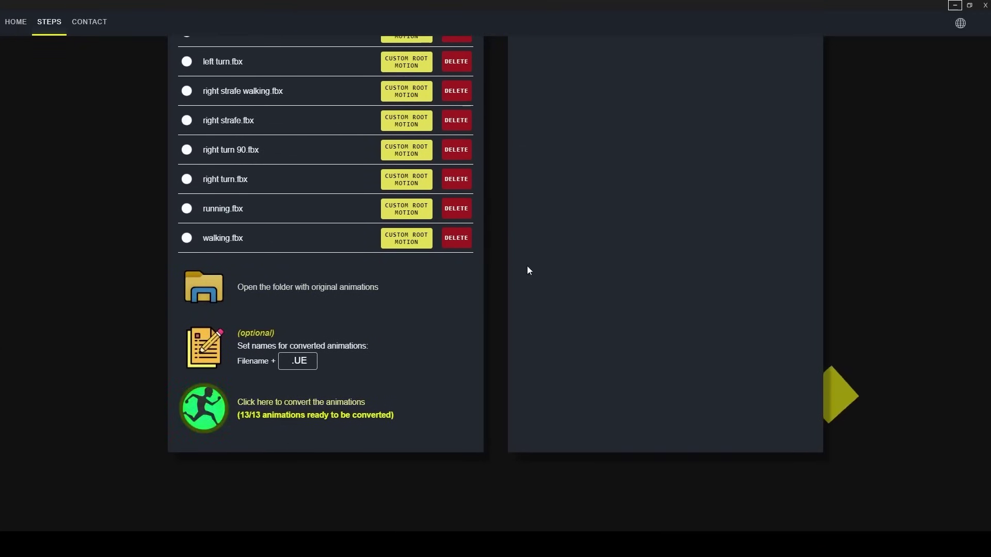
{"action": "scroll", "coordinate": [542, 265], "scroll_direction": "up", "scroll_amount": 5}
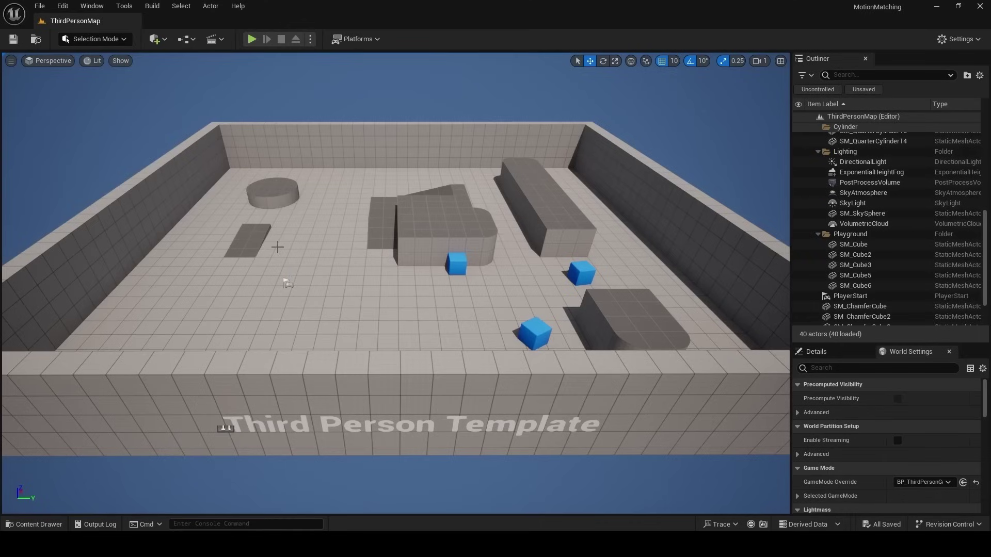
Back in Unreal Editor, create a folder named Mixamo inside Content/Characters and open it
{"action": "left_click", "coordinate": [34, 525]}
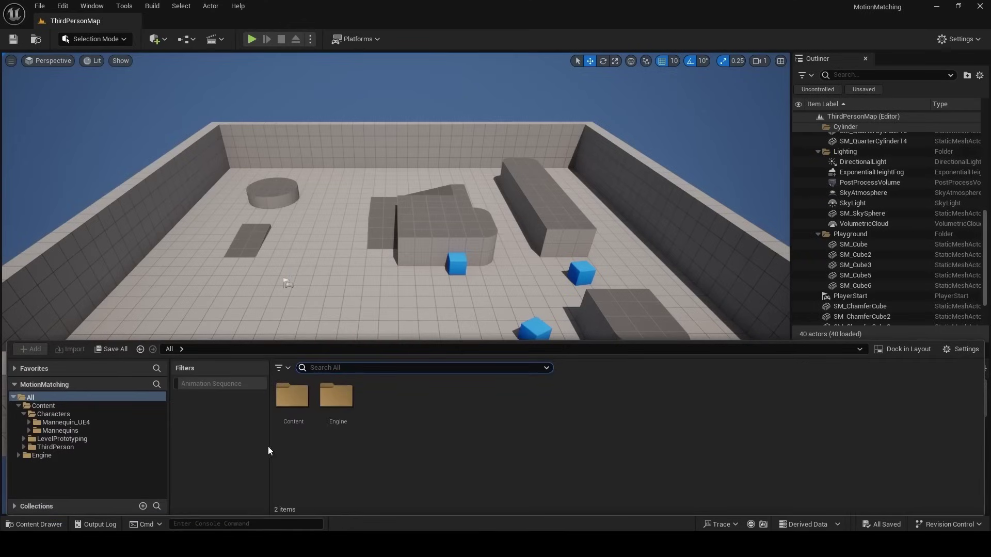
{"action": "double_click", "coordinate": [289, 408]}
{"action": "double_click", "coordinate": [299, 400]}
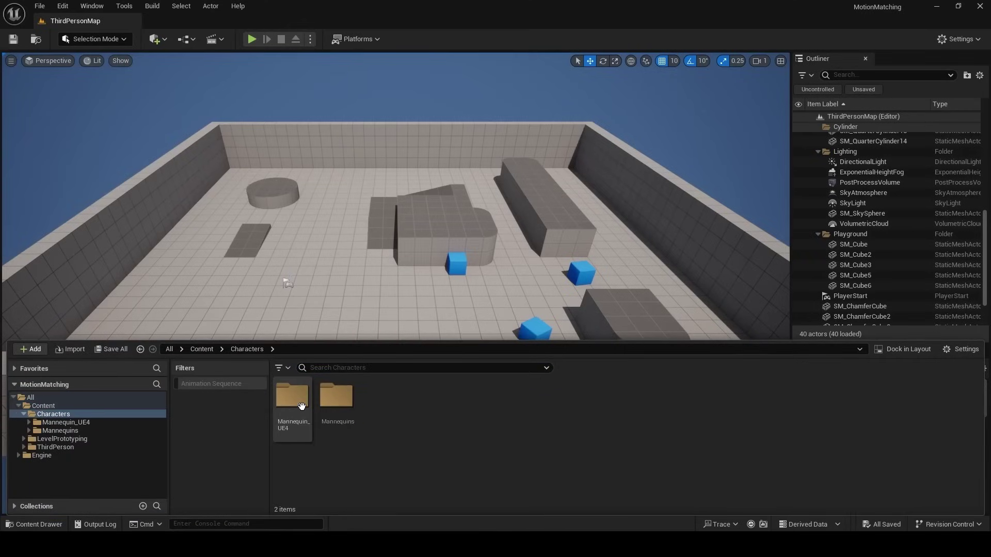
{"action": "right_click", "coordinate": [440, 410]}
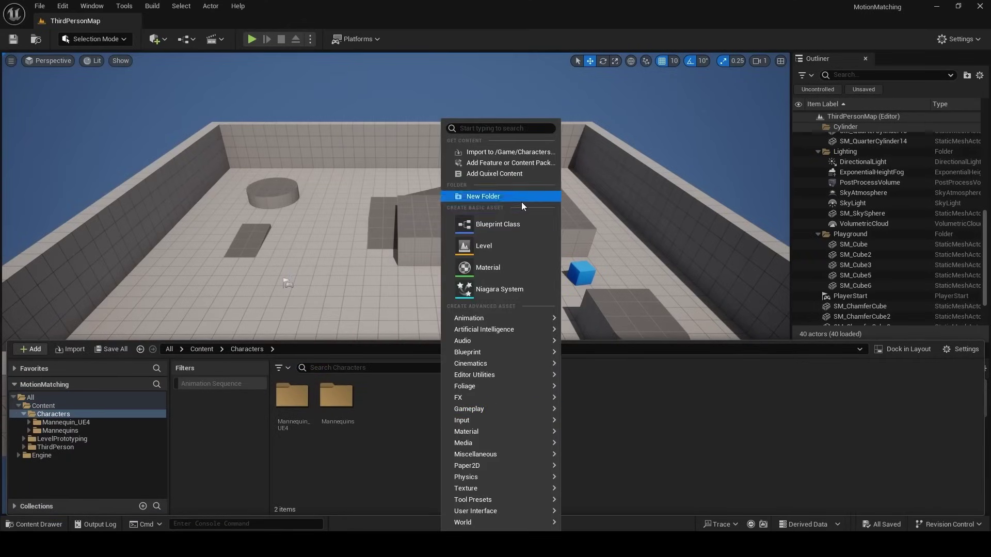
{"action": "left_click", "coordinate": [520, 200]}
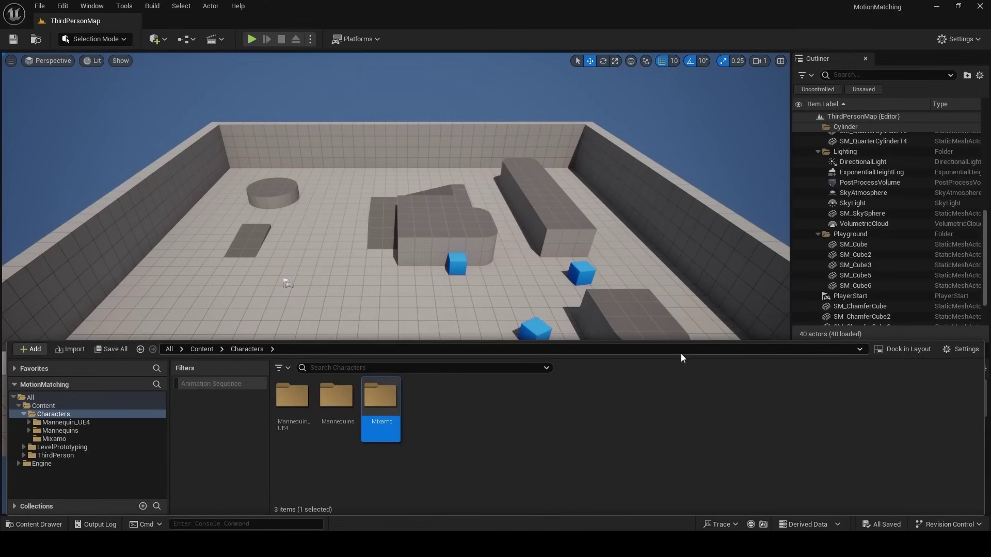
{"action": "key", "text": "Return"}
Import Ch15_nonPBR.UE.fbx from the OutgoingFbx folder into the Mixamo folder as a skeletal mesh, with animation import off
{"action": "key", "text": "alt+Tab"}
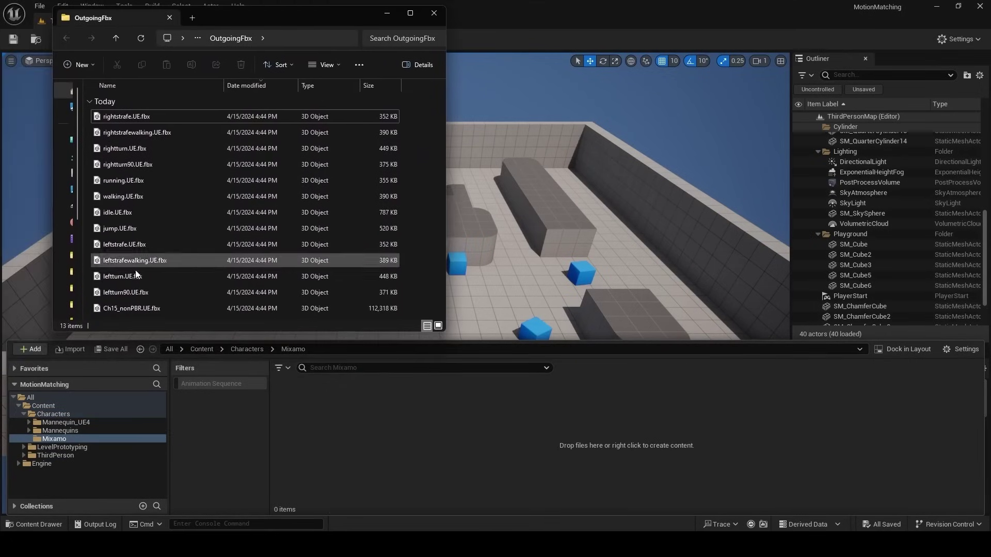
{"action": "left_click", "coordinate": [111, 308]}
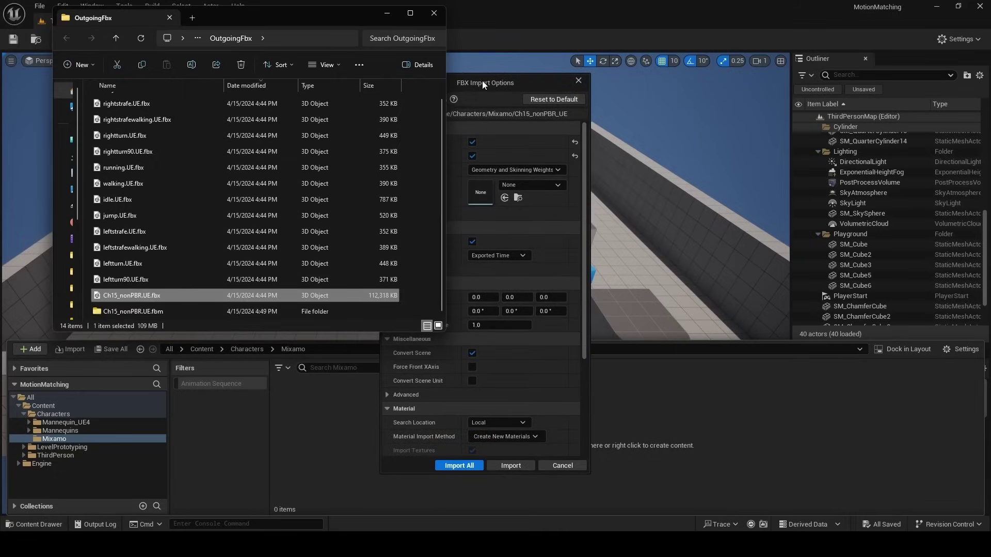
{"action": "left_click_drag", "start_coordinate": [482, 80], "coordinate": [604, 77]}
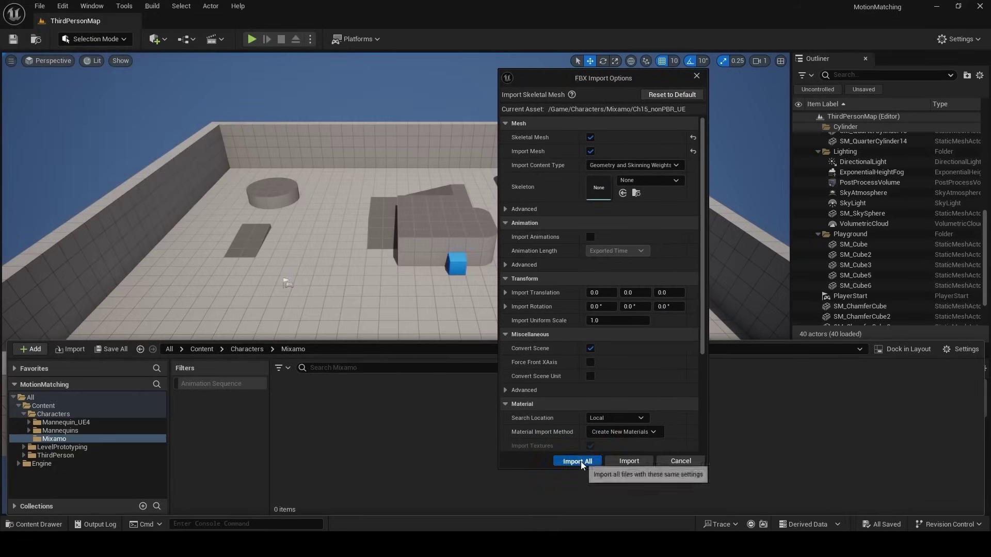
{"action": "left_click", "coordinate": [577, 461]}
Import the twelve converted animation FBX files from OutgoingFbx into the Mixamo folder, using the Ch15_nonPBR_UE skeleton
{"action": "left_click", "coordinate": [130, 484]}
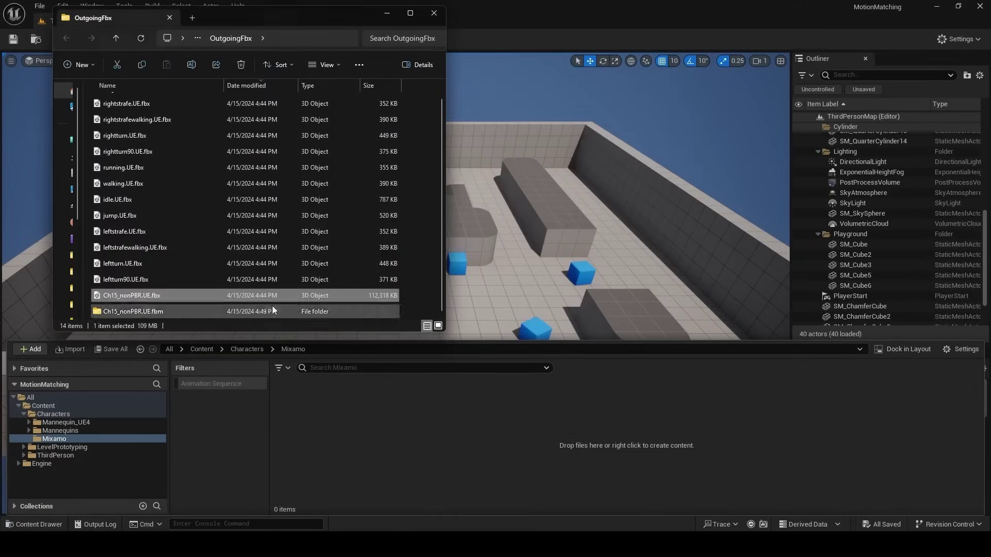
{"action": "left_click", "coordinate": [135, 277]}
{"action": "scroll", "coordinate": [132, 237], "scroll_direction": "up", "scroll_amount": 1}
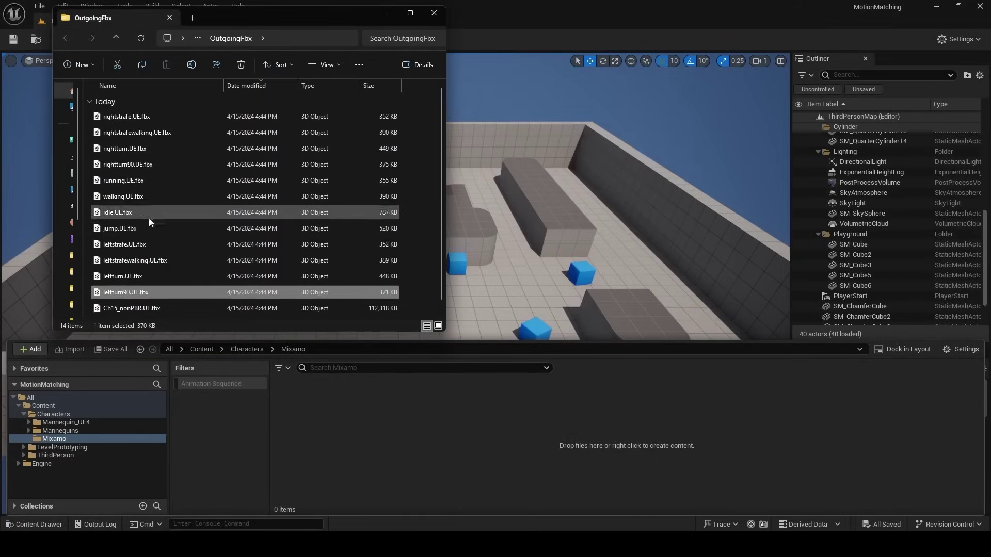
{"action": "left_click", "coordinate": [147, 116], "text": "shift"}
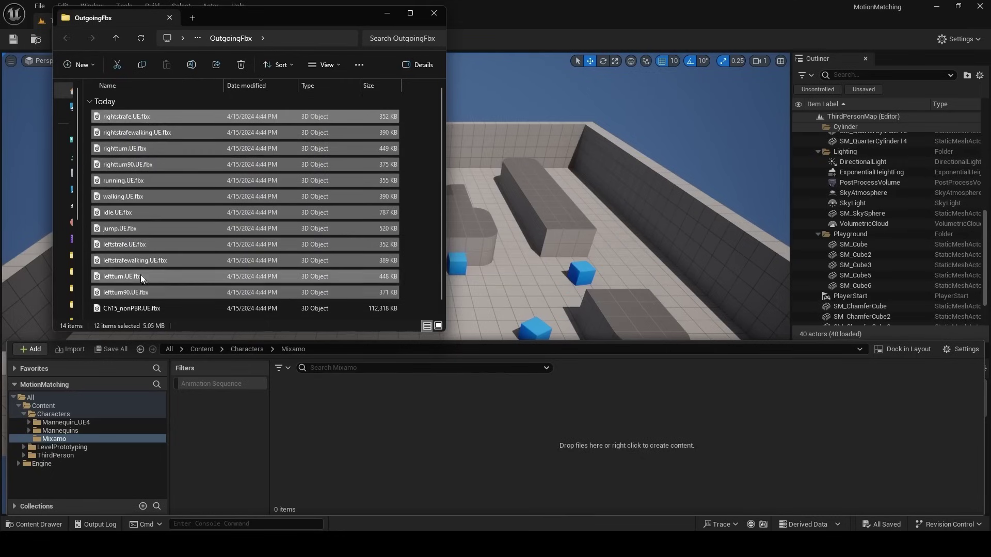
{"action": "left_click_drag", "start_coordinate": [254, 31], "coordinate": [222, 39]}
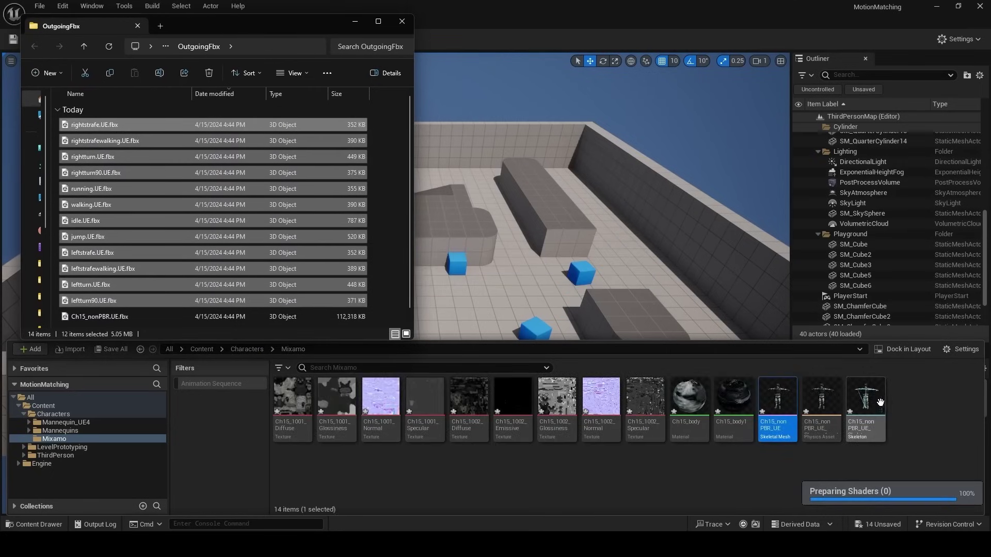
{"action": "left_click_drag", "start_coordinate": [87, 221], "coordinate": [922, 402]}
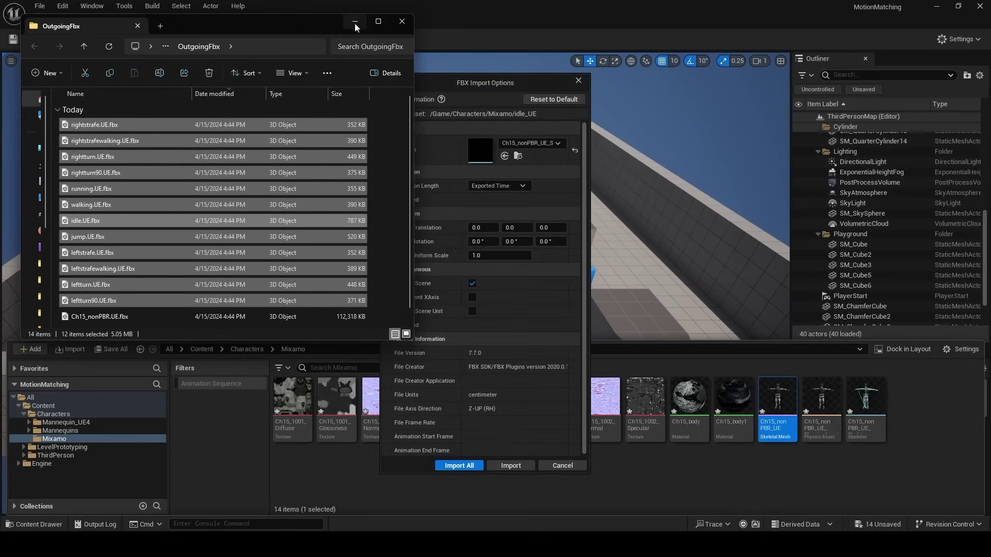
{"action": "left_click", "coordinate": [356, 25]}
{"action": "left_click_drag", "start_coordinate": [480, 86], "coordinate": [602, 104]}
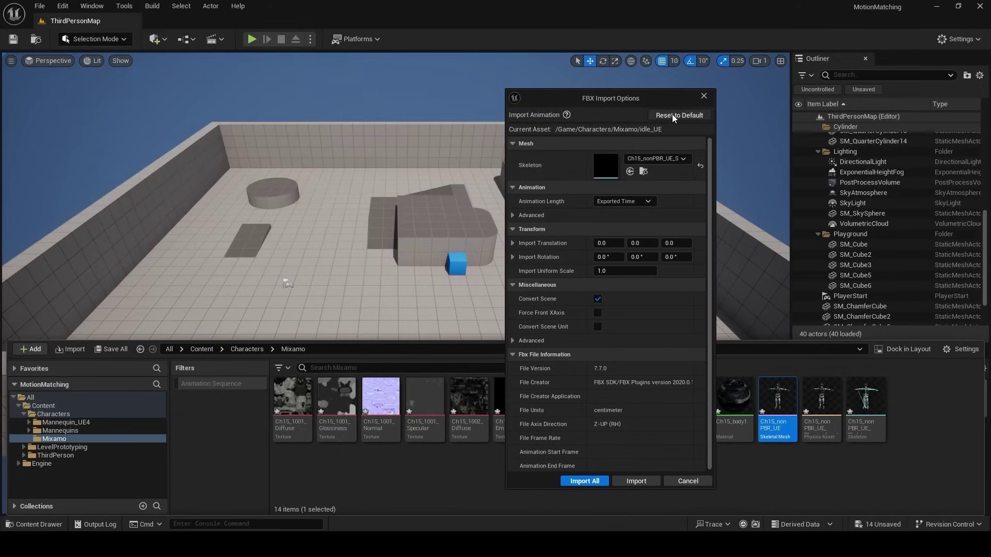
{"action": "left_click", "coordinate": [588, 481]}
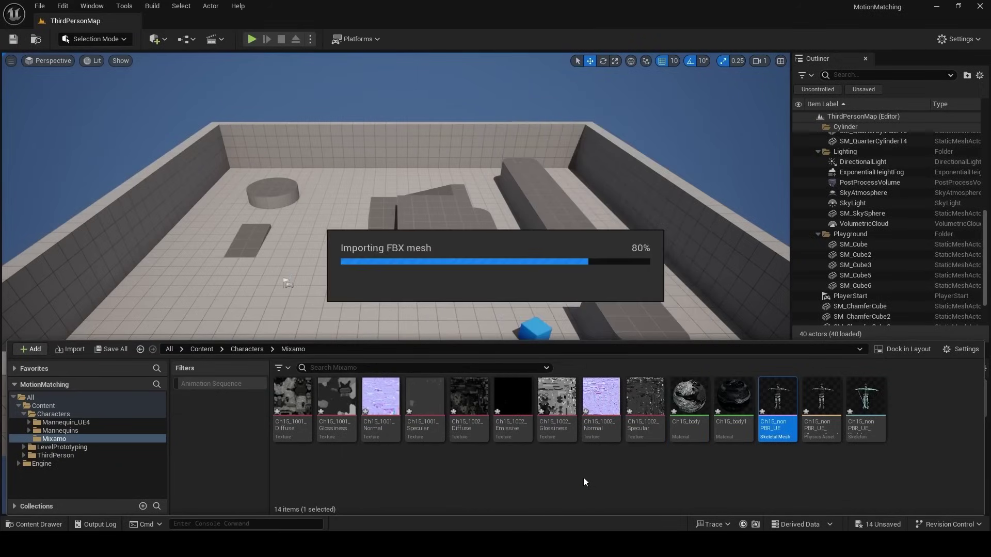
{"action": "left_click", "coordinate": [839, 464]}
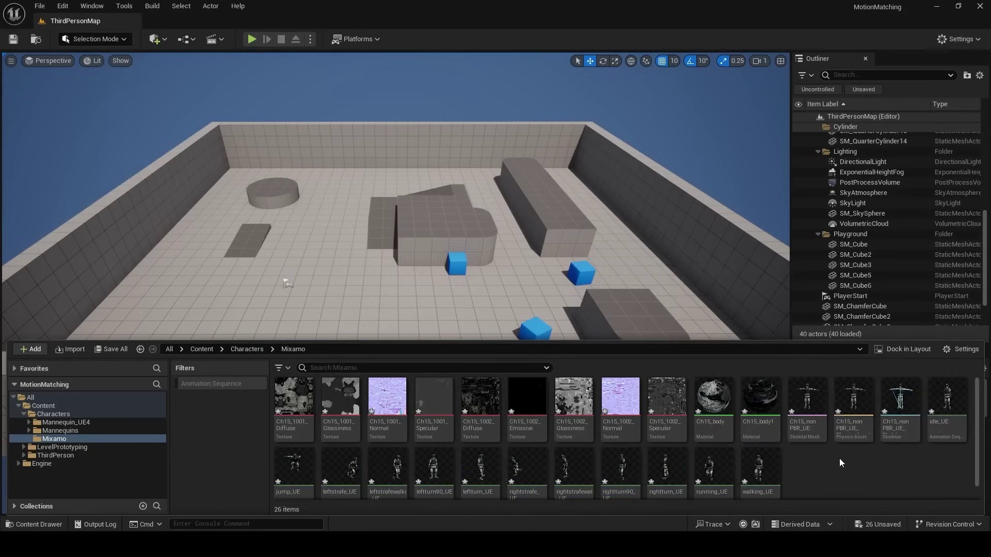
Open the Ch15_nonPBR_UE skeletal mesh, look through its available preview animations, and close the asset
{"action": "left_click", "coordinate": [811, 396]}
{"action": "key", "text": "ctrl+space"}
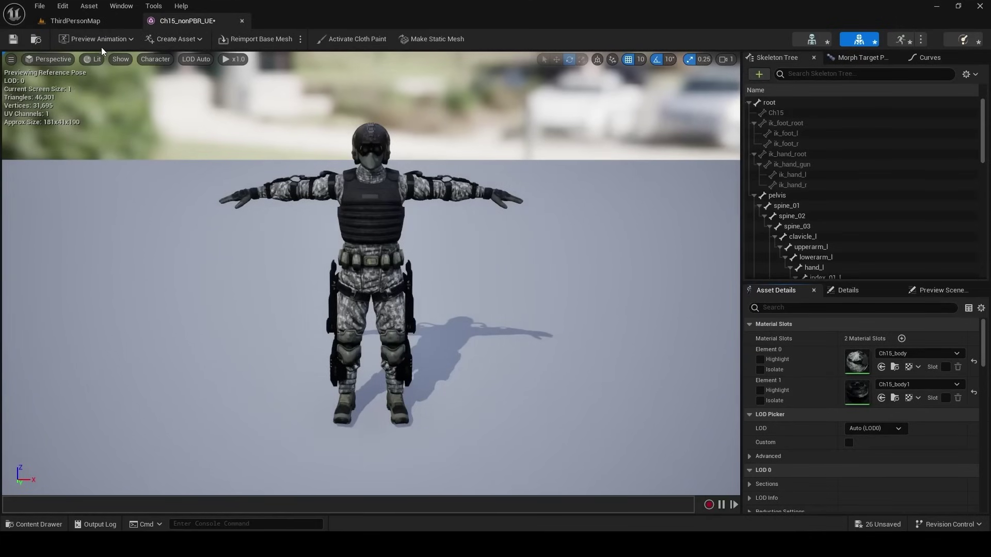
{"action": "left_click", "coordinate": [105, 41]}
{"action": "scroll", "coordinate": [124, 155], "scroll_direction": "down", "scroll_amount": 5}
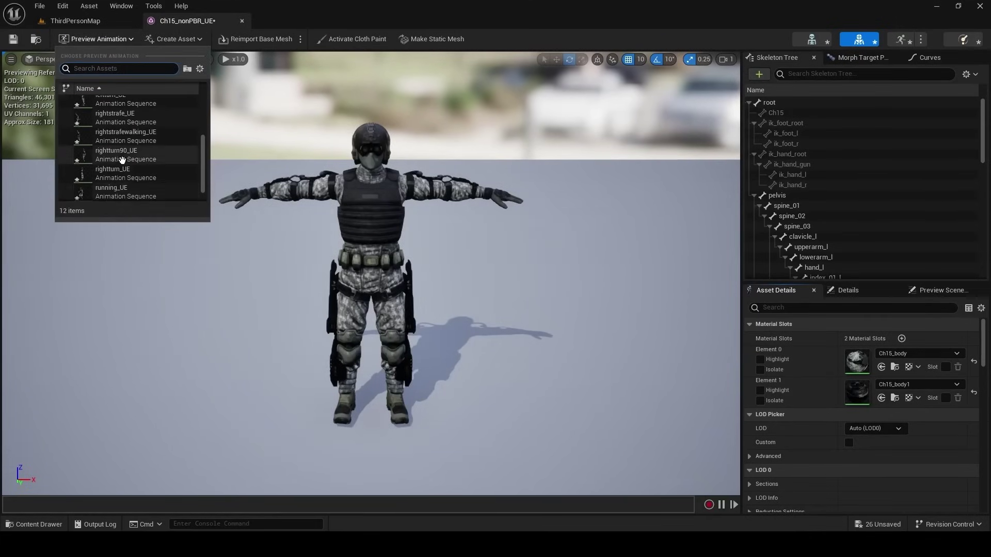
{"action": "scroll", "coordinate": [124, 150], "scroll_direction": "up", "scroll_amount": 5}
{"action": "left_click", "coordinate": [241, 22]}
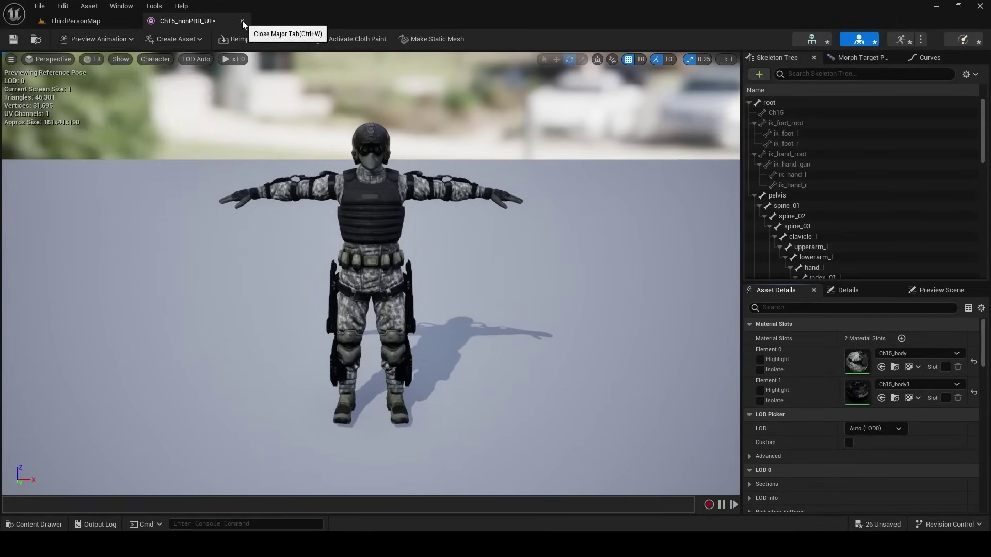
{"action": "left_click", "coordinate": [242, 21]}
Open all twelve imported animation sequences, from idle_UE to walking_UE, together in the Property Matrix and enlarge its window
{"action": "left_click", "coordinate": [950, 407]}
{"action": "left_click", "coordinate": [759, 467], "text": "shift"}
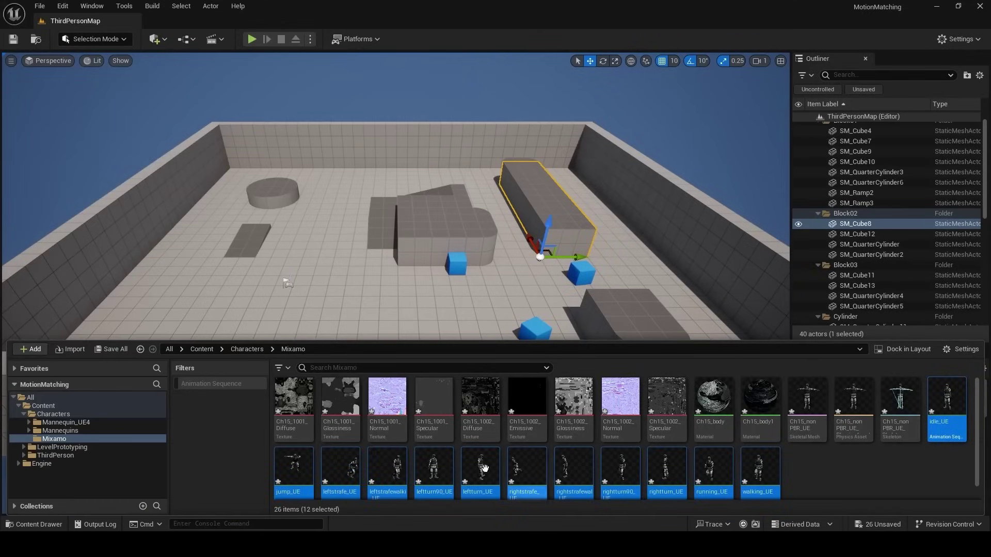
{"action": "right_click", "coordinate": [675, 461]}
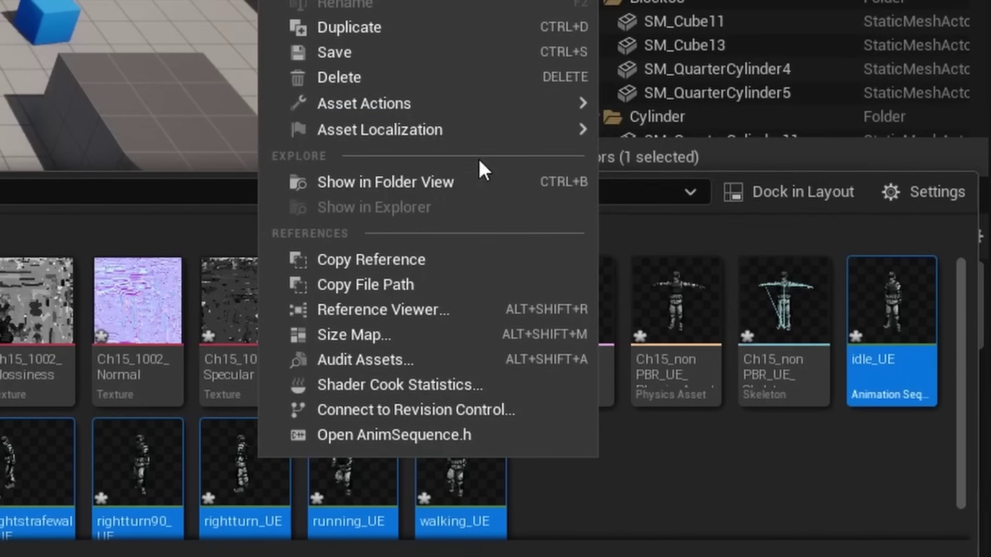
{"action": "mouse_move", "coordinate": [772, 320]}
{"action": "left_click", "coordinate": [673, 420]}
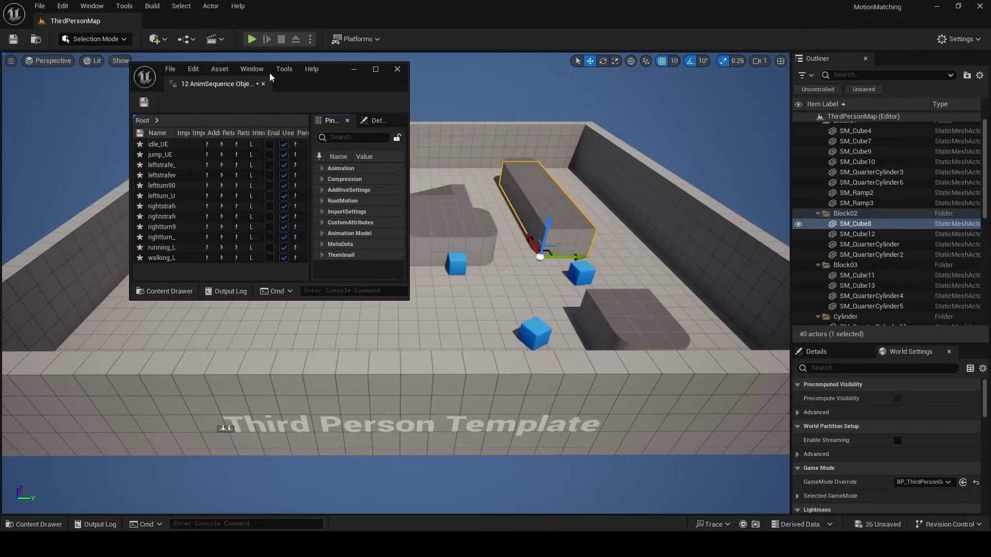
{"action": "left_click_drag", "start_coordinate": [398, 304], "coordinate": [880, 461]}
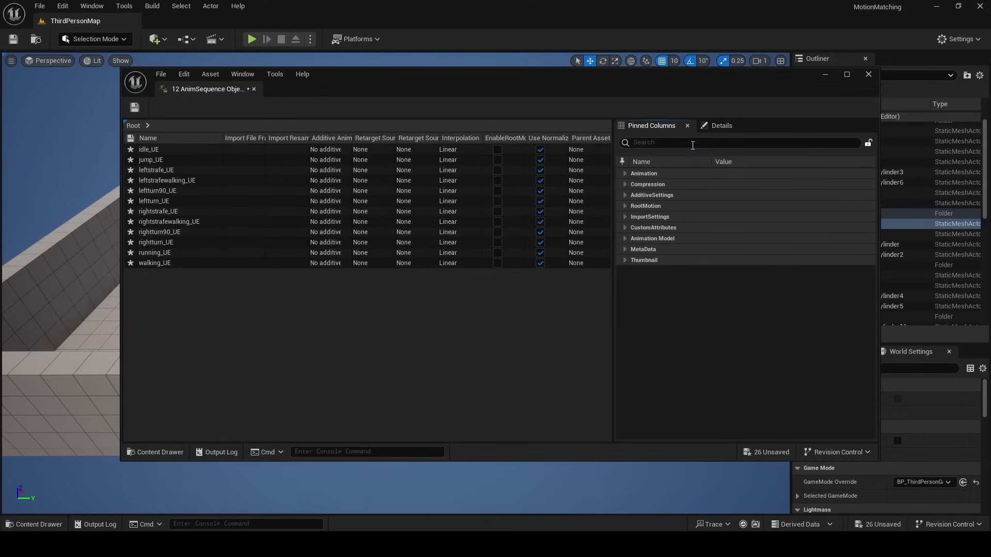
Filter the properties by "root" and turn on EnableRootMotion and Force Root Lock for all twelve animation sequences
{"action": "type", "text": "root"}
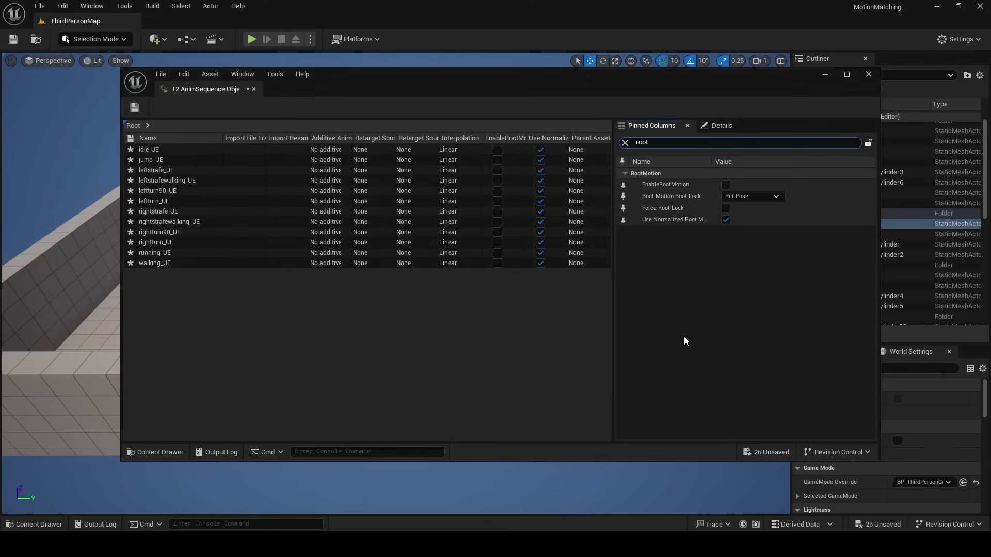
{"action": "left_click", "coordinate": [209, 149]}
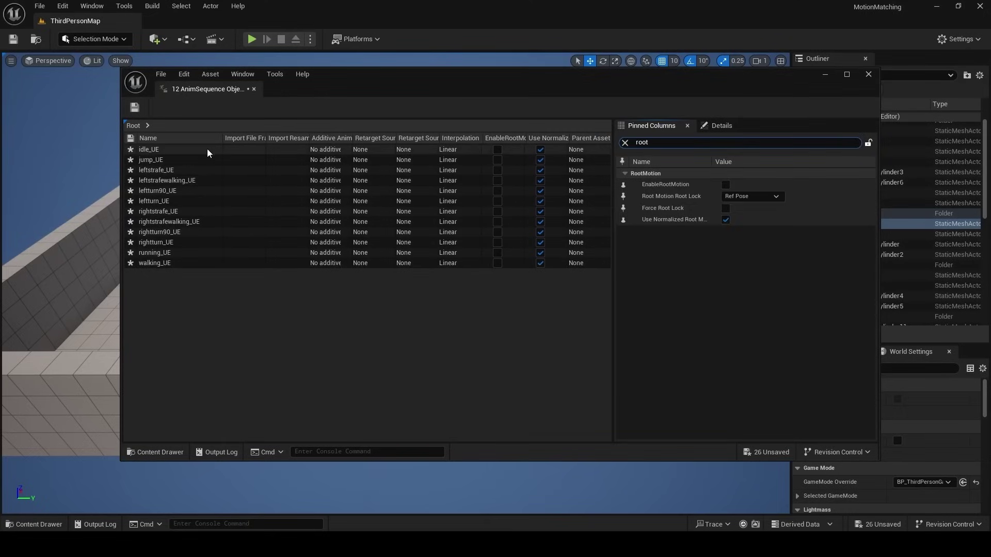
{"action": "left_click", "coordinate": [198, 263], "text": "shift"}
{"action": "left_click", "coordinate": [726, 217]}
{"action": "left_click", "coordinate": [725, 240]}
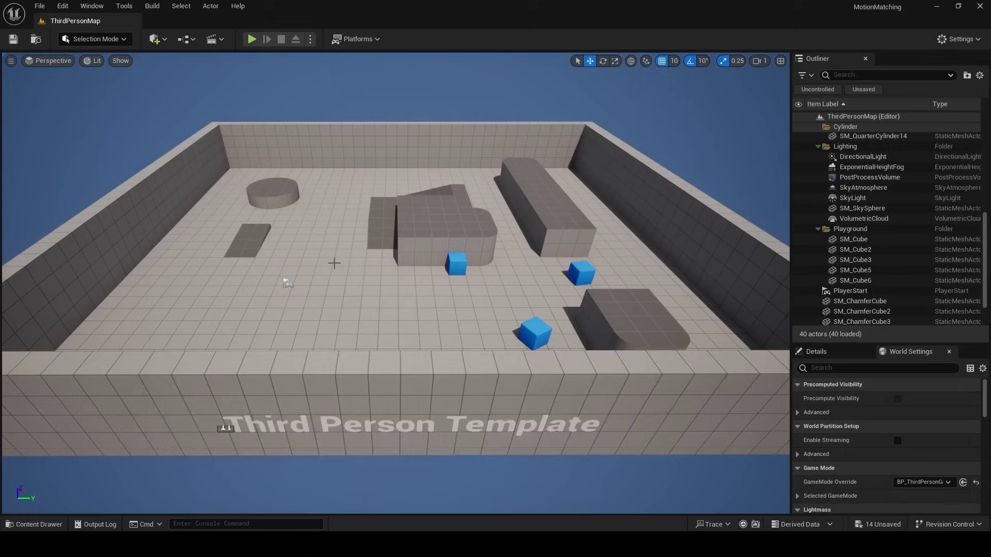
Create a Blueprint class based on Character in the Content folder and name it BP_MixamoChar
{"action": "key", "text": "ctrl+space"}
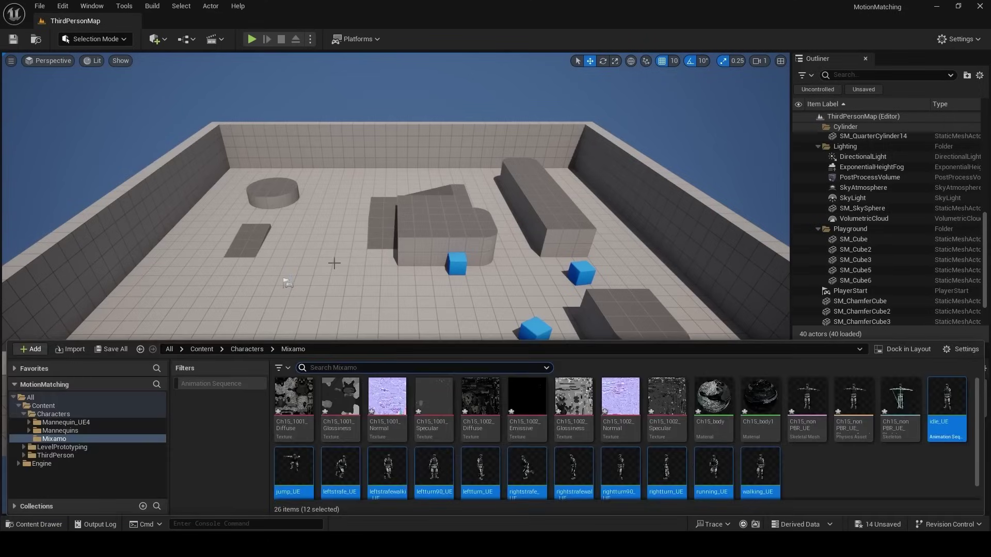
{"action": "left_click", "coordinate": [203, 351]}
{"action": "right_click", "coordinate": [432, 434]}
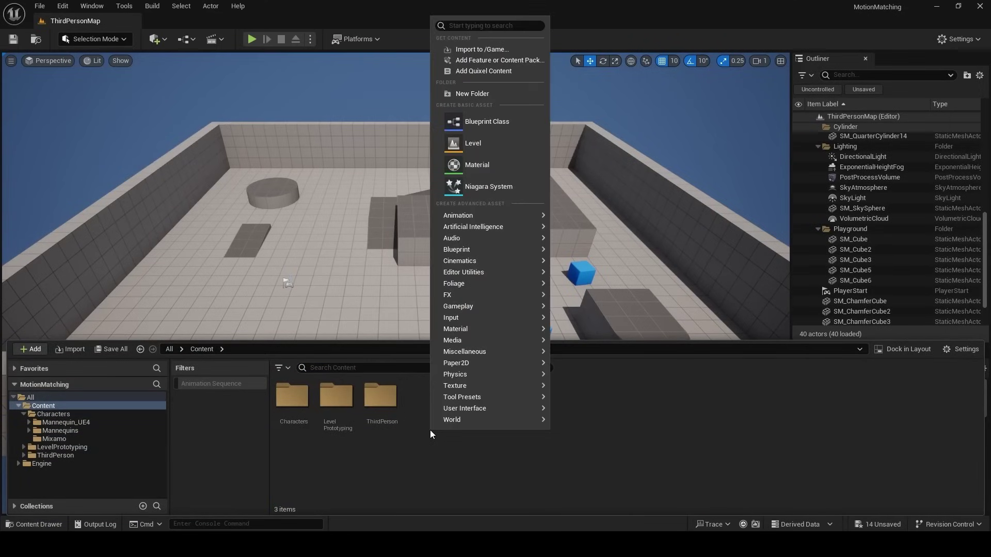
{"action": "left_click", "coordinate": [469, 128]}
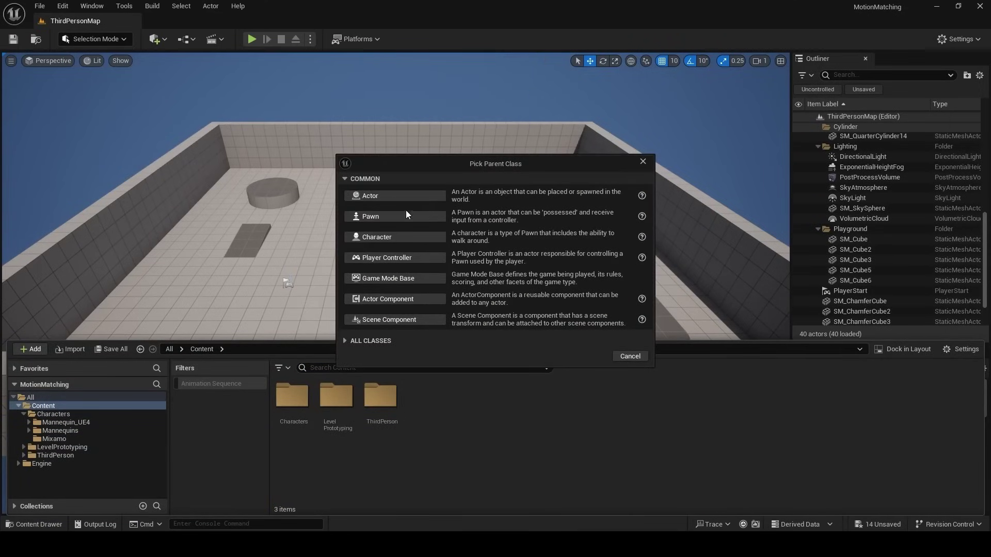
{"action": "left_click", "coordinate": [396, 237]}
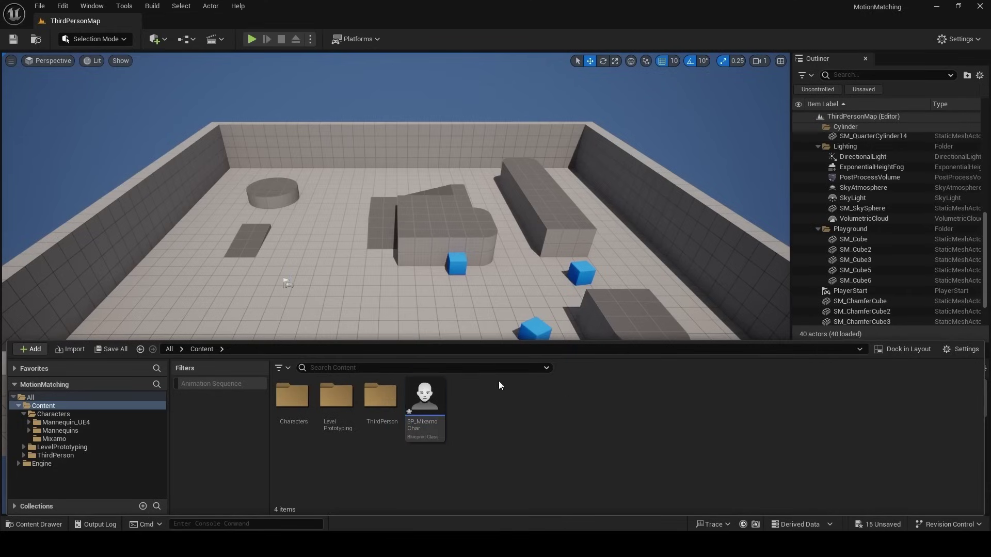
Open BP_MixamoChar docked in the main editor window and assign Ch15_nonPBR_UE as the Mesh component's skeletal mesh asset
{"action": "double_click", "coordinate": [419, 397]}
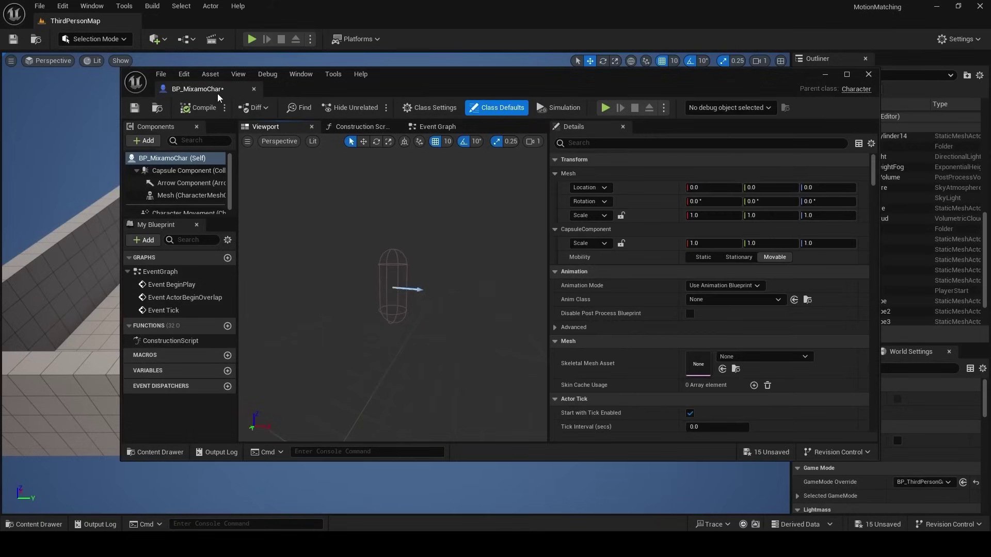
{"action": "left_click_drag", "start_coordinate": [218, 94], "coordinate": [181, 21]}
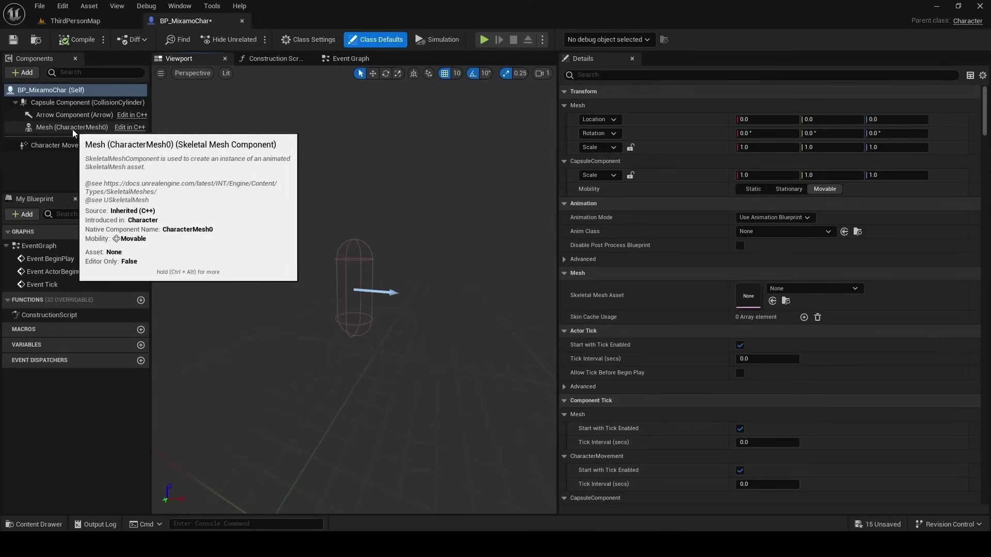
{"action": "left_click", "coordinate": [73, 129]}
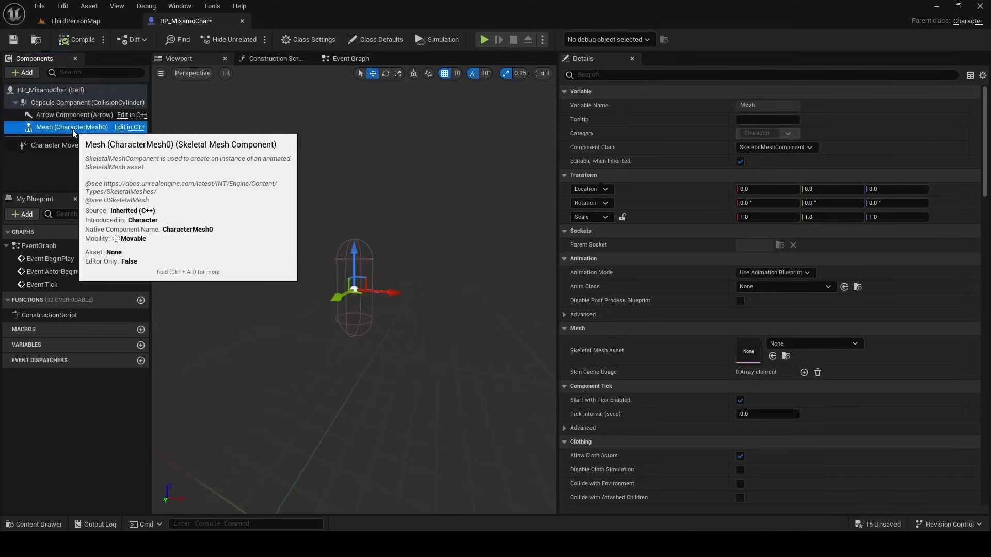
{"action": "left_click", "coordinate": [793, 344]}
{"action": "left_click", "coordinate": [811, 222]}
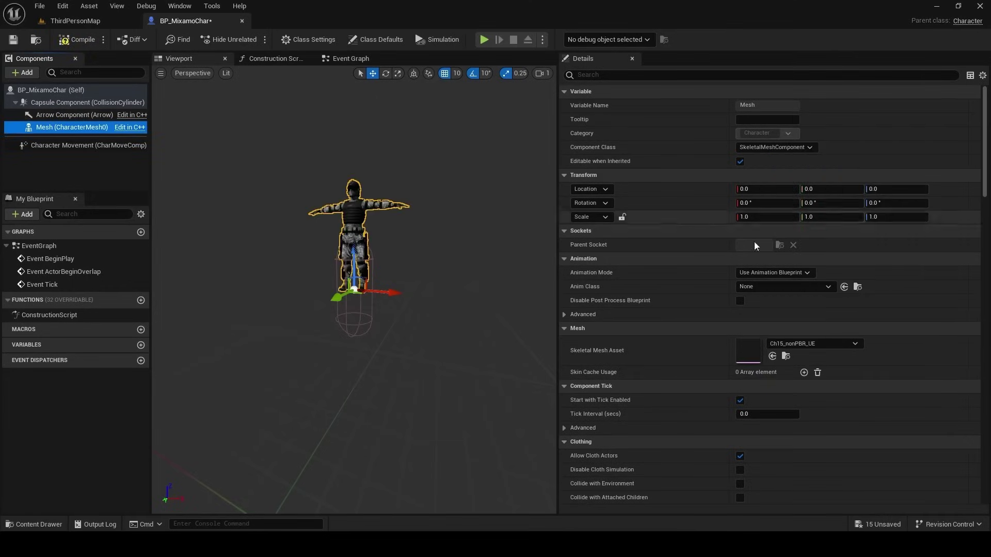
Rotate the character mesh about -90° around Z to face the arrow and set its Z location to -87
{"action": "left_click_drag", "start_coordinate": [356, 250], "coordinate": [363, 300]}
{"action": "left_click_drag", "start_coordinate": [371, 363], "coordinate": [415, 352]}
{"action": "left_click", "coordinate": [897, 189]}
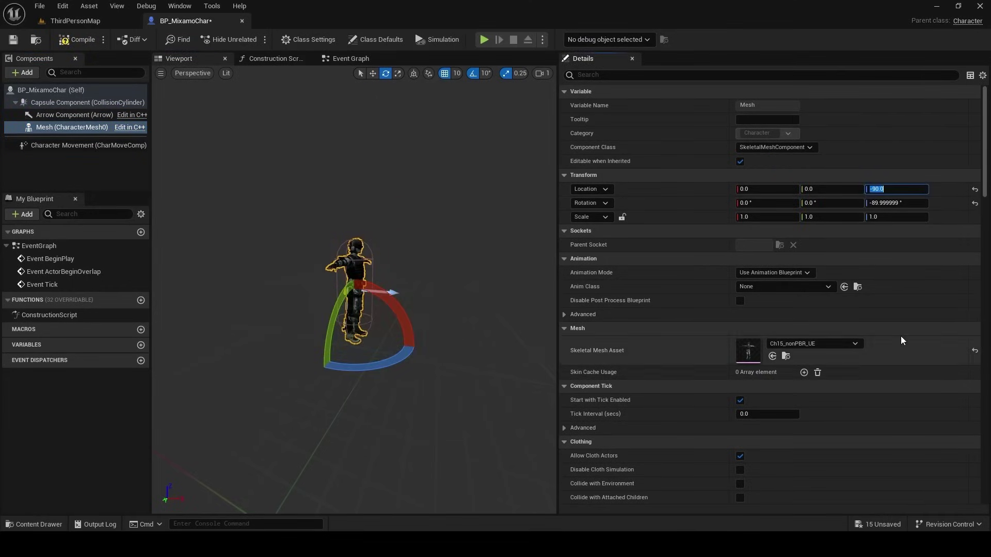
{"action": "type", "text": "-"}
{"action": "type", "text": "7"}
{"action": "key", "text": "Return"}
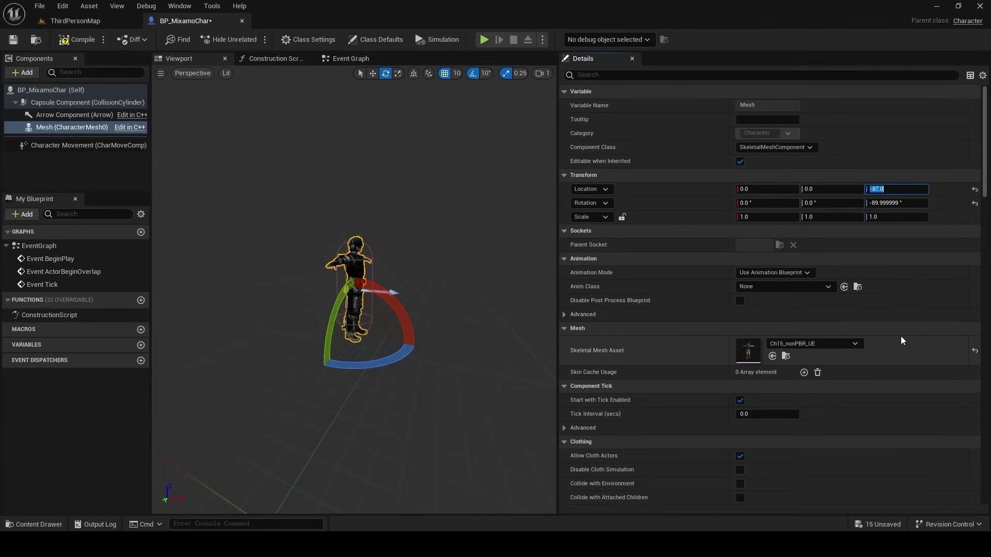
Add a Spring Arm component to the BP_MixamoChar blueprint
{"action": "left_click", "coordinate": [46, 90]}
{"action": "left_click", "coordinate": [29, 74]}
{"action": "type", "text": "spring"}
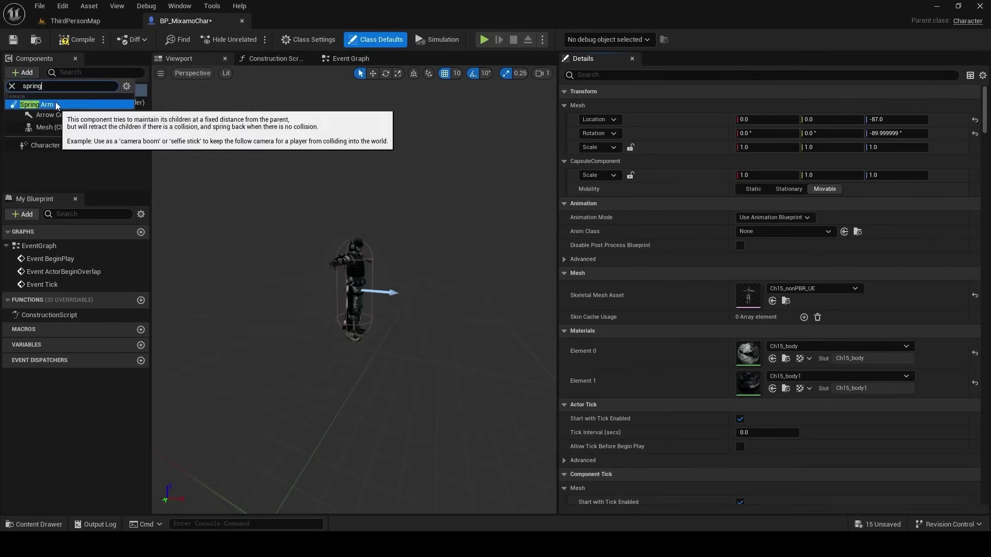
{"action": "left_click", "coordinate": [46, 104]}
{"action": "left_click", "coordinate": [72, 143]}
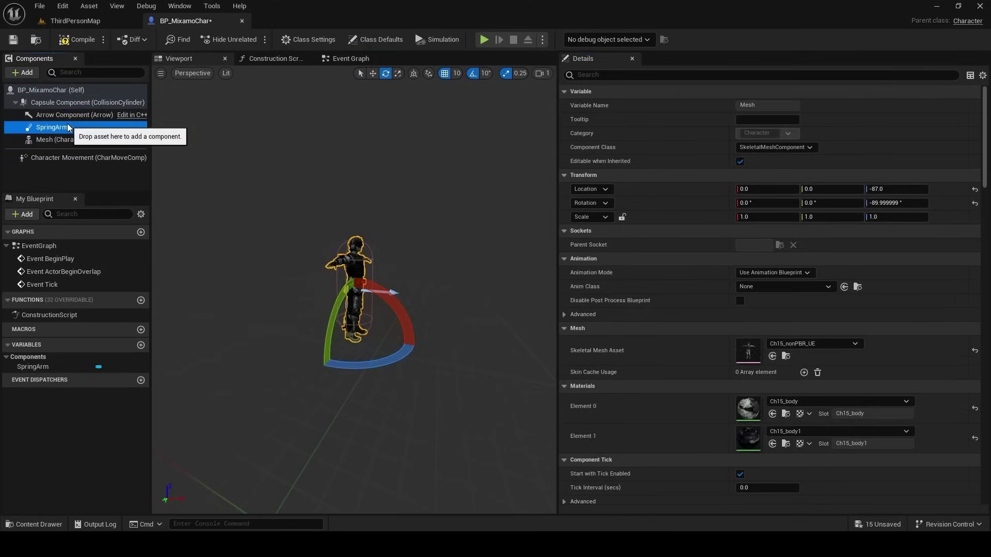
Add a Camera component as a child of the SpringArm
{"action": "left_click", "coordinate": [67, 122]}
{"action": "left_click", "coordinate": [26, 73]}
{"action": "type", "text": "cam"}
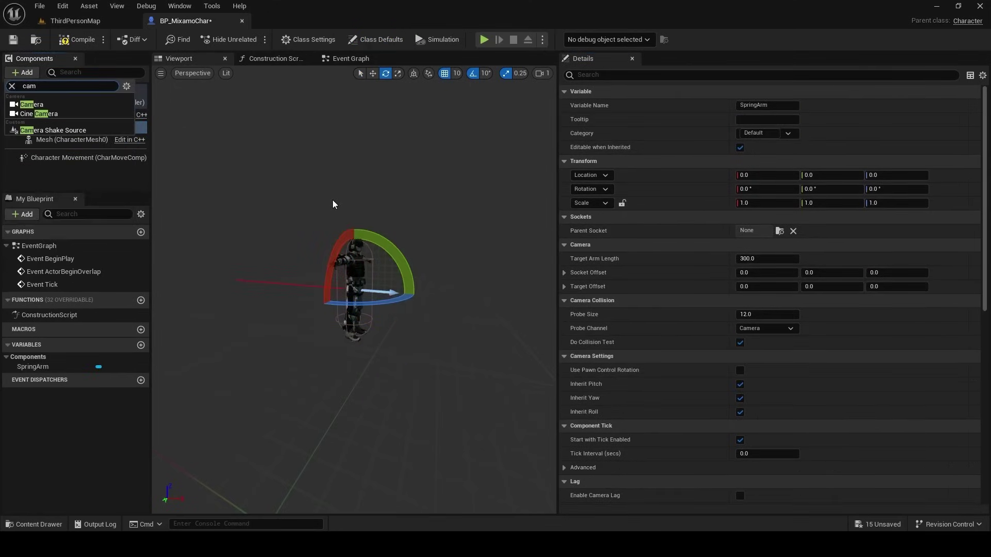
{"action": "left_click", "coordinate": [40, 105]}
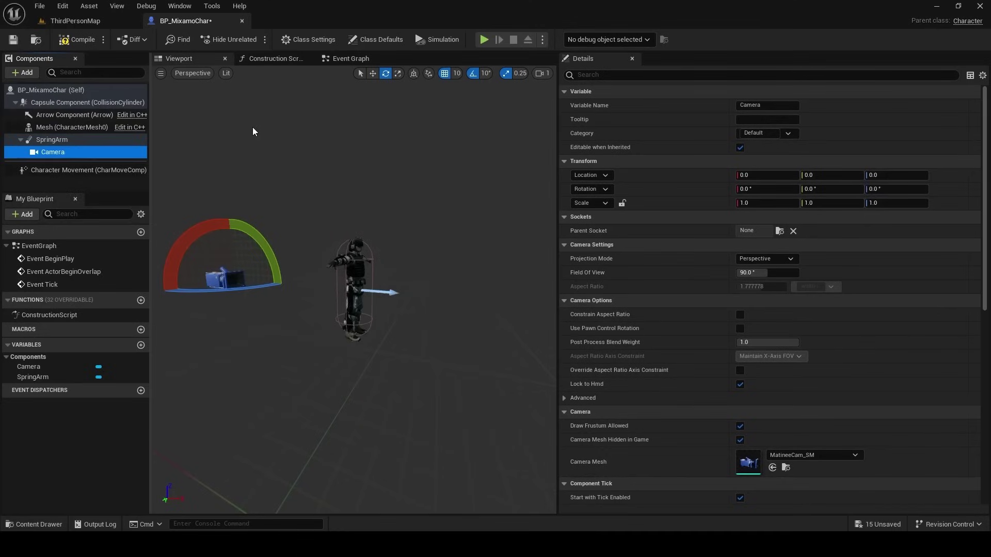
Set the SpringArm's Socket Offset to 50 in Y and 80 in Z, and select the attached Camera
{"action": "left_click", "coordinate": [88, 141]}
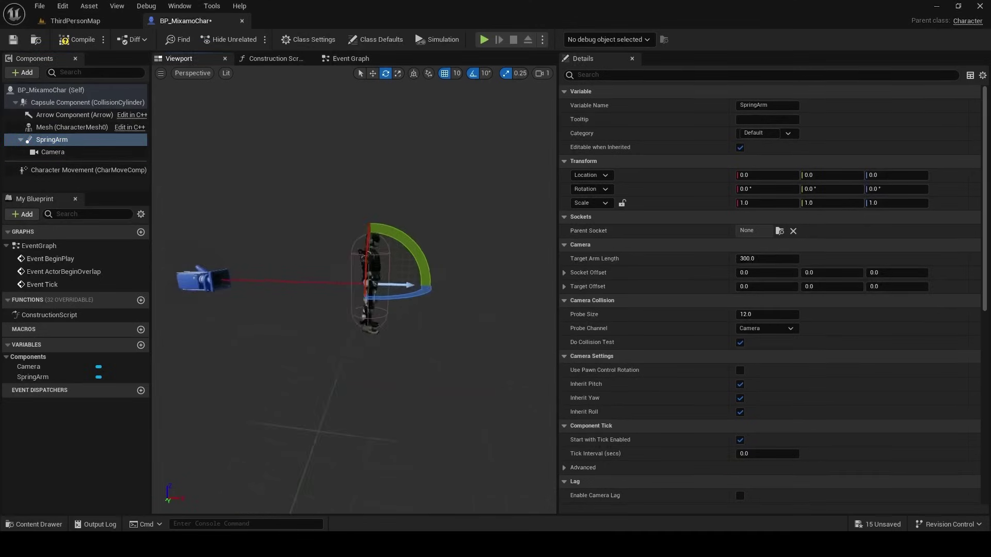
{"action": "left_click", "coordinate": [897, 273]}
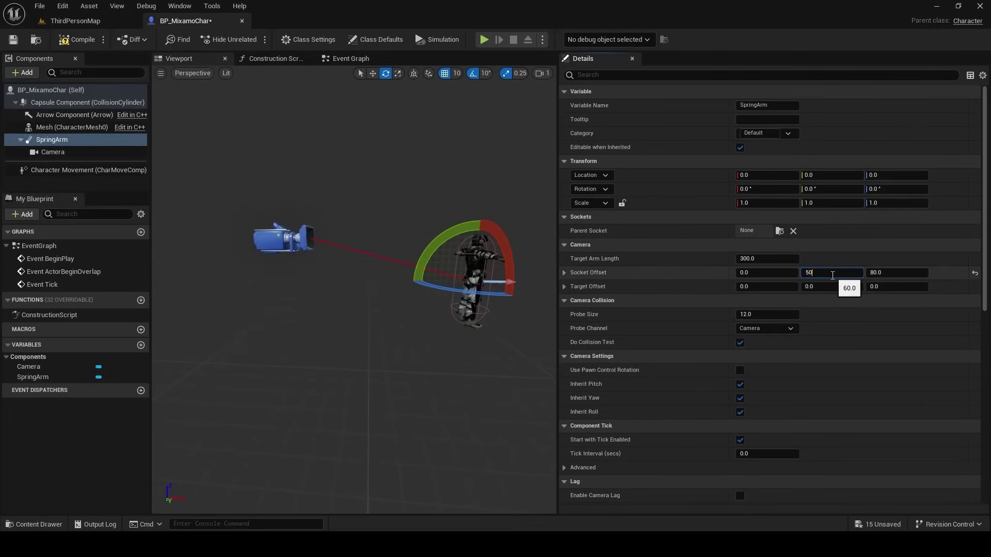
{"action": "left_click_drag", "start_coordinate": [361, 310], "coordinate": [408, 317]}
{"action": "left_click_drag", "start_coordinate": [243, 274], "coordinate": [262, 276]}
{"action": "left_click", "coordinate": [327, 263]}
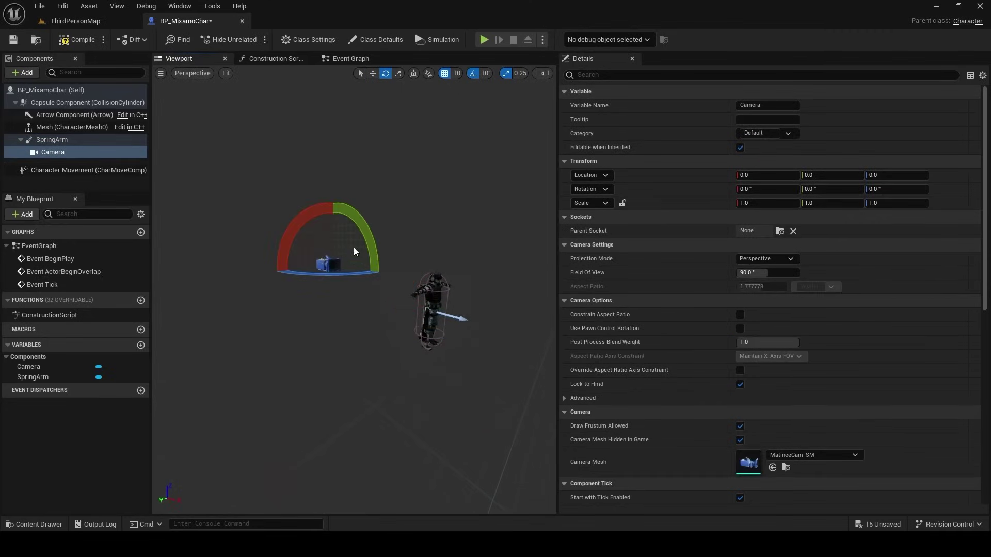
Place an instance of BP_MixamoChar on the floor of ThirdPersonMap near the player start
{"action": "left_click_drag", "start_coordinate": [371, 235], "coordinate": [381, 278]}
{"action": "left_click", "coordinate": [75, 21]}
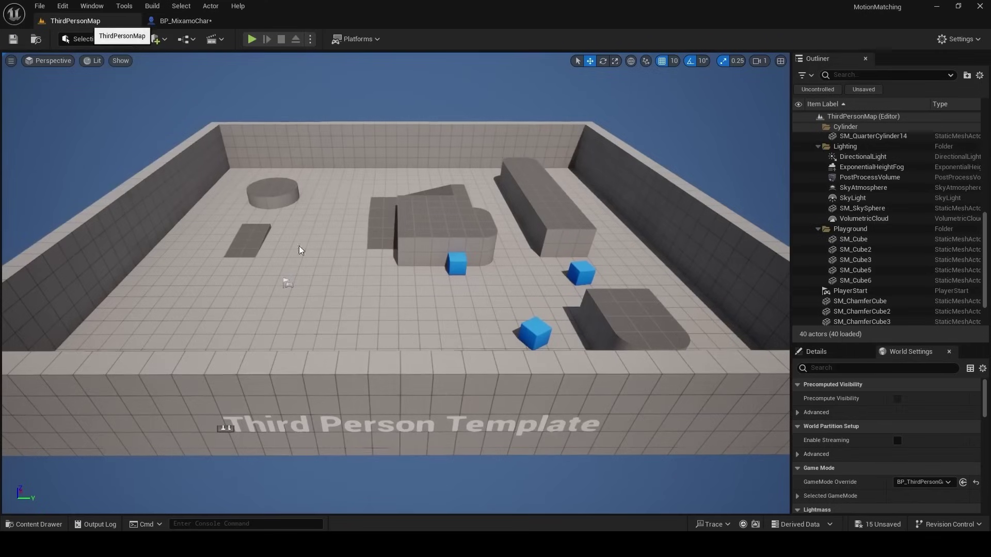
{"action": "scroll", "coordinate": [392, 284], "scroll_direction": "up", "scroll_amount": 5}
{"action": "key", "text": "ctrl+space"}
{"action": "left_click_drag", "start_coordinate": [424, 421], "coordinate": [309, 296]}
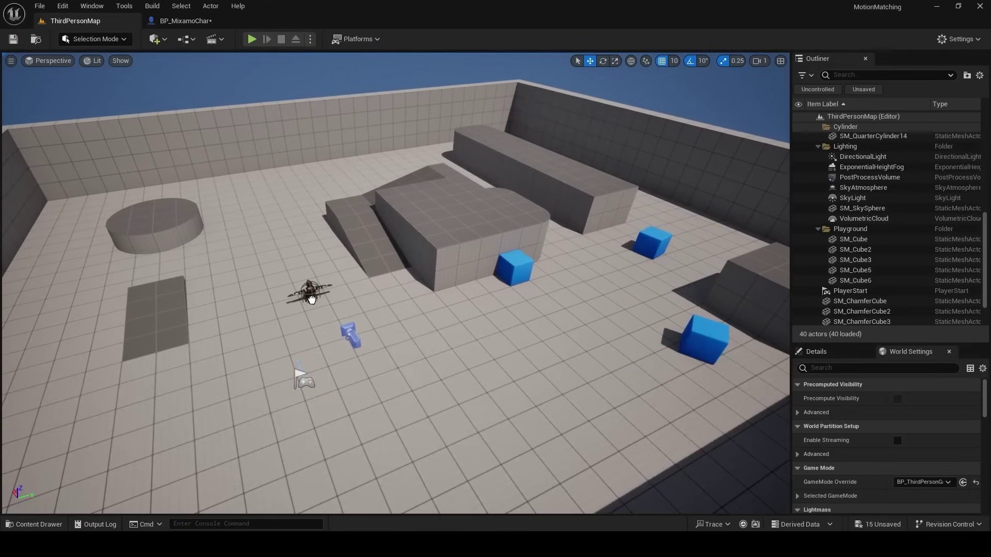
{"action": "scroll", "coordinate": [321, 326], "scroll_direction": "up", "scroll_amount": 3}
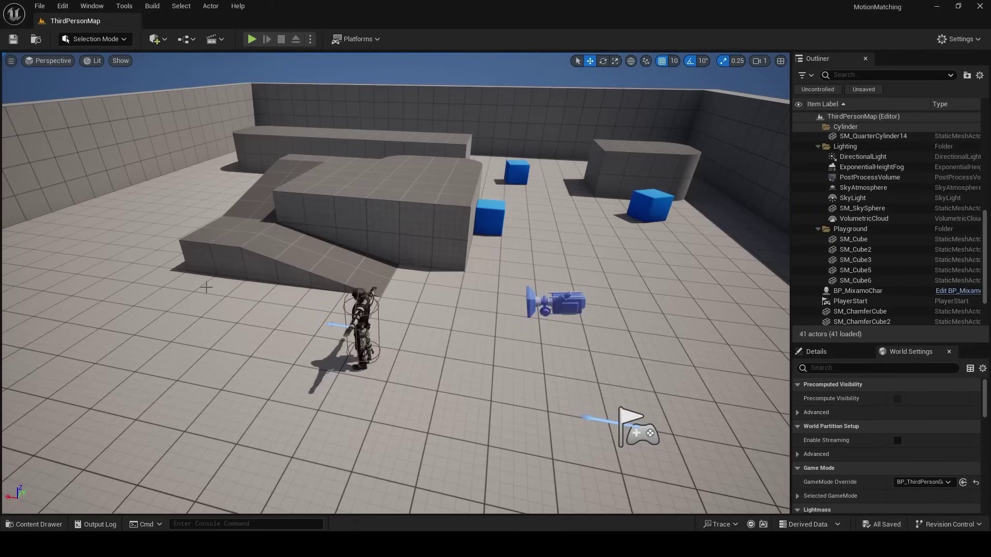
Copy all Event Graph nodes from BP_ThirdPersonCharacter in the ThirdPerson Blueprints folder and close that blueprint
{"action": "key", "text": "ctrl+space"}
{"action": "double_click", "coordinate": [380, 396]}
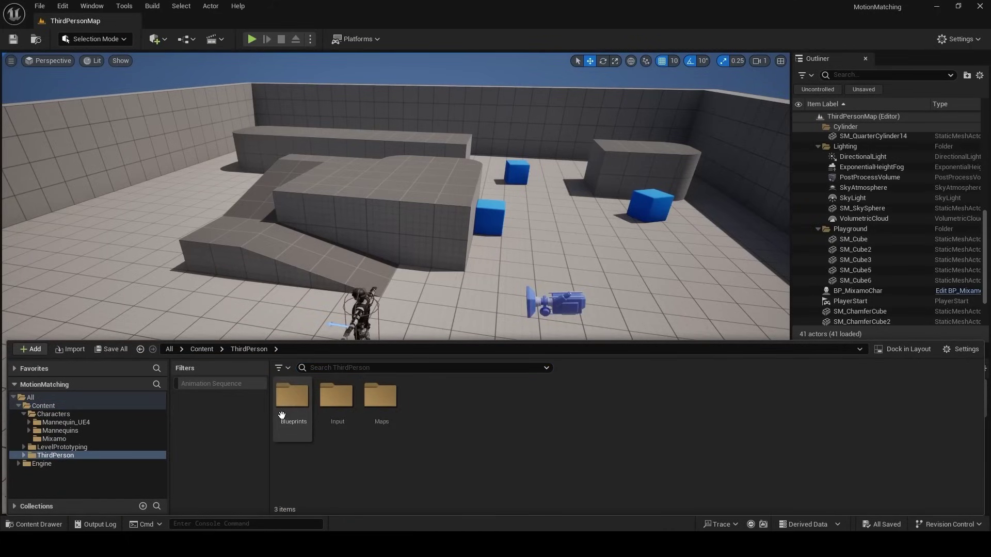
{"action": "double_click", "coordinate": [292, 396]}
{"action": "double_click", "coordinate": [300, 406]}
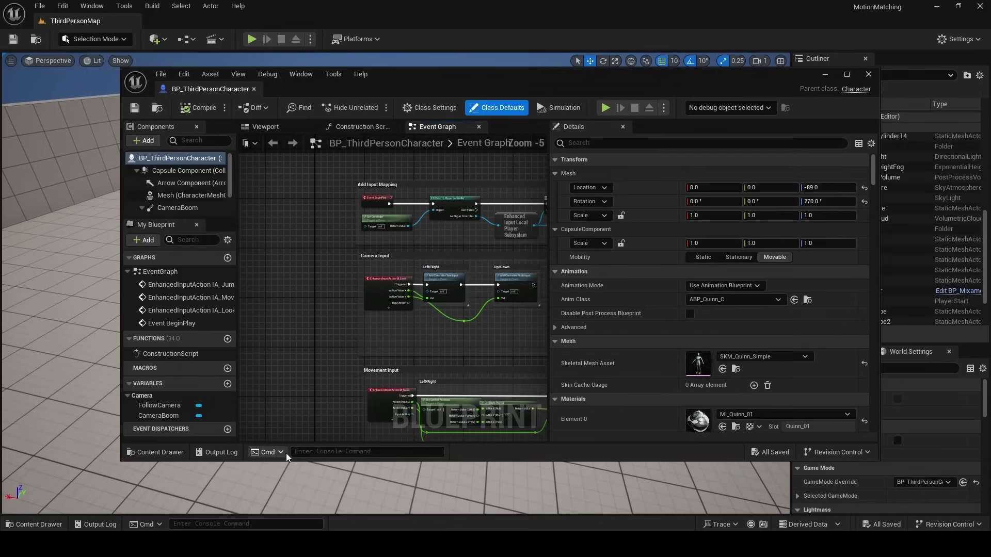
{"action": "double_click", "coordinate": [514, 84]}
{"action": "scroll", "coordinate": [242, 204], "scroll_direction": "down", "scroll_amount": 2}
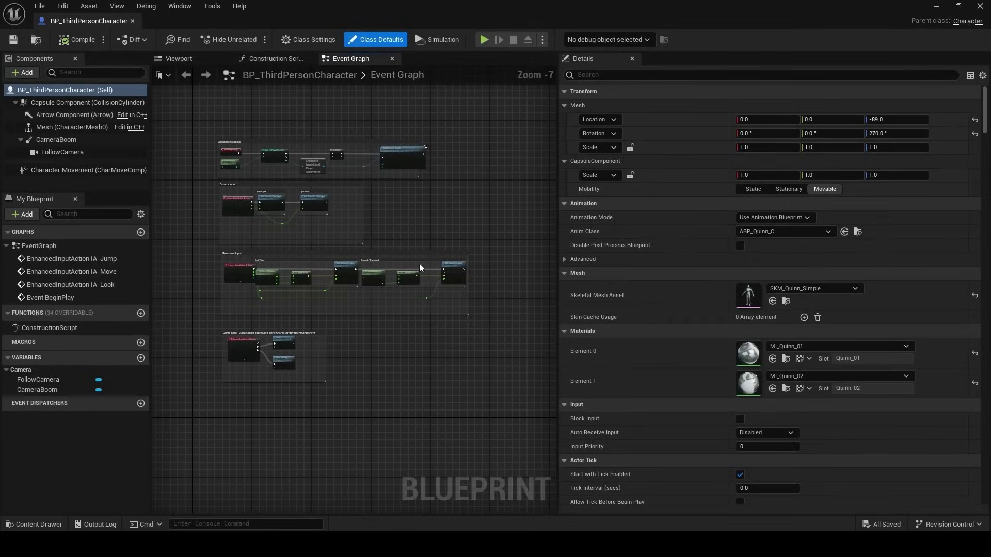
{"action": "left_click_drag", "start_coordinate": [214, 151], "coordinate": [515, 404]}
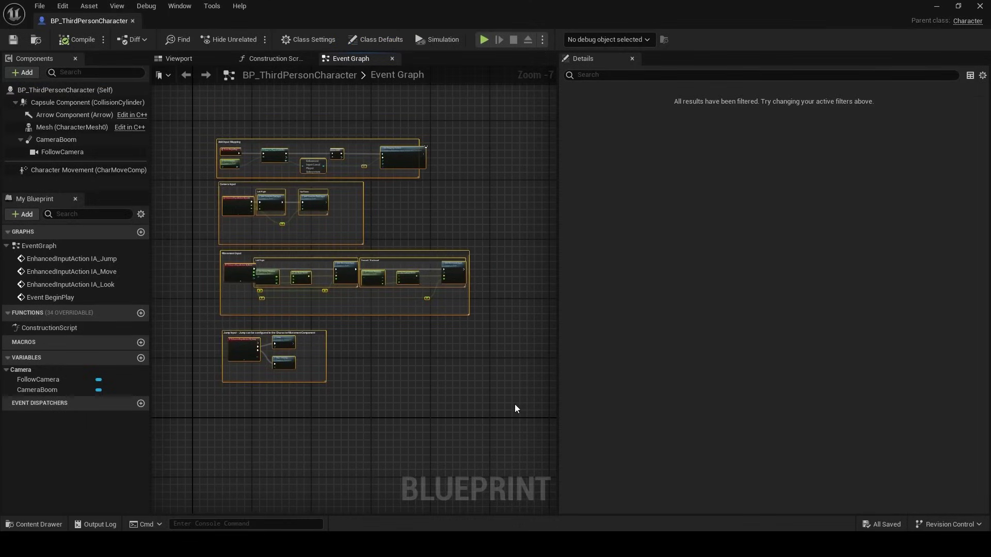
{"action": "left_click", "coordinate": [132, 21]}
Open BP_MixamoChar from the Content folder and delete the default event nodes from its Event Graph
{"action": "key", "text": "ctrl+space"}
{"action": "left_click", "coordinate": [248, 349]}
{"action": "left_click", "coordinate": [209, 350]}
{"action": "double_click", "coordinate": [432, 411]}
{"action": "scroll", "coordinate": [470, 362], "scroll_direction": "down", "scroll_amount": 2}
{"action": "left_click_drag", "start_coordinate": [222, 170], "coordinate": [412, 417]}
{"action": "key", "text": "Delete"}
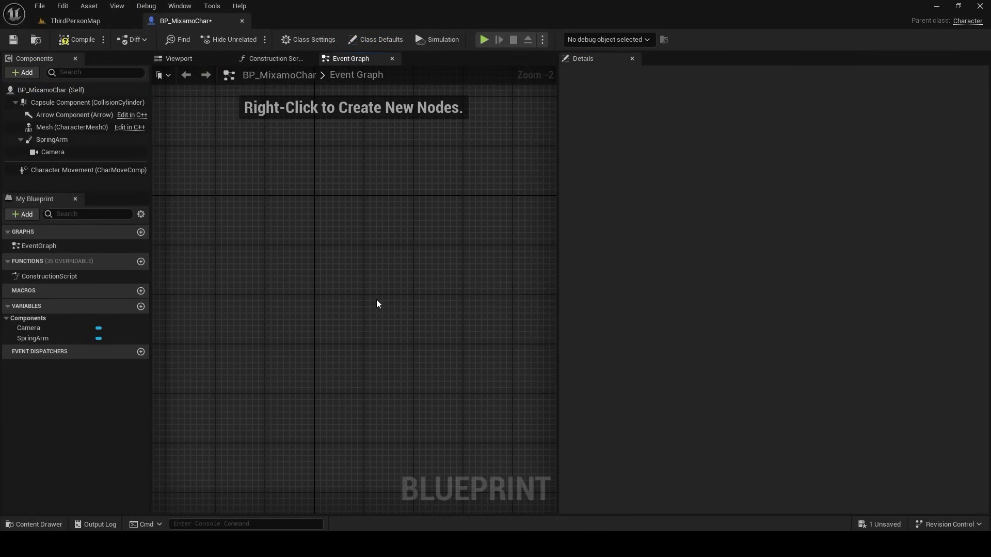
Paste the copied input and movement nodes into BP_MixamoChar's Event Graph, compile and save the blueprint
{"action": "key", "text": "ctrl+v"}
{"action": "scroll", "coordinate": [376, 300], "scroll_direction": "down", "scroll_amount": 4}
{"action": "left_click", "coordinate": [81, 37]}
{"action": "left_click", "coordinate": [14, 41]}
Open the game mode blueprint used as the GameMode Override in ThirdPersonMap's World Settings
{"action": "left_click", "coordinate": [73, 20]}
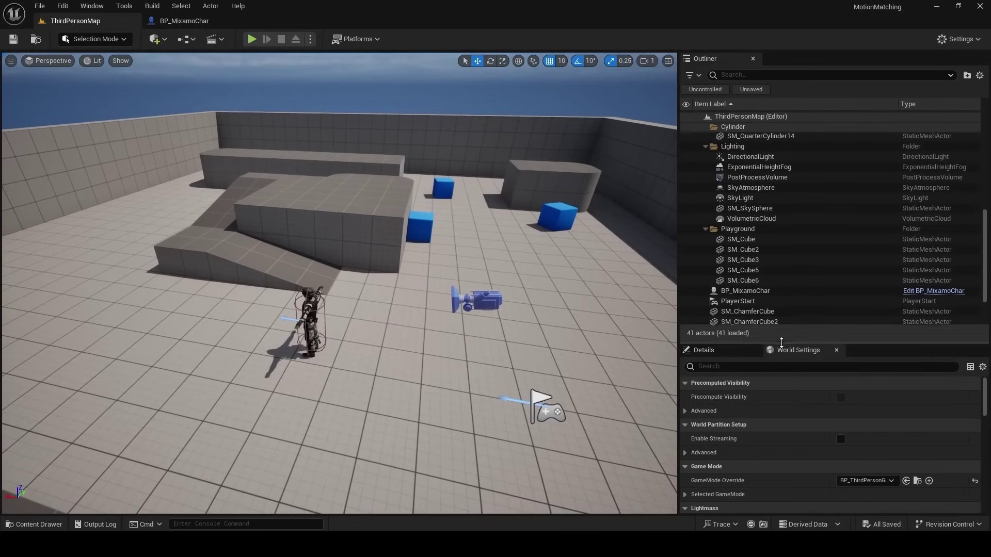
{"action": "left_click_drag", "start_coordinate": [782, 344], "coordinate": [782, 224]}
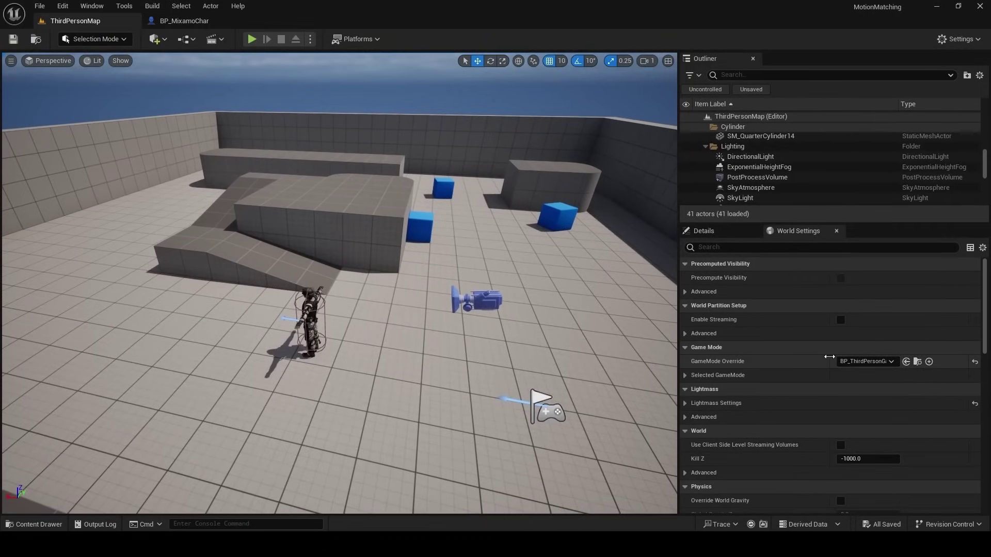
{"action": "left_click_drag", "start_coordinate": [833, 358], "coordinate": [792, 360]}
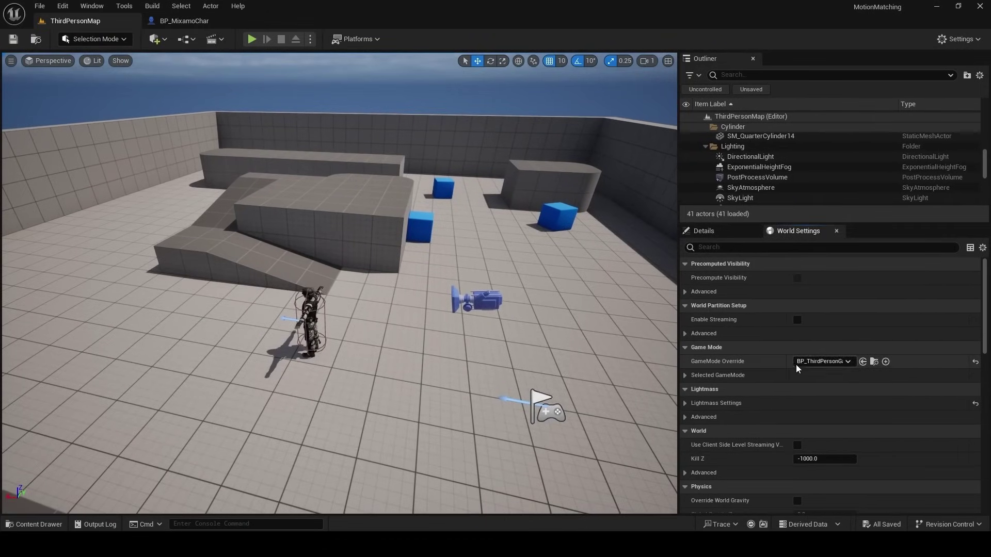
{"action": "left_click", "coordinate": [874, 362]}
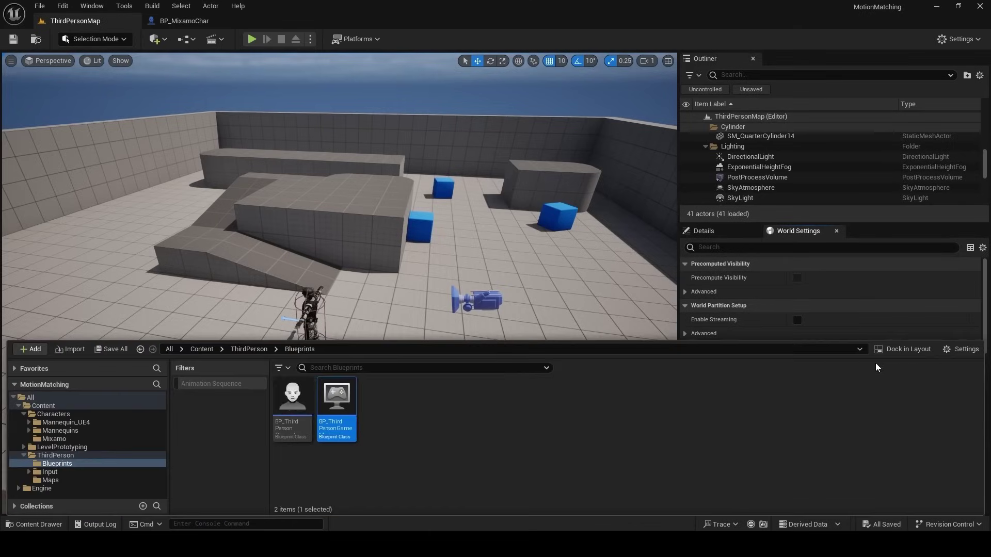
{"action": "double_click", "coordinate": [342, 398]}
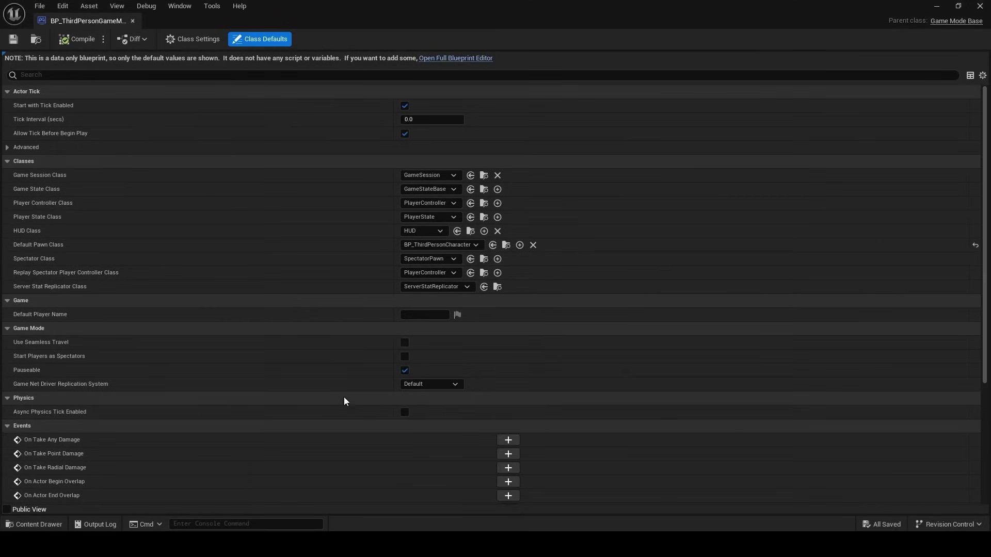
Set the game mode's Default Pawn Class to BP_MixamoChar, save it and close the blueprint
{"action": "left_click", "coordinate": [451, 245]}
{"action": "key", "text": "ctrl+space"}
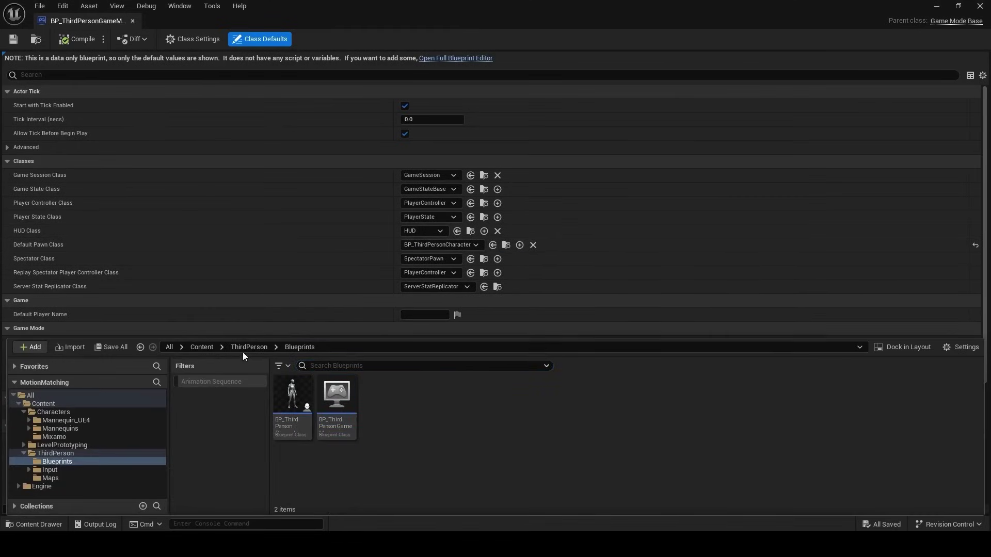
{"action": "left_click", "coordinate": [200, 347]}
{"action": "left_click", "coordinate": [425, 400]}
{"action": "left_click_drag", "start_coordinate": [425, 400], "coordinate": [445, 245]}
{"action": "left_click", "coordinate": [445, 244]}
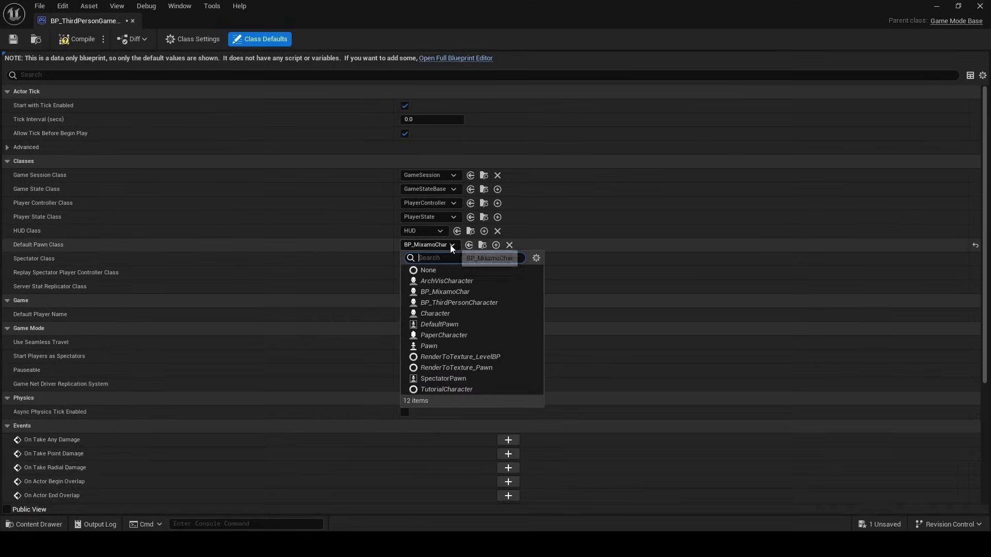
{"action": "left_click", "coordinate": [452, 292]}
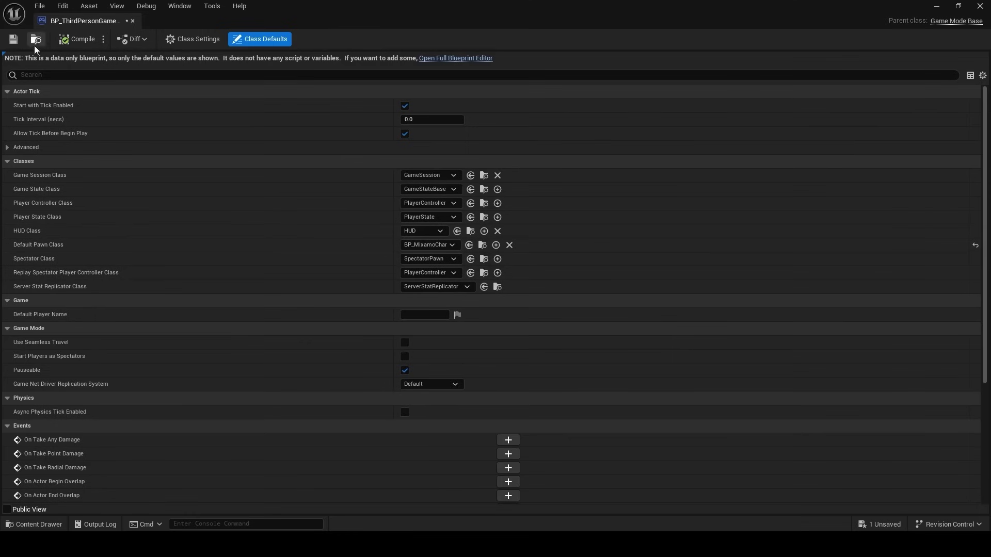
{"action": "left_click", "coordinate": [132, 22]}
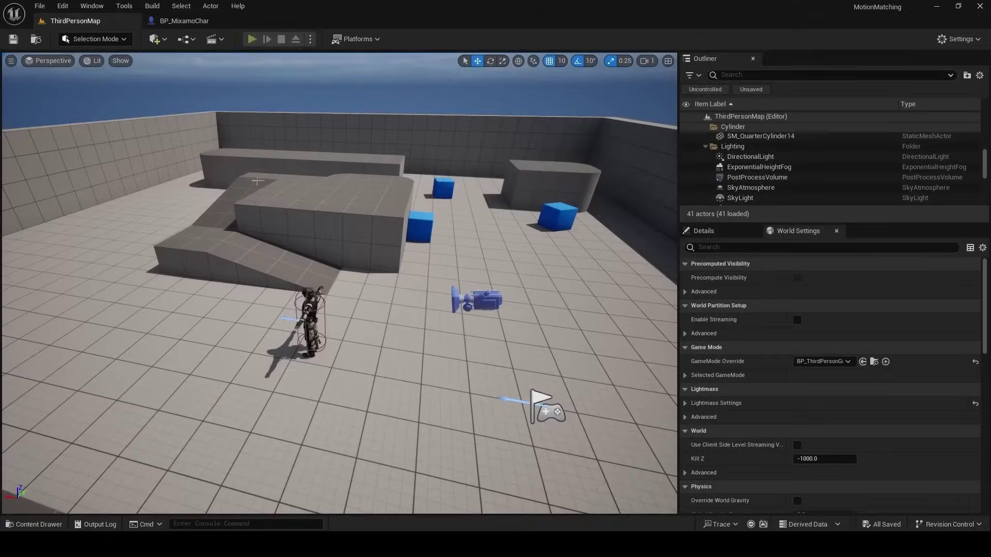
Play ThirdPersonMap to test the character's movement and camera, and stop the session
{"action": "key", "text": "alt+p"}
{"action": "left_click", "coordinate": [255, 188]}
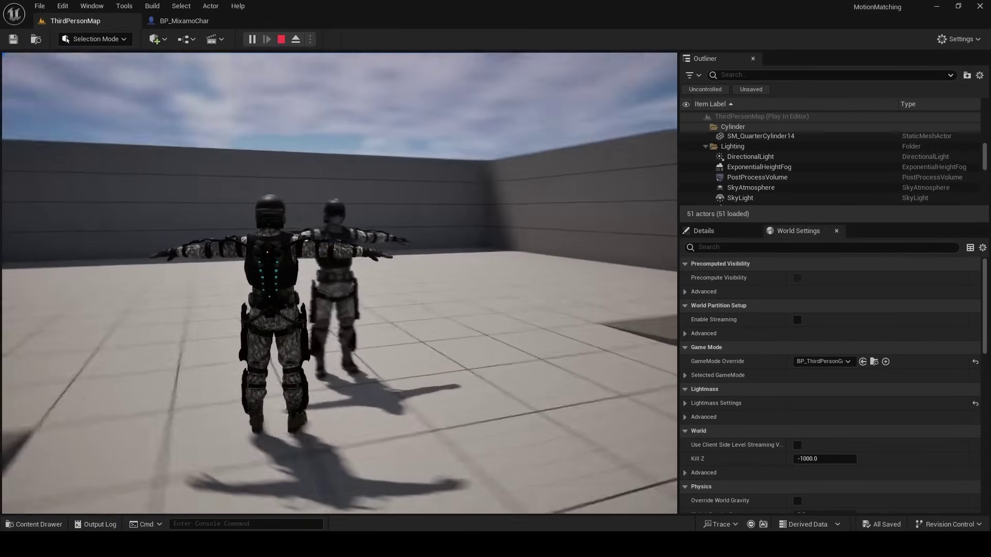
{"action": "key", "text": "Escape"}
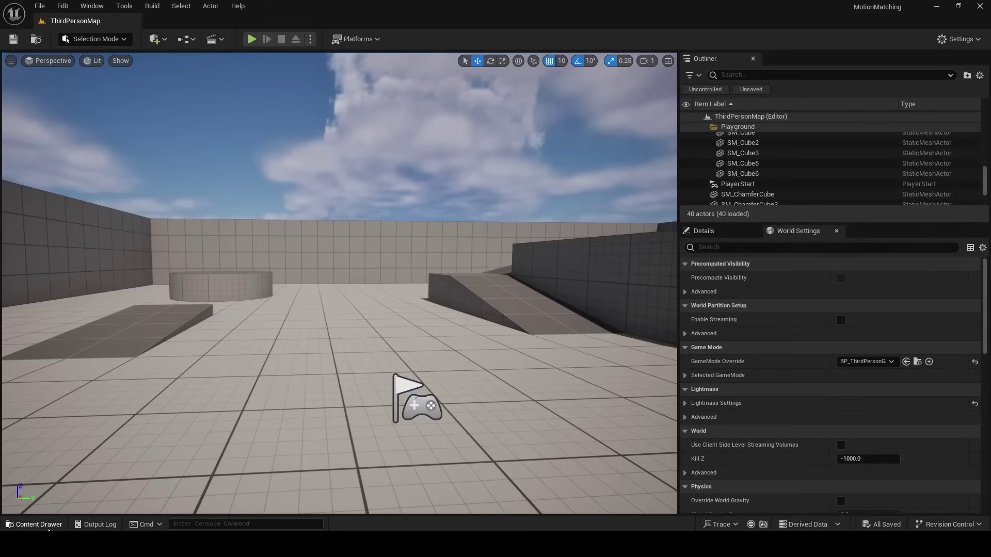
Create a MotionMatching folder inside Characters/Mixamo
{"action": "left_click", "coordinate": [42, 524]}
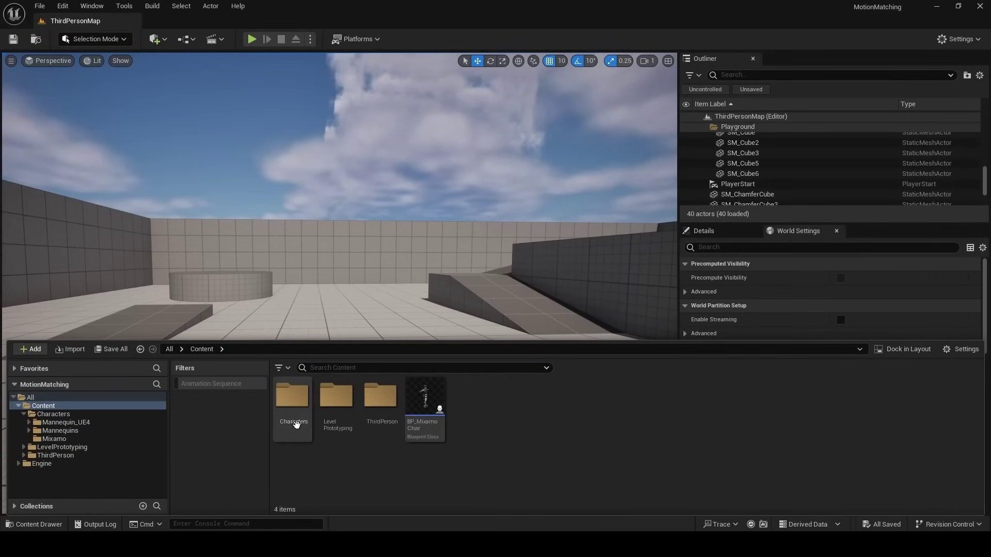
{"action": "double_click", "coordinate": [292, 403]}
{"action": "double_click", "coordinate": [380, 405]}
{"action": "right_click", "coordinate": [815, 465]}
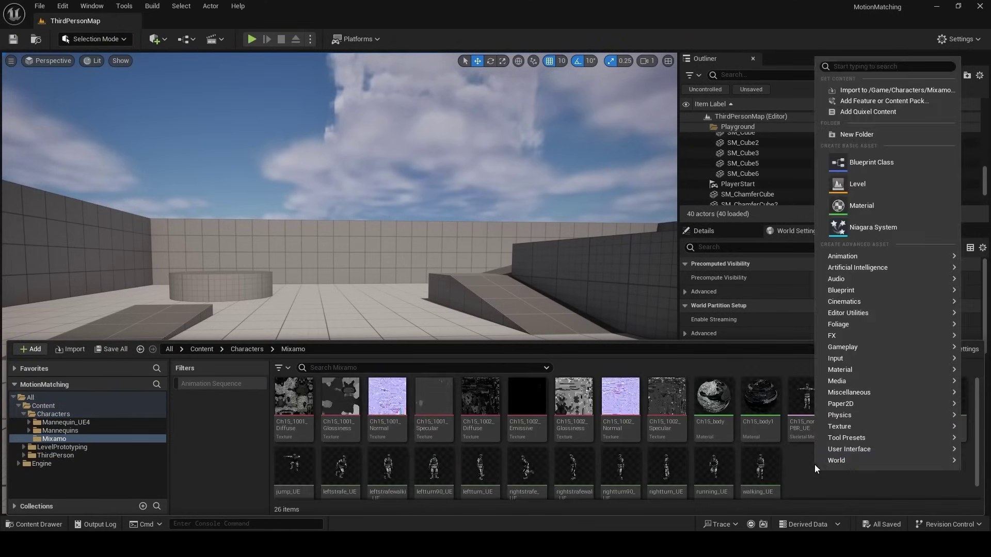
{"action": "left_click", "coordinate": [856, 134]}
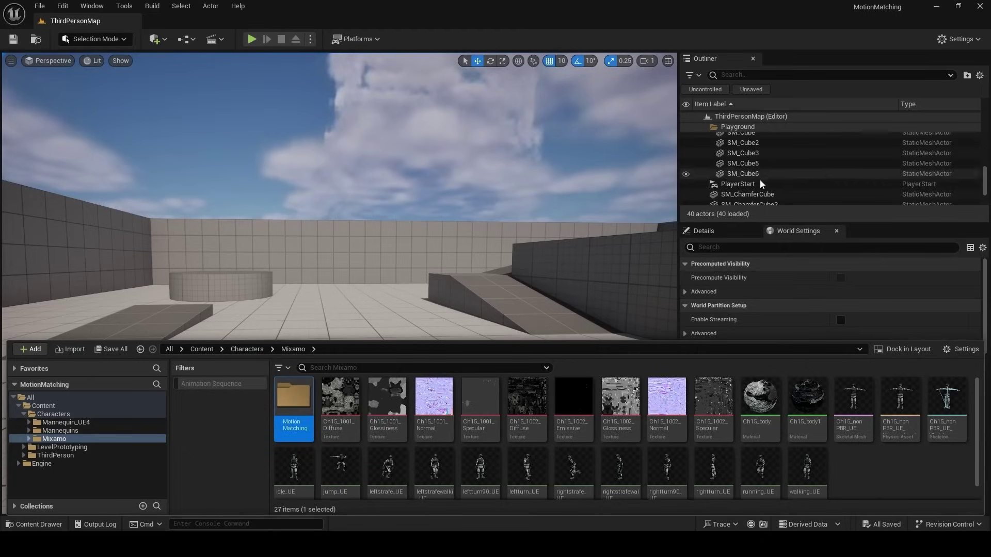
Create a Pose Search Schema named PSS_Mixamo in the MotionMatching folder and assign its skeleton
{"action": "double_click", "coordinate": [284, 394]}
{"action": "right_click", "coordinate": [362, 418]}
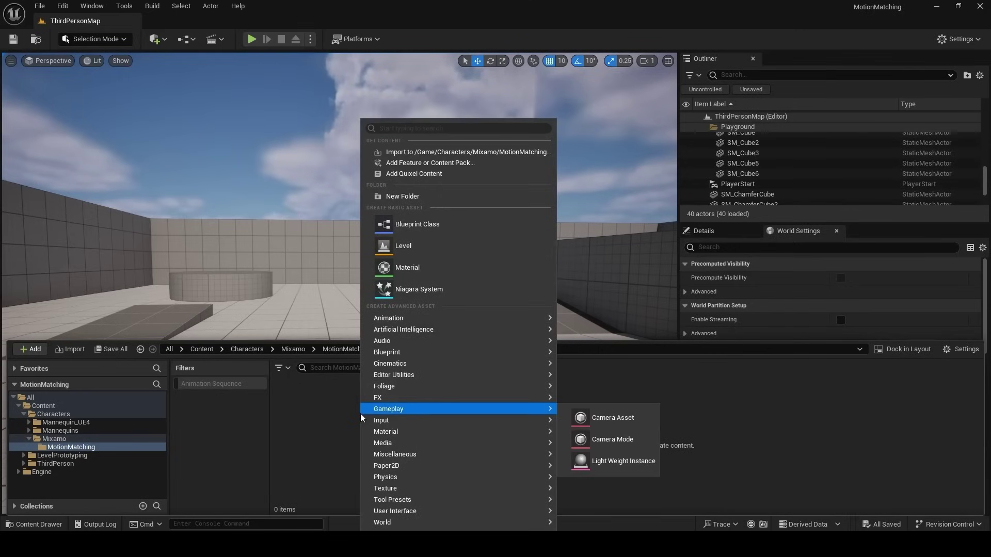
{"action": "mouse_move", "coordinate": [451, 324]}
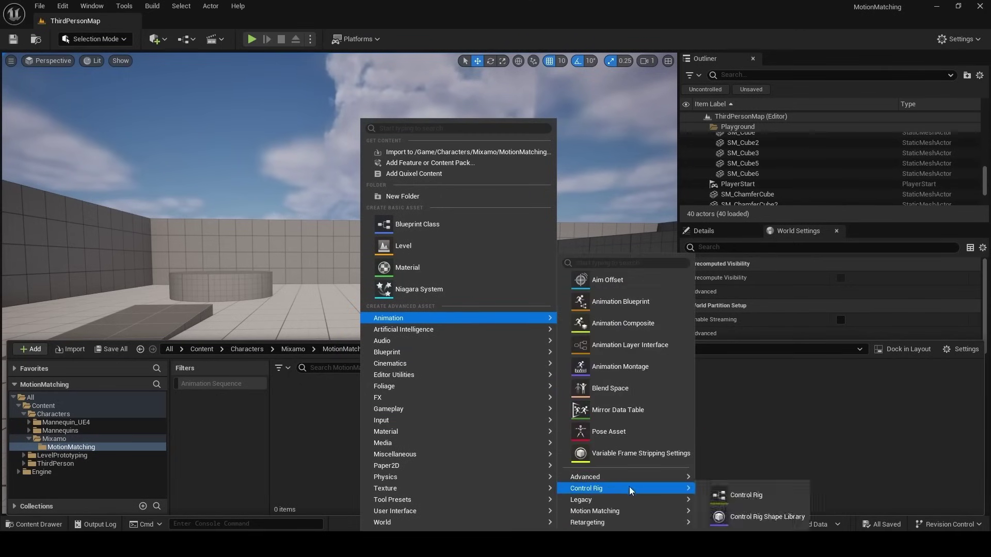
{"action": "mouse_move", "coordinate": [636, 512]}
{"action": "left_click", "coordinate": [766, 522]}
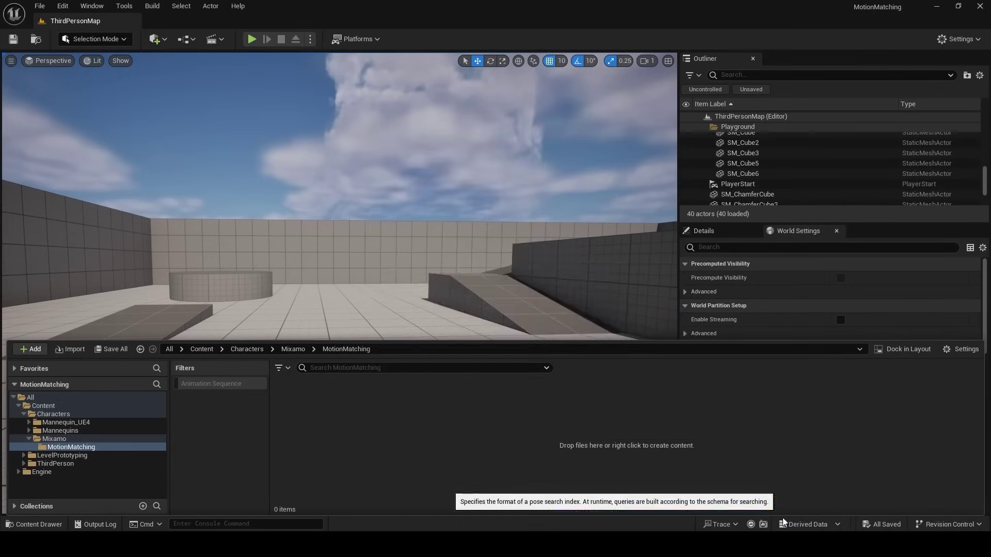
{"action": "left_click", "coordinate": [531, 162]}
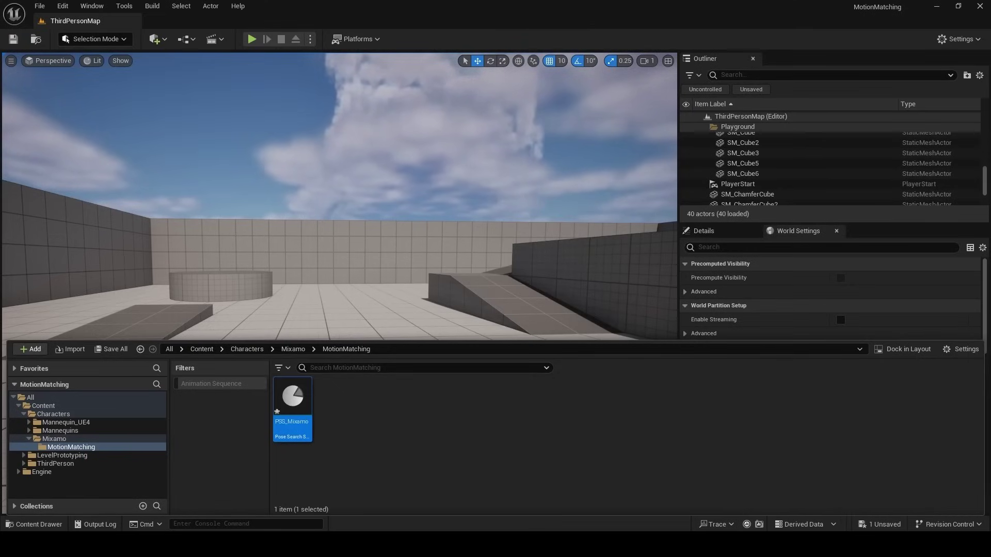
Open PSS_Mixamo, review its Trajectory and Pose Channel settings including the sampled foot bones, and close it
{"action": "double_click", "coordinate": [284, 392]}
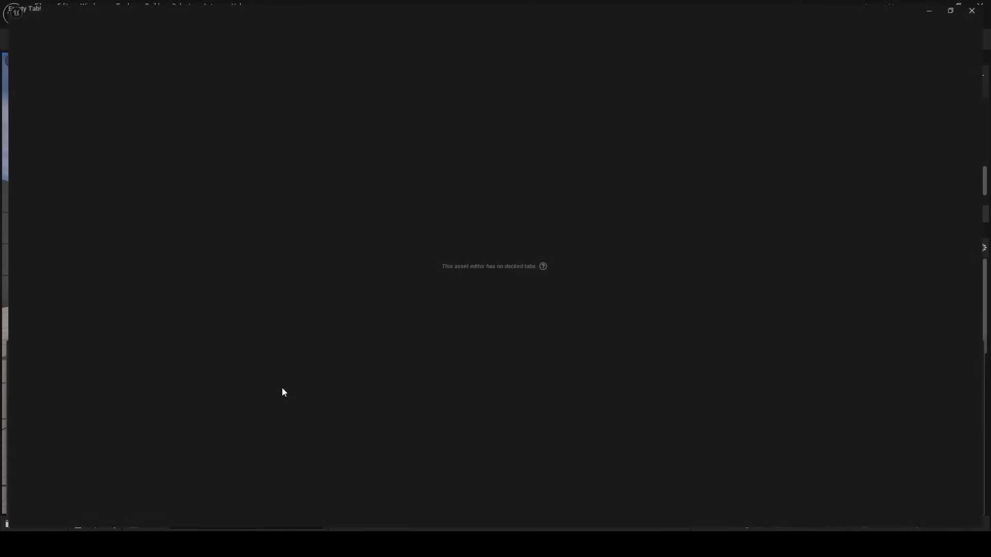
{"action": "scroll", "coordinate": [361, 279], "scroll_direction": "down", "scroll_amount": 8}
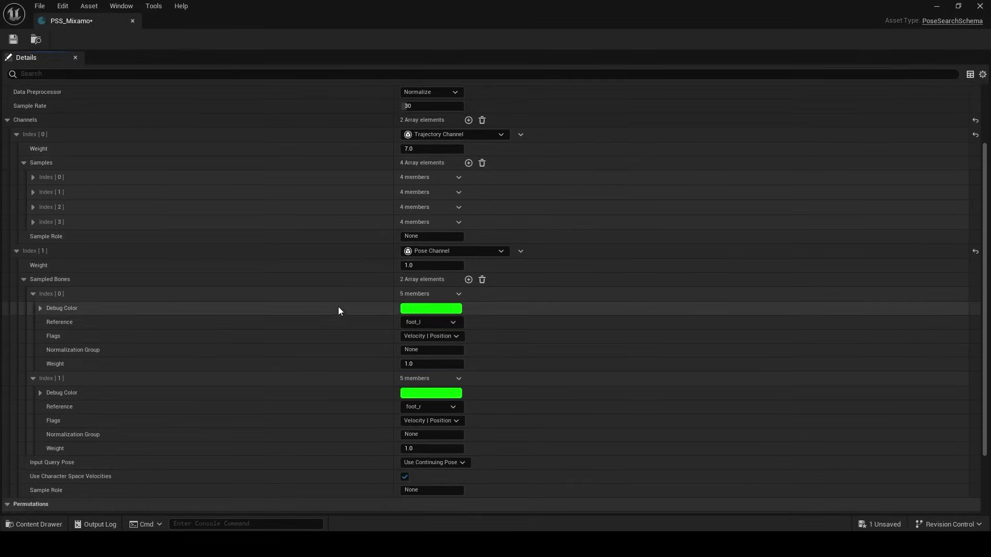
{"action": "scroll", "coordinate": [470, 315], "scroll_direction": "up", "scroll_amount": 3}
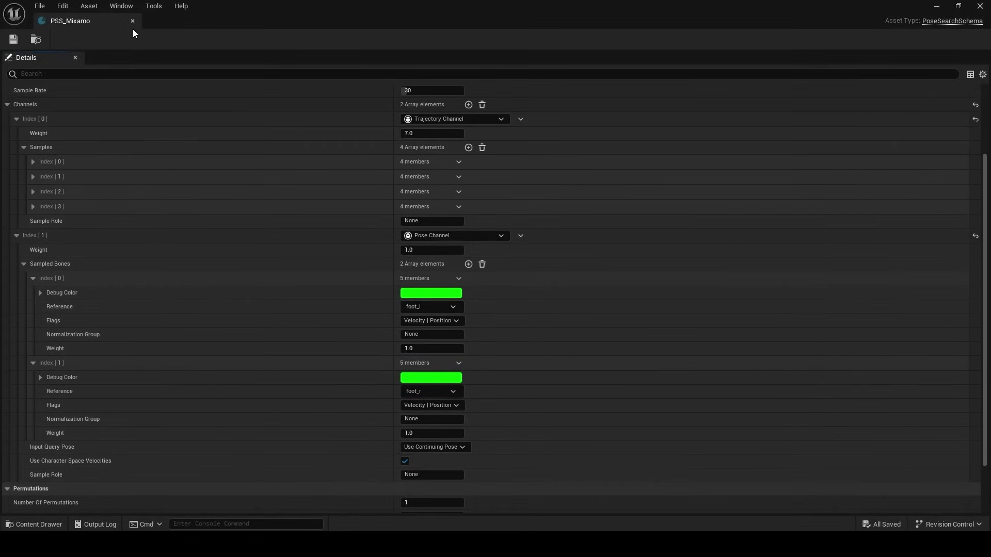
{"action": "left_click", "coordinate": [431, 307]}
{"action": "left_click", "coordinate": [132, 21]}
Create a Pose Search Database named PSD_Mixamo in the MotionMatching folder, using PSS_Mixamo as its schema
{"action": "key", "text": "ctrl+space"}
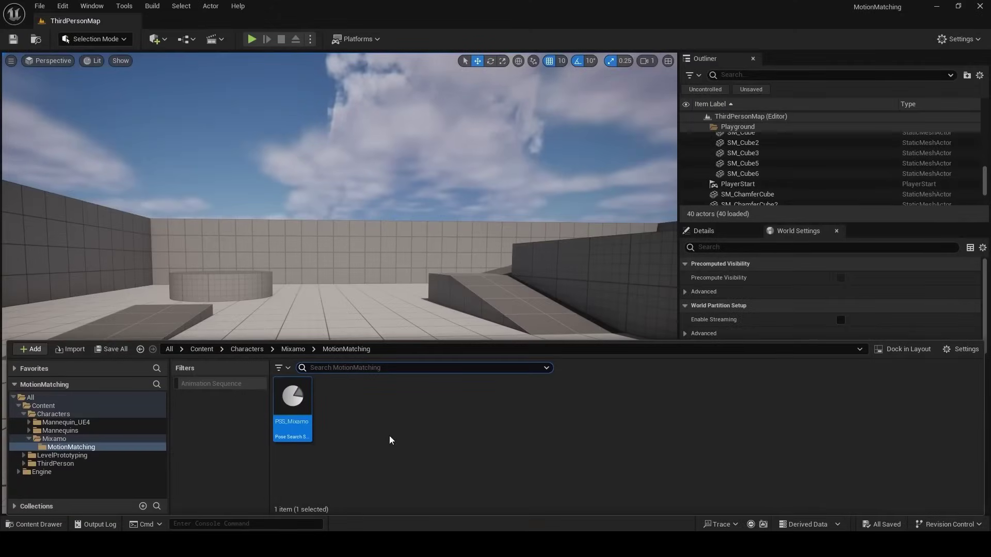
{"action": "right_click", "coordinate": [359, 412]}
{"action": "mouse_move", "coordinate": [539, 320]}
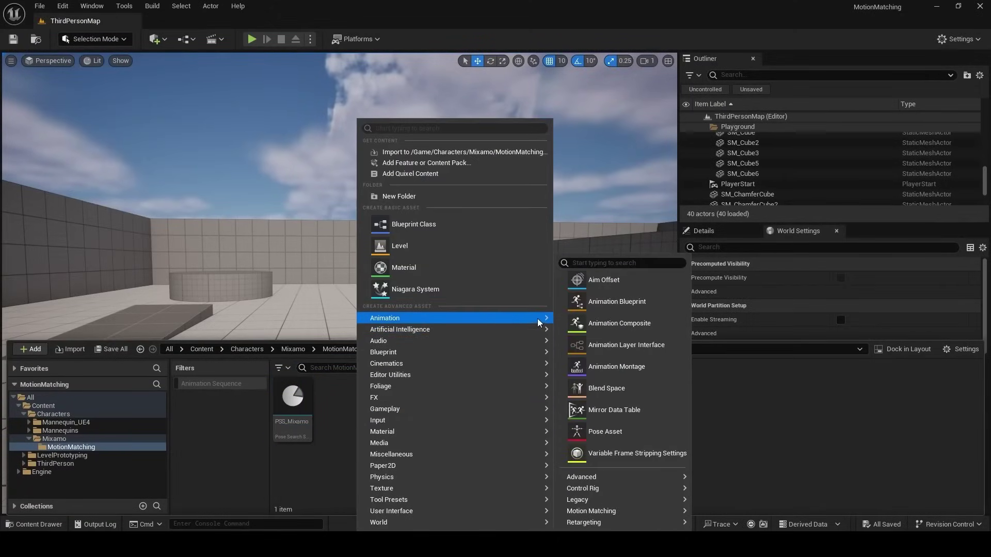
{"action": "mouse_move", "coordinate": [635, 511]}
{"action": "left_click", "coordinate": [755, 480]}
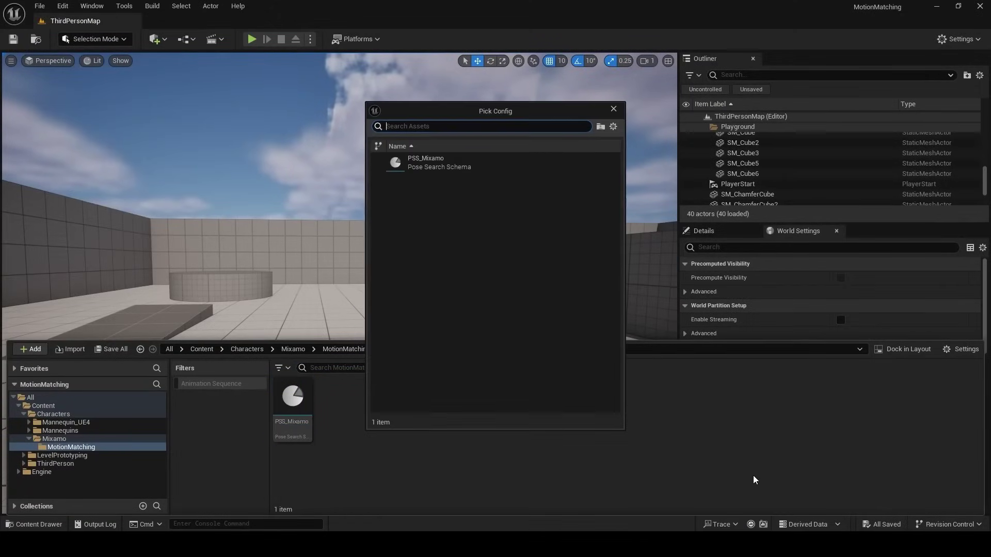
{"action": "left_click", "coordinate": [454, 161]}
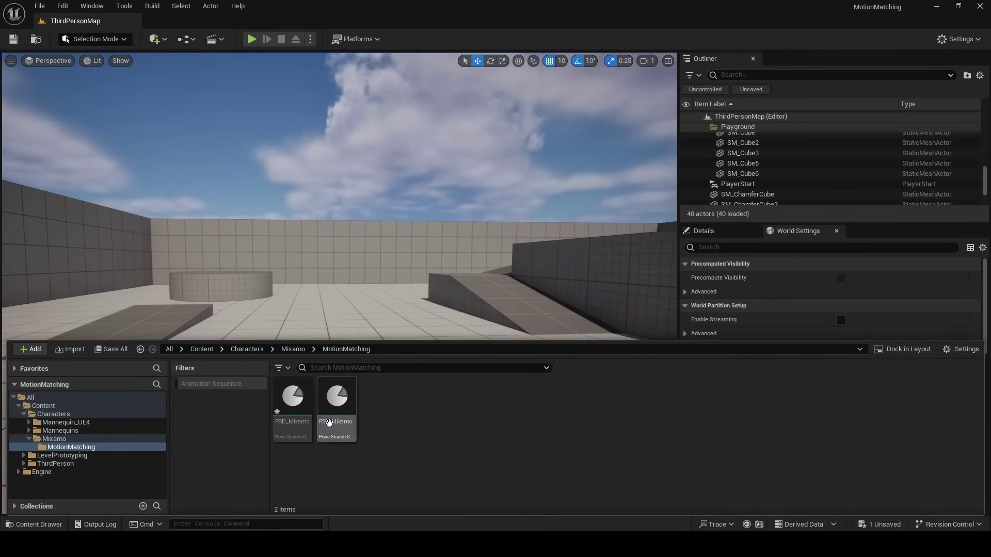
Open PSD_Mixamo and add an empty animation entry to its asset list
{"action": "double_click", "coordinate": [328, 422]}
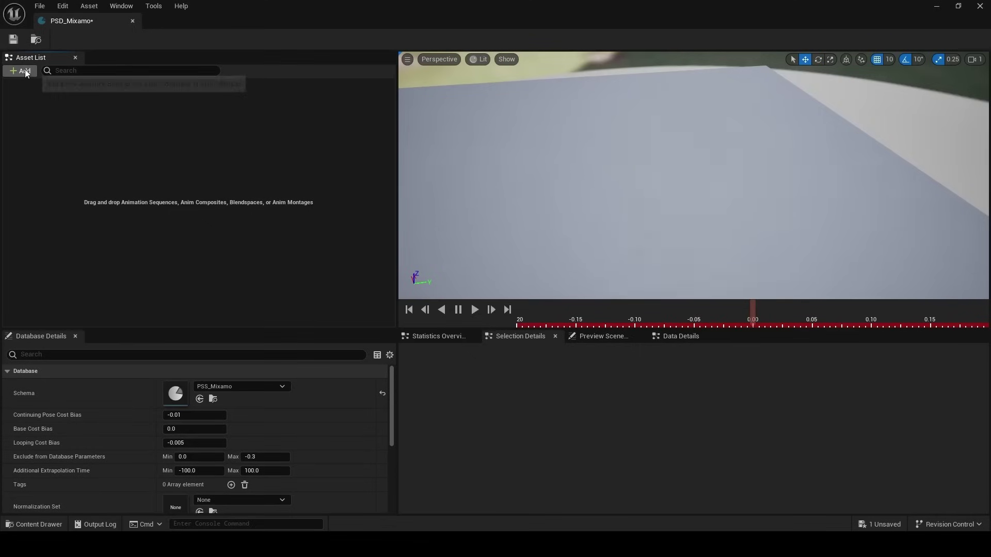
{"action": "left_click", "coordinate": [25, 70]}
{"action": "left_click", "coordinate": [27, 97]}
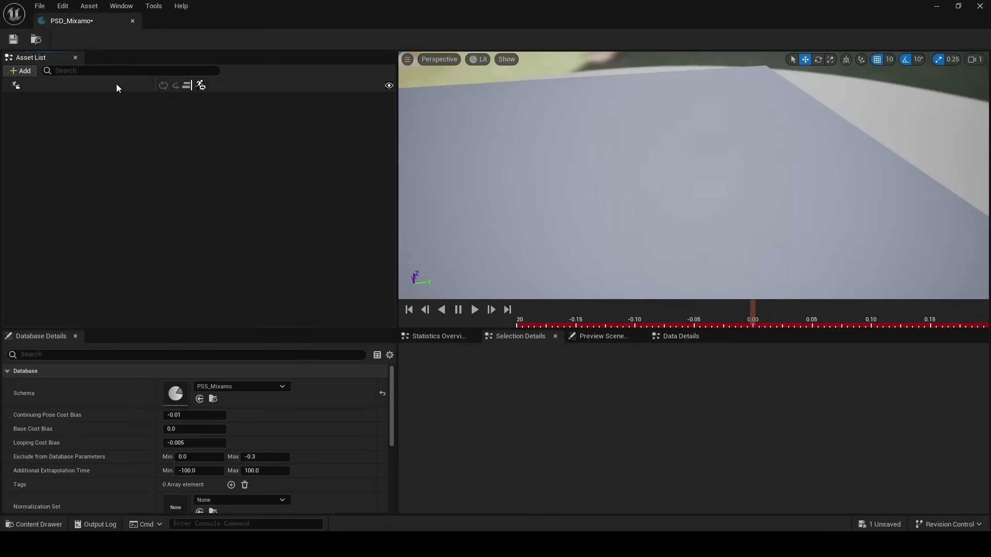
Assign the leftstrafe_UE sequence to the empty entry in the PSD_Mixamo asset list
{"action": "left_click", "coordinate": [116, 85]}
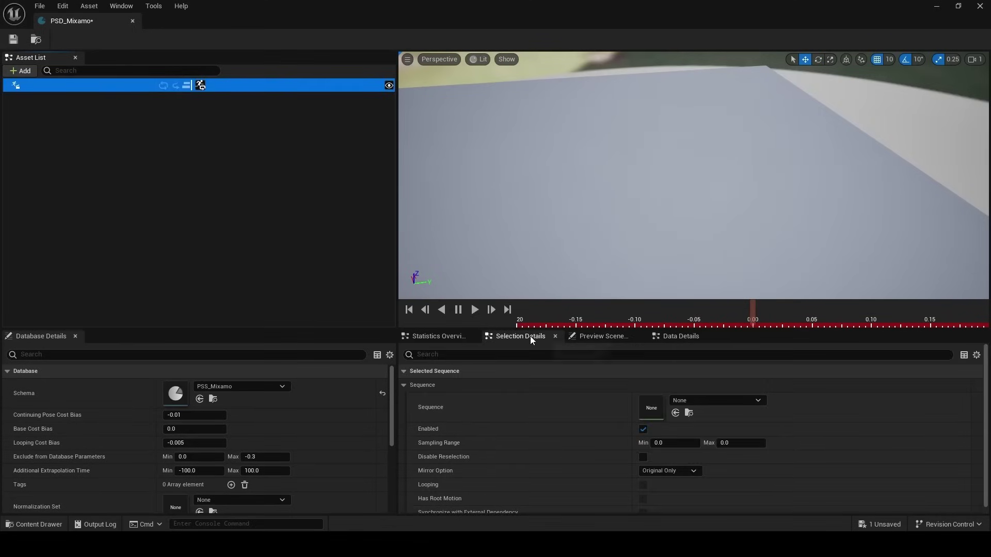
{"action": "left_click", "coordinate": [701, 398]}
{"action": "scroll", "coordinate": [724, 322], "scroll_direction": "down", "scroll_amount": 5}
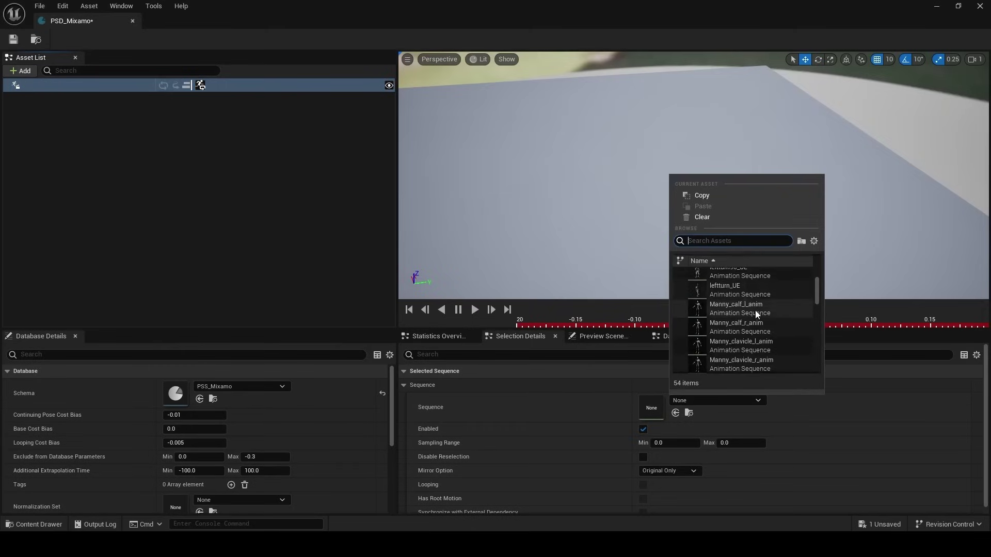
{"action": "left_click", "coordinate": [734, 304]}
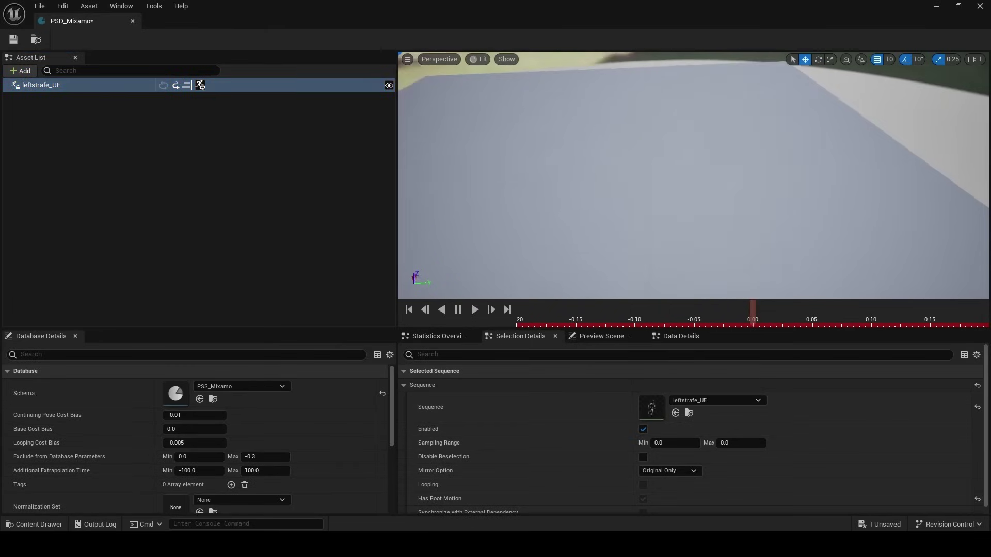
Preview the leftstrafe_UE entry's motion and trajectory in the database viewport
{"action": "left_click", "coordinate": [263, 182]}
{"action": "left_click", "coordinate": [278, 87]}
{"action": "right_click_drag", "start_coordinate": [649, 199], "coordinate": [648, 147]}
{"action": "left_click", "coordinate": [218, 183]}
{"action": "left_click", "coordinate": [257, 87]}
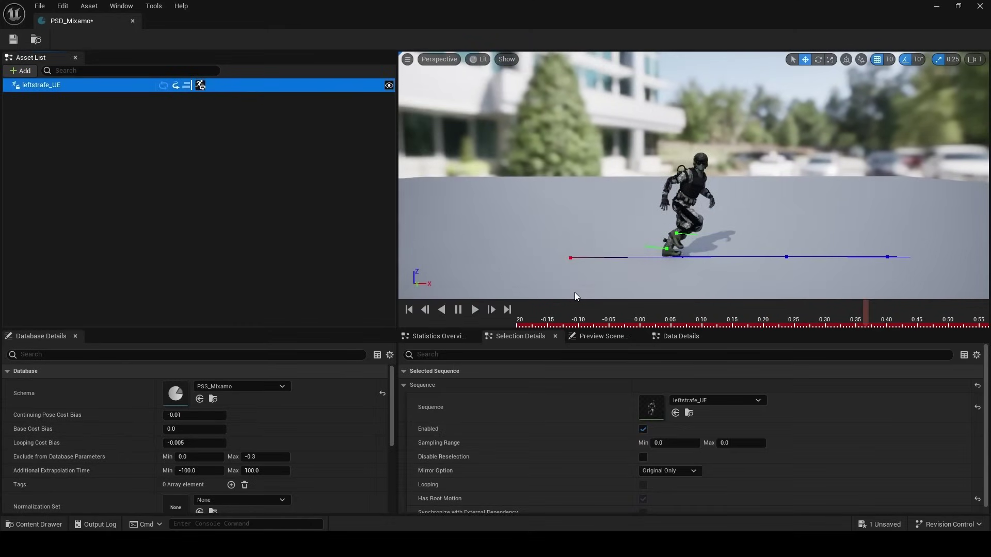
Delete the leftstrafe_UE entry from the PSD_Mixamo asset list
{"action": "left_click", "coordinate": [238, 185]}
{"action": "left_click", "coordinate": [116, 86]}
{"action": "key", "text": "Delete"}
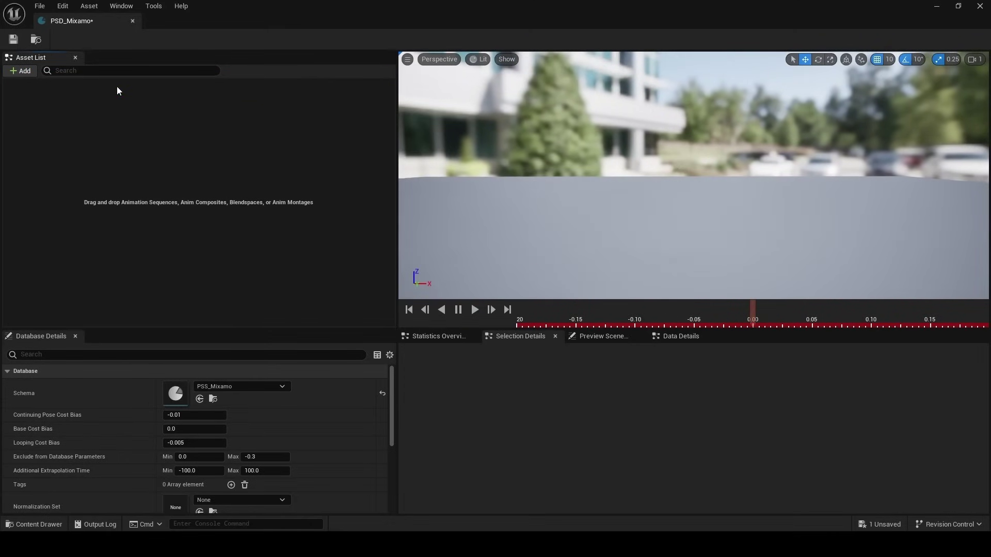
Add idle_UE, jump_UE, leftstrafe_UE, leftstrafewalking_UE, leftturn90_UE and leftturn_UE from the Mixamo folder to the database's asset list
{"action": "key", "text": "ctrl+space"}
{"action": "left_click", "coordinate": [75, 413]}
{"action": "double_click", "coordinate": [382, 398]}
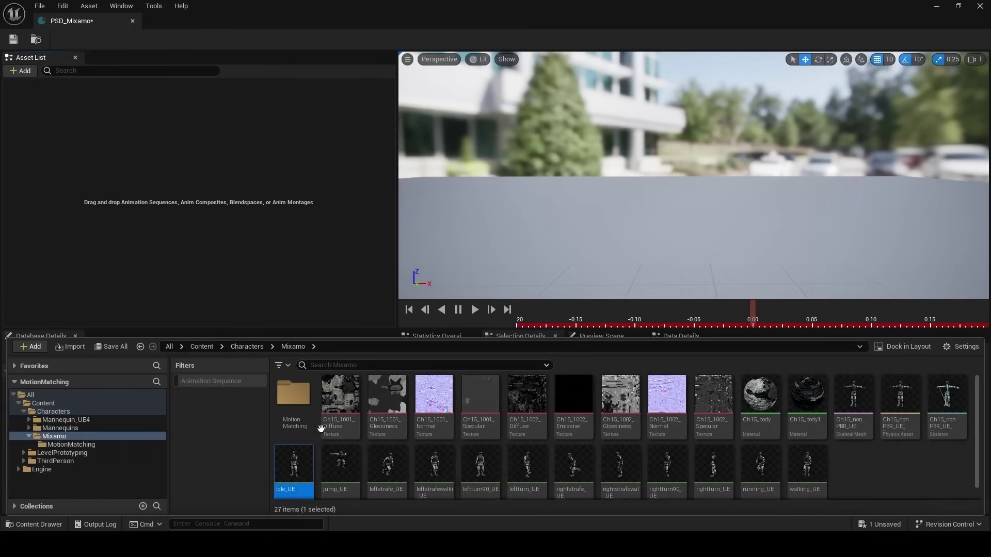
{"action": "left_click_drag", "start_coordinate": [340, 464], "coordinate": [249, 171]}
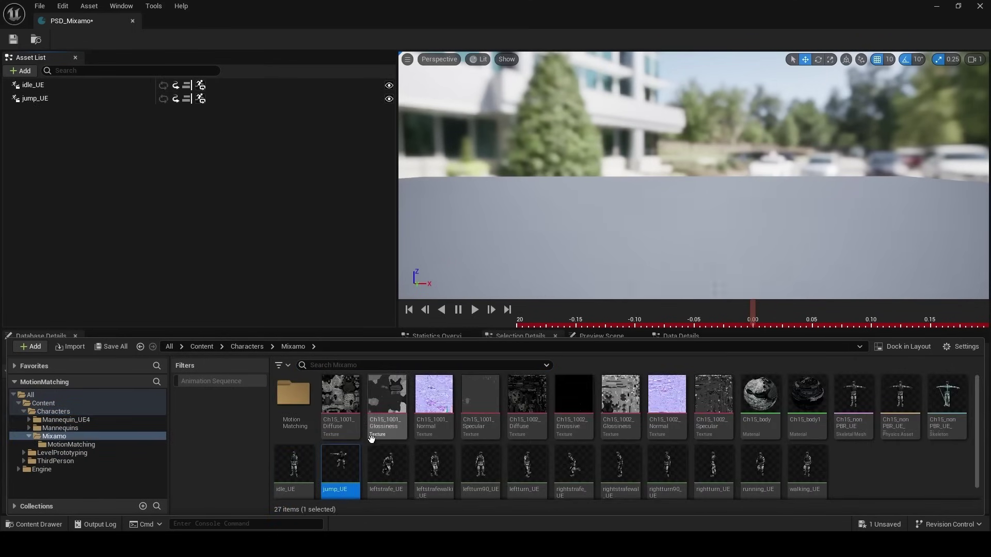
{"action": "left_click_drag", "start_coordinate": [387, 465], "coordinate": [251, 179]}
{"action": "left_click_drag", "start_coordinate": [434, 464], "coordinate": [251, 180]}
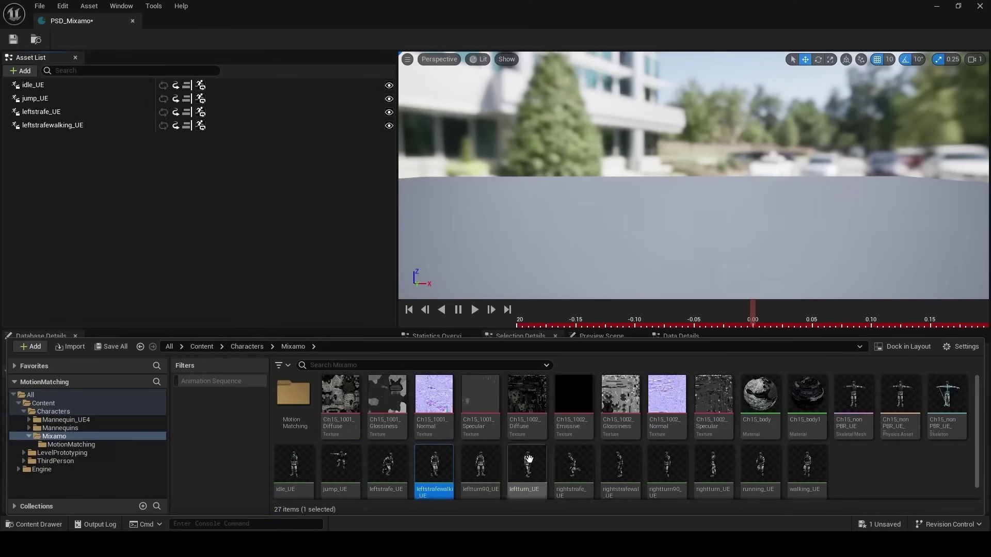
{"action": "left_click_drag", "start_coordinate": [539, 453], "coordinate": [315, 274]}
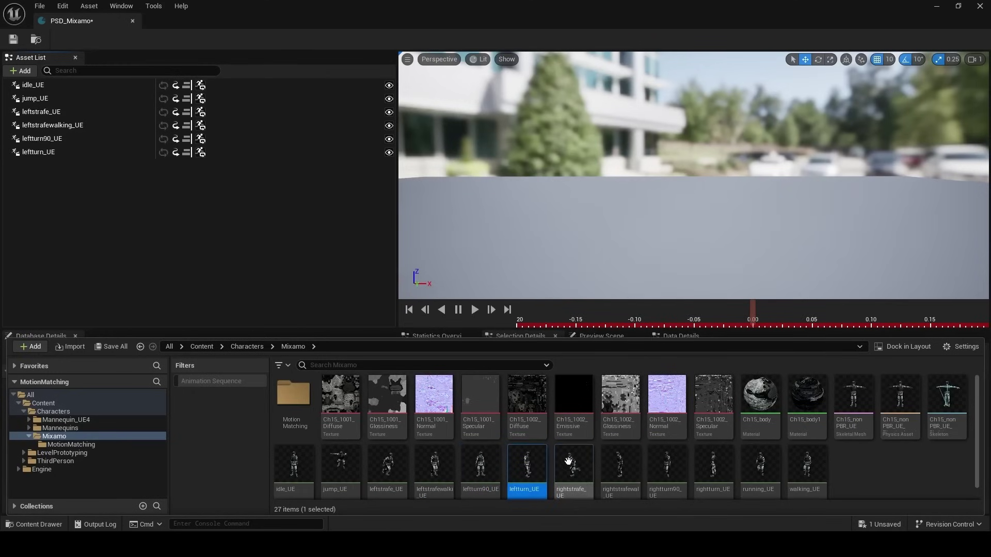
Add rightstrafe_UE, rightstrafewalking_UE, rightturn90_UE, rightturn_UE, running_UE and walking_UE to the database's asset list
{"action": "left_click_drag", "start_coordinate": [568, 461], "coordinate": [232, 170]}
{"action": "left_click_drag", "start_coordinate": [626, 469], "coordinate": [232, 185]}
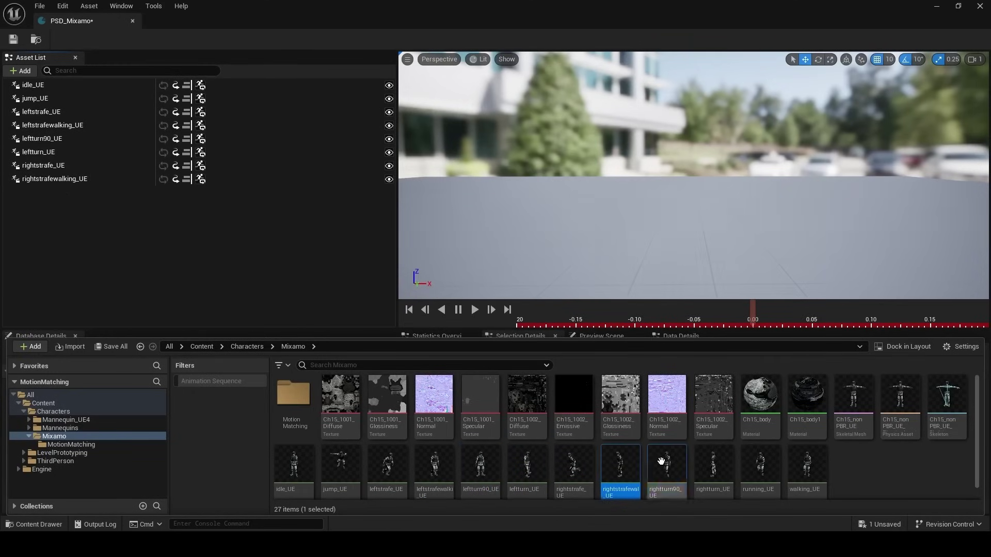
{"action": "left_click_drag", "start_coordinate": [661, 461], "coordinate": [370, 322]}
{"action": "left_click_drag", "start_coordinate": [701, 458], "coordinate": [319, 289]}
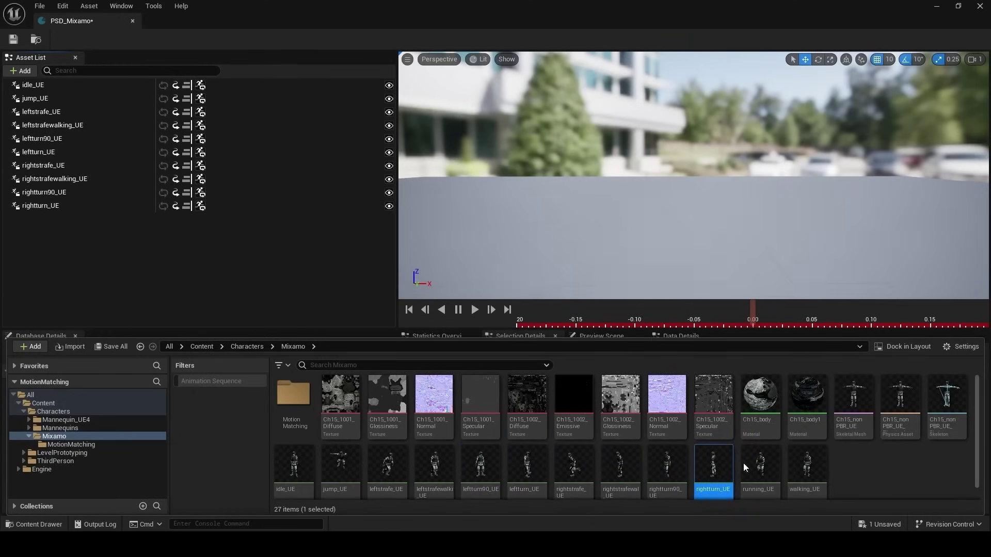
{"action": "left_click_drag", "start_coordinate": [744, 468], "coordinate": [298, 270]}
{"action": "left_click_drag", "start_coordinate": [788, 480], "coordinate": [212, 257]}
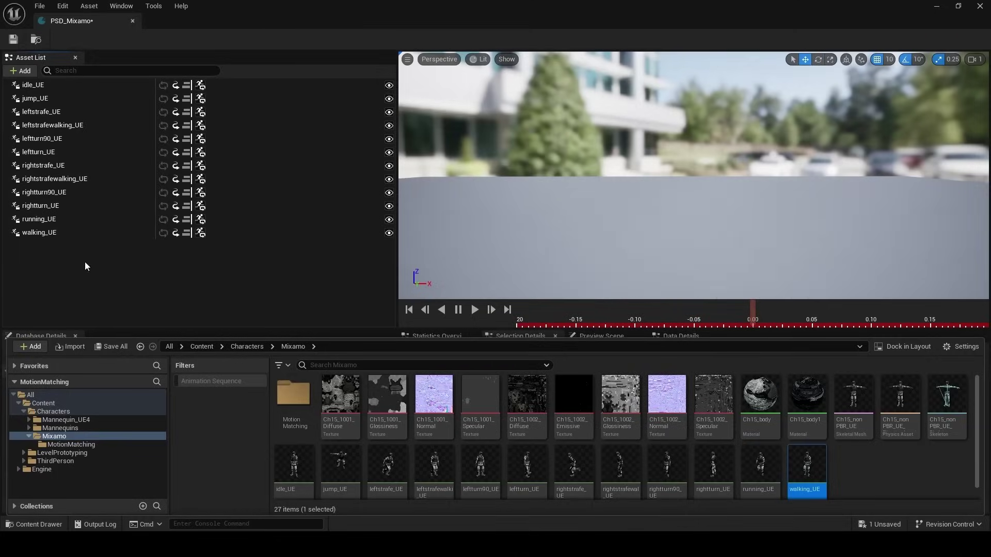
Remove rightturn90_UE, rightturn_UE, leftturn90_UE, leftturn_UE and jump_UE from the database's asset list
{"action": "left_click", "coordinate": [44, 192]}
{"action": "left_click", "coordinate": [57, 206], "text": "shift"}
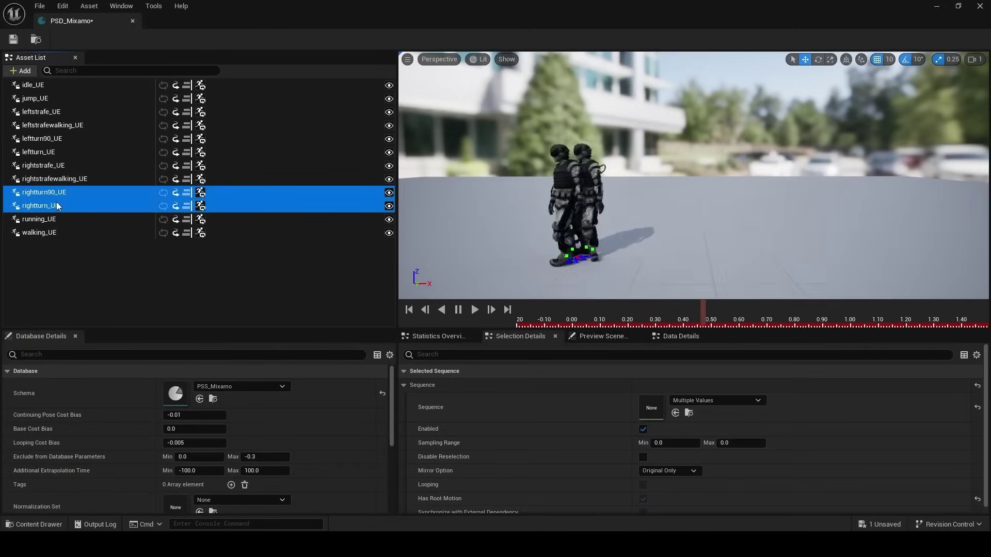
{"action": "key", "text": "Delete"}
{"action": "left_click", "coordinate": [62, 139]}
{"action": "left_click", "coordinate": [57, 153], "text": "shift"}
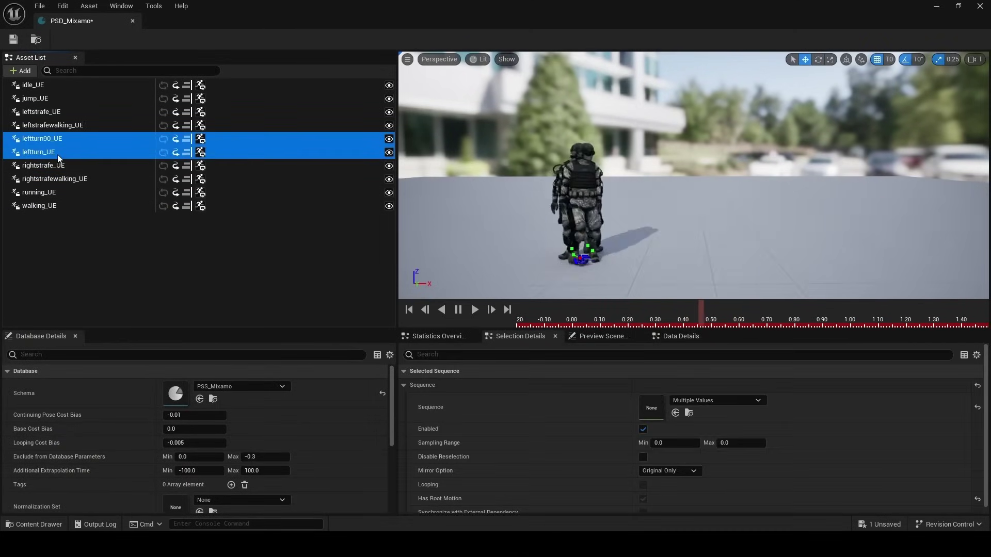
{"action": "key", "text": "Delete"}
{"action": "left_click", "coordinate": [44, 99]}
{"action": "key", "text": "Delete"}
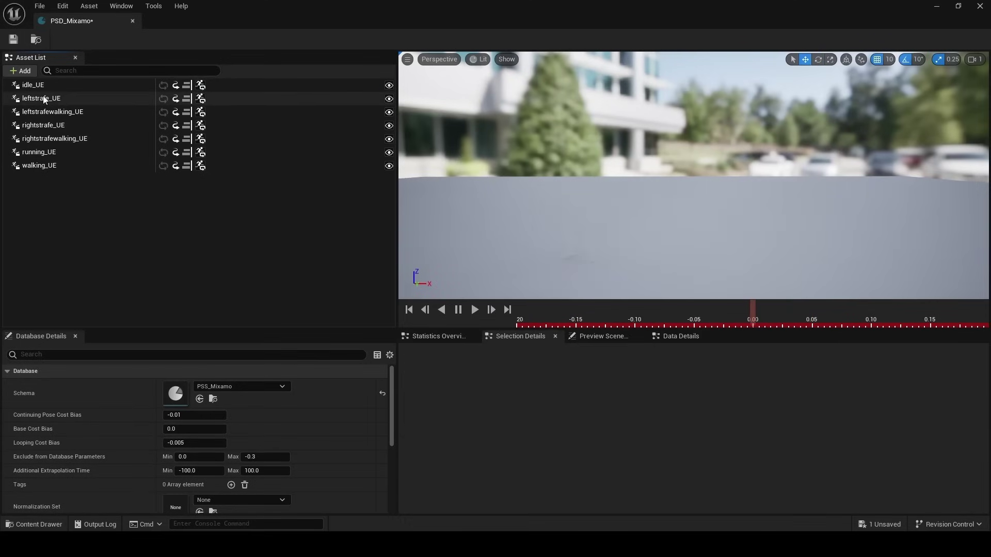
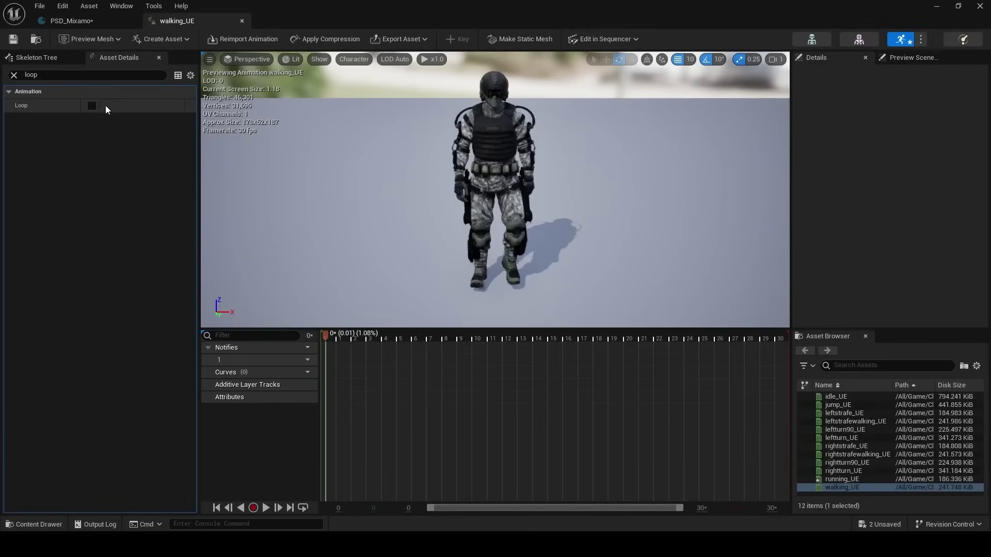
Enable the Loop option on the walking_UE, rightstrafewalking_UE and rightstrafe_UE animations
{"action": "left_click", "coordinate": [91, 105]}
{"action": "left_click", "coordinate": [88, 20]}
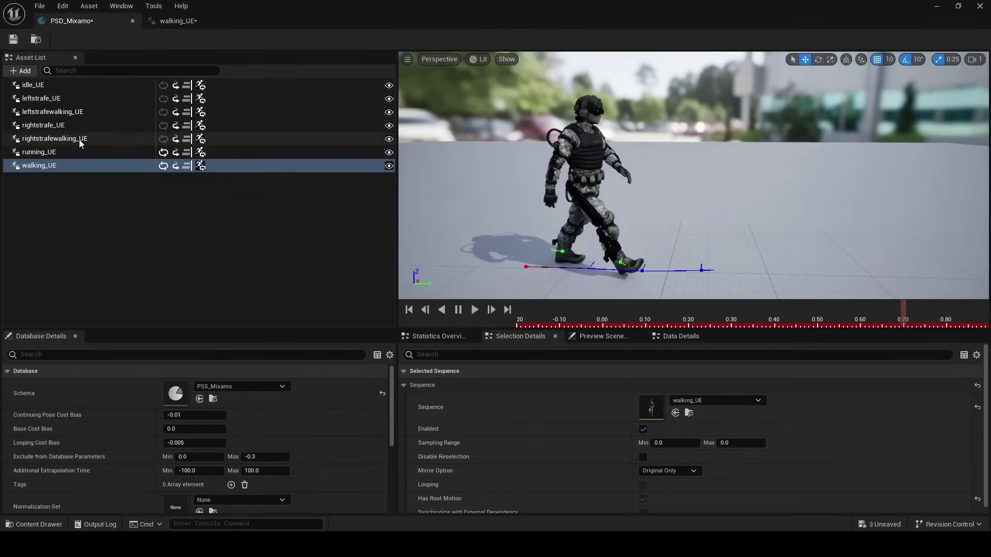
{"action": "double_click", "coordinate": [78, 138]}
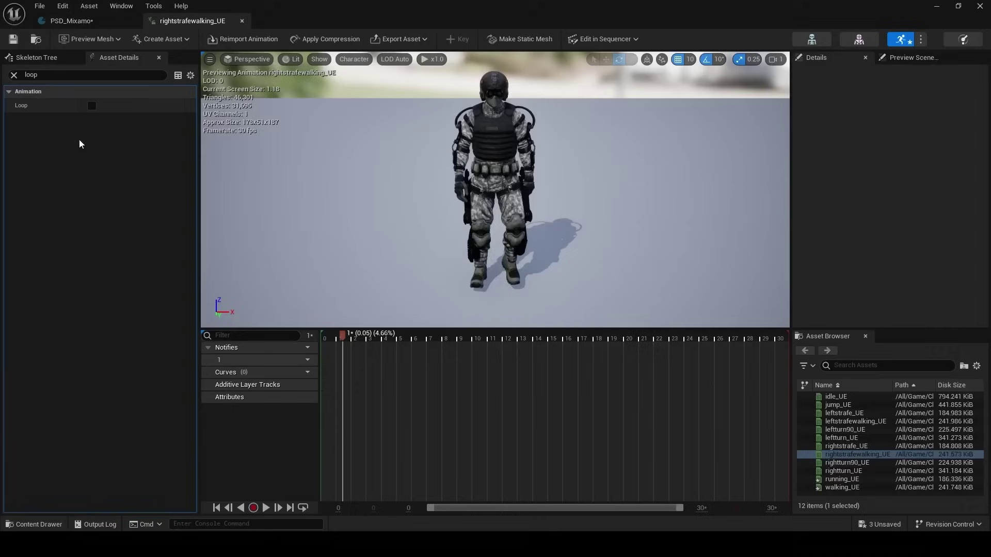
{"action": "left_click", "coordinate": [92, 105]}
{"action": "left_click", "coordinate": [83, 21]}
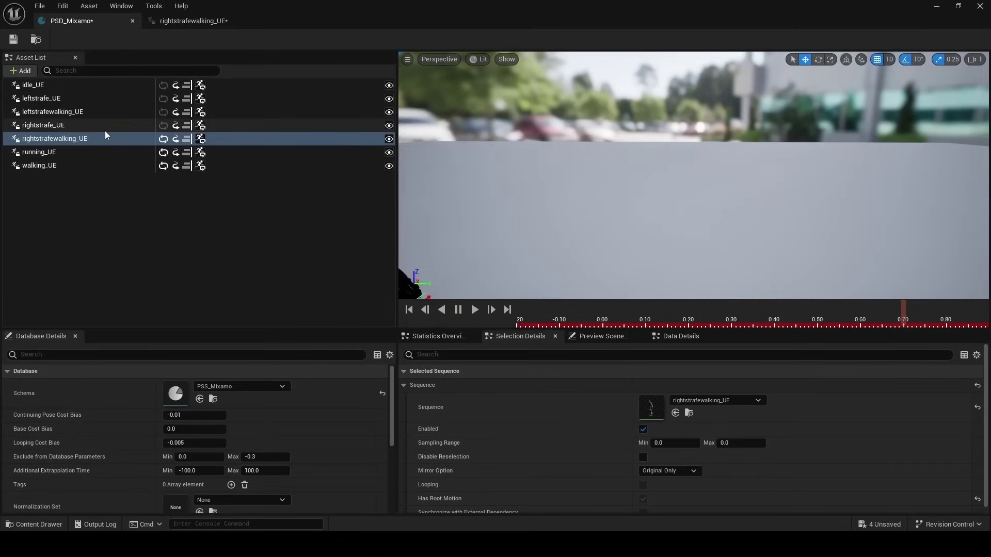
{"action": "double_click", "coordinate": [104, 128]}
{"action": "left_click", "coordinate": [92, 105]}
{"action": "left_click", "coordinate": [72, 21]}
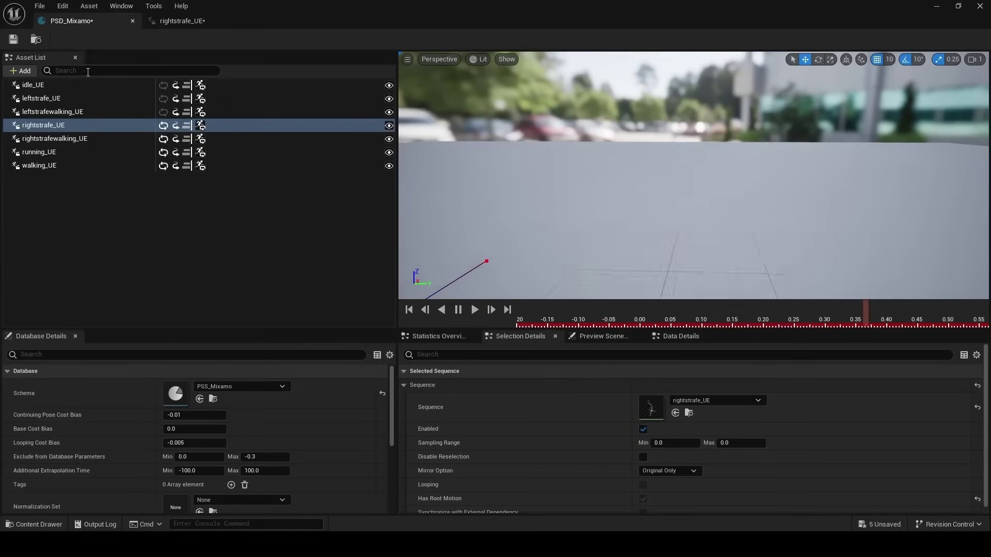
Enable the Loop option on leftstrafewalking_UE, leftstrafe_UE and idle_UE, and save all modified assets
{"action": "double_click", "coordinate": [75, 112]}
{"action": "left_click", "coordinate": [92, 105]}
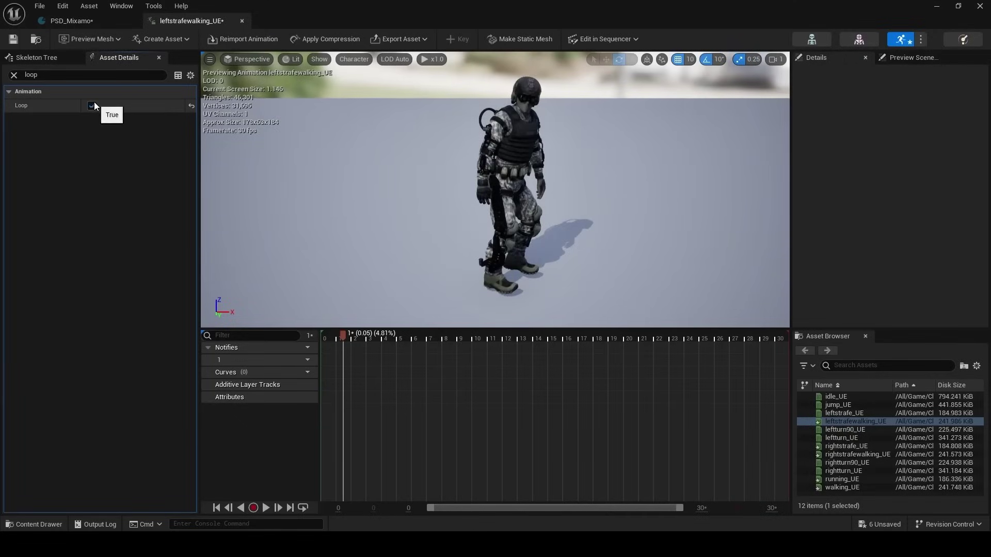
{"action": "left_click", "coordinate": [91, 19]}
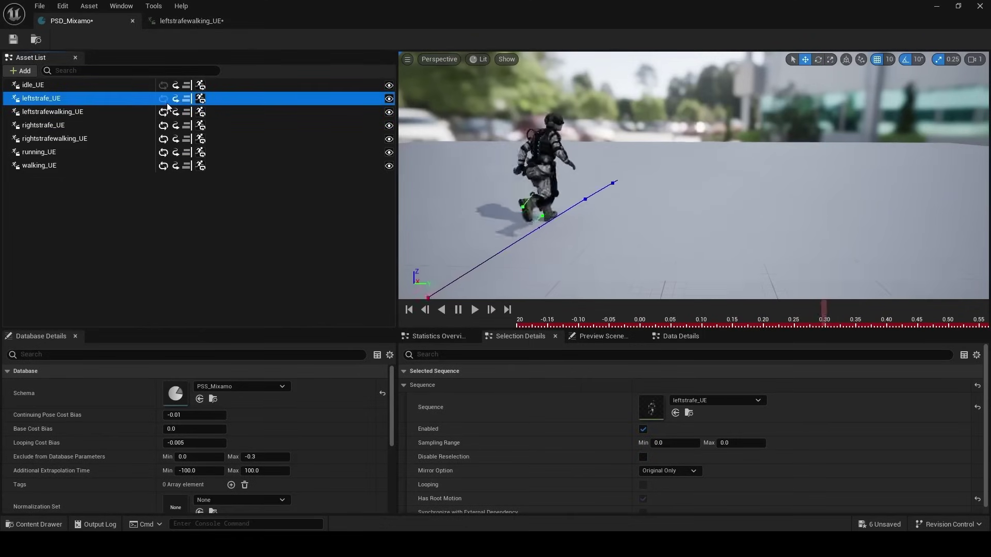
{"action": "double_click", "coordinate": [115, 99]}
{"action": "left_click", "coordinate": [92, 105]}
{"action": "left_click", "coordinate": [95, 20]}
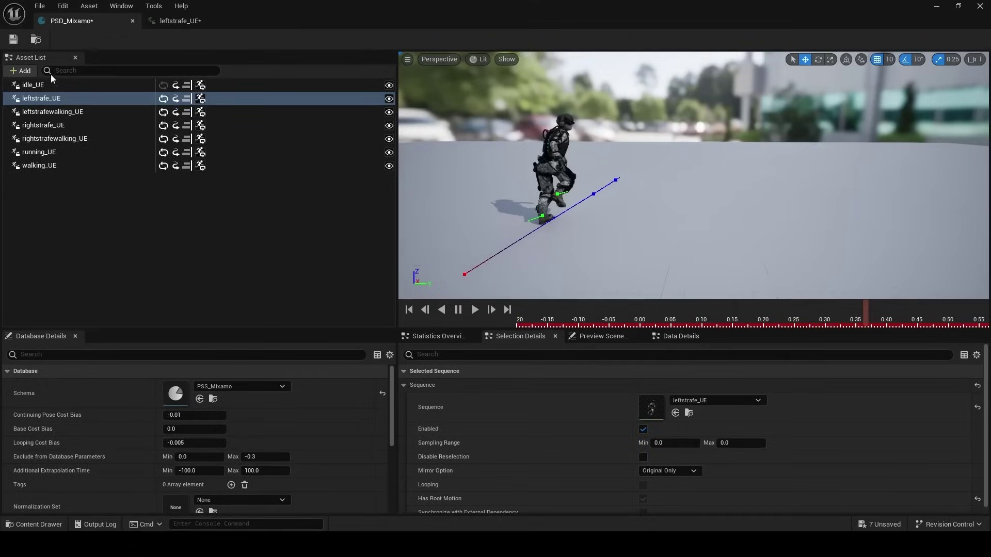
{"action": "double_click", "coordinate": [51, 83]}
{"action": "left_click", "coordinate": [92, 105]}
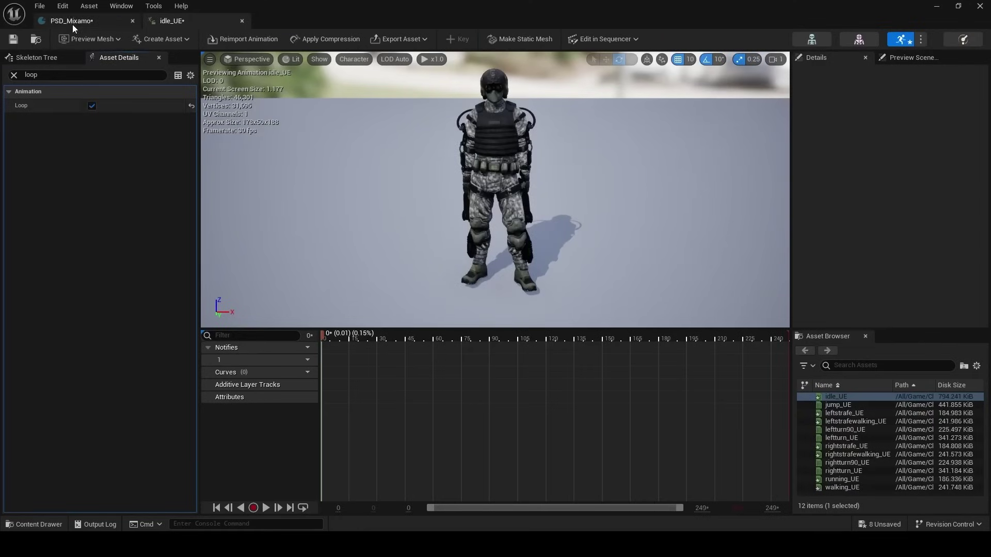
{"action": "left_click", "coordinate": [72, 21]}
{"action": "left_click", "coordinate": [853, 519]}
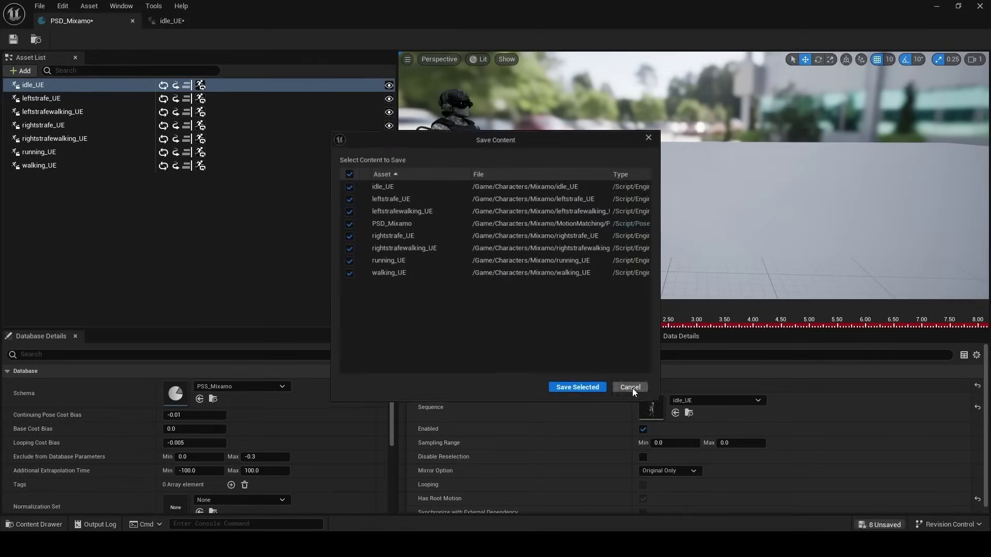
{"action": "left_click", "coordinate": [577, 387]}
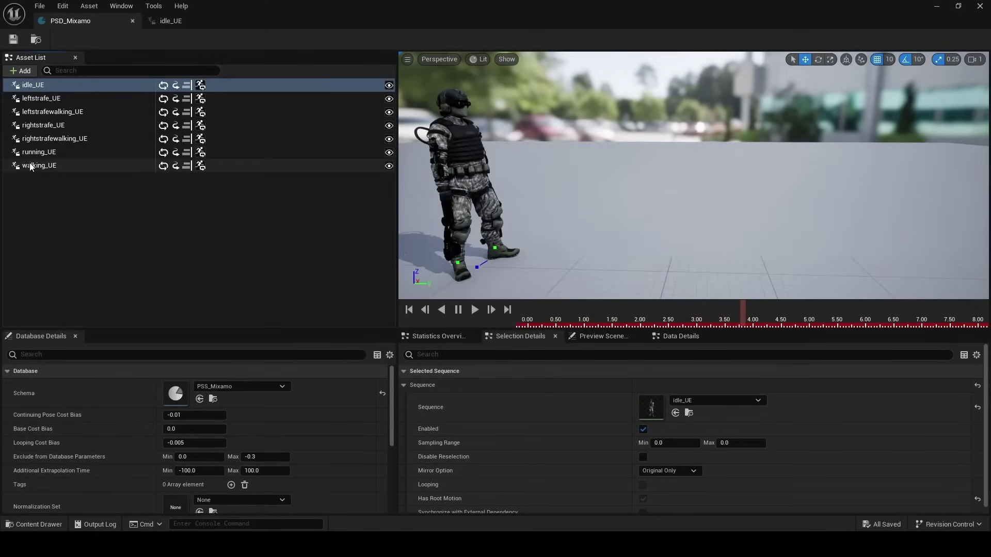
Scrub through running_UE in the database preview to examine its trajectory, and close the open asset editors
{"action": "left_click", "coordinate": [47, 152]}
{"action": "left_click_drag", "start_coordinate": [605, 322], "coordinate": [535, 283]}
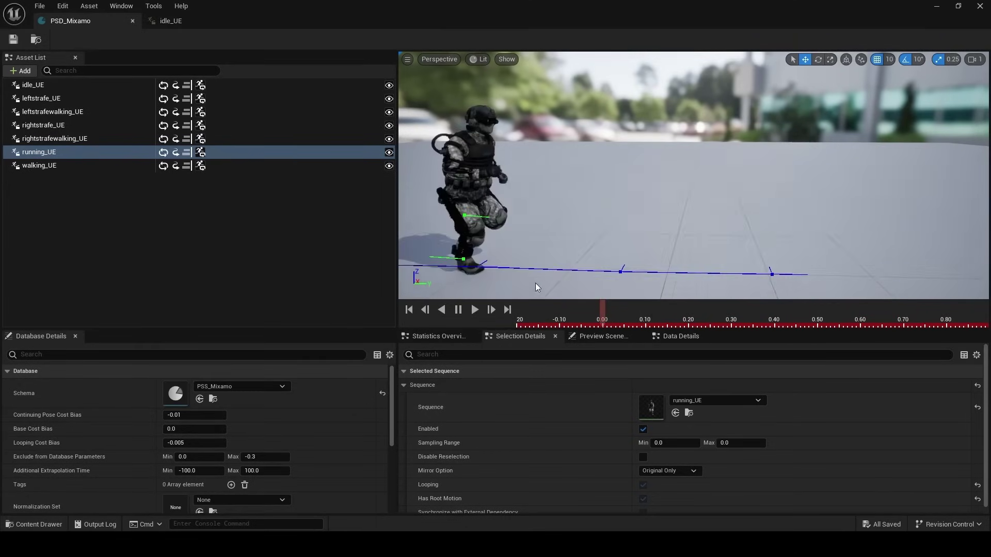
{"action": "left_click", "coordinate": [131, 22]}
{"action": "left_click", "coordinate": [133, 21]}
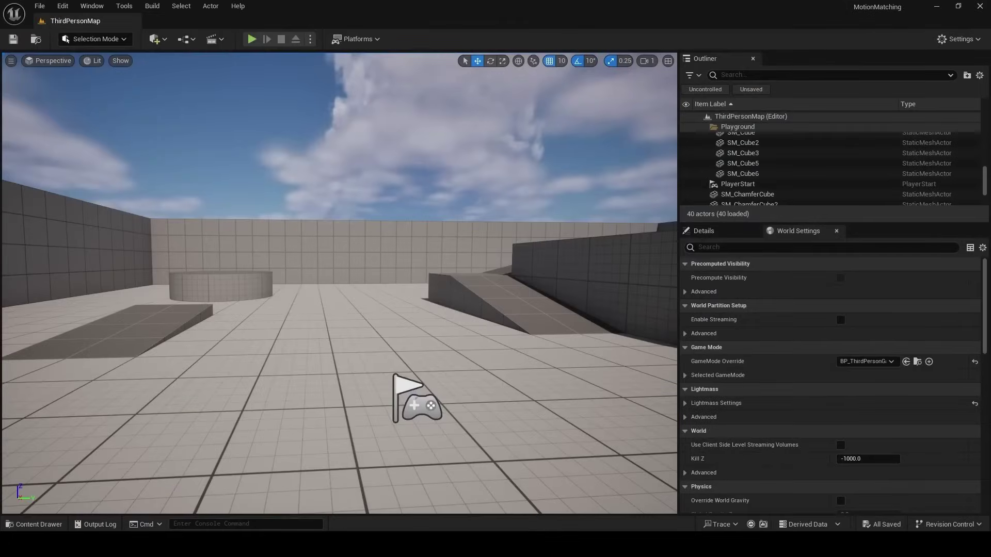
Create a Pose Search Normalization Set named PSNS_Mixamo in the MotionMatching folder
{"action": "left_click", "coordinate": [34, 525]}
{"action": "double_click", "coordinate": [292, 407]}
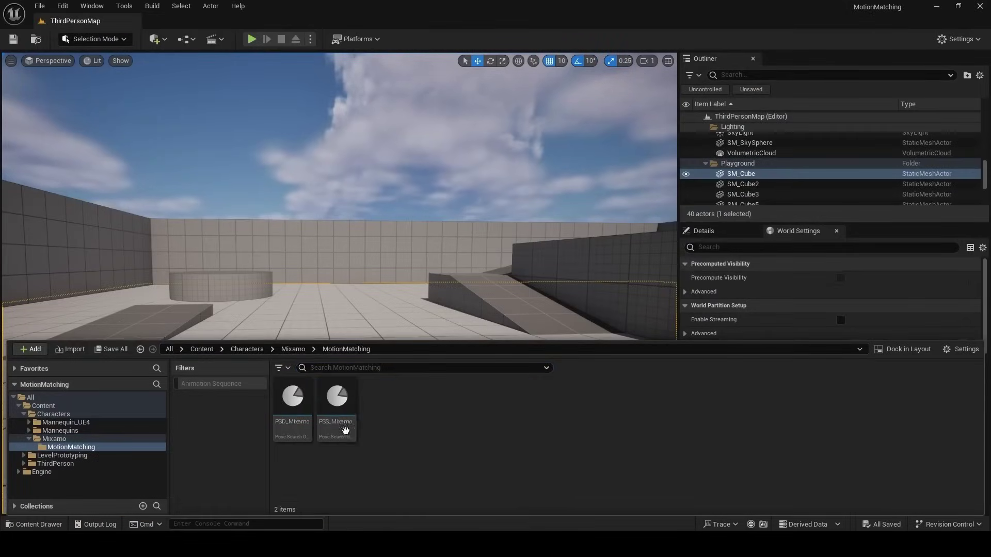
{"action": "right_click", "coordinate": [407, 400]}
{"action": "mouse_move", "coordinate": [466, 317]}
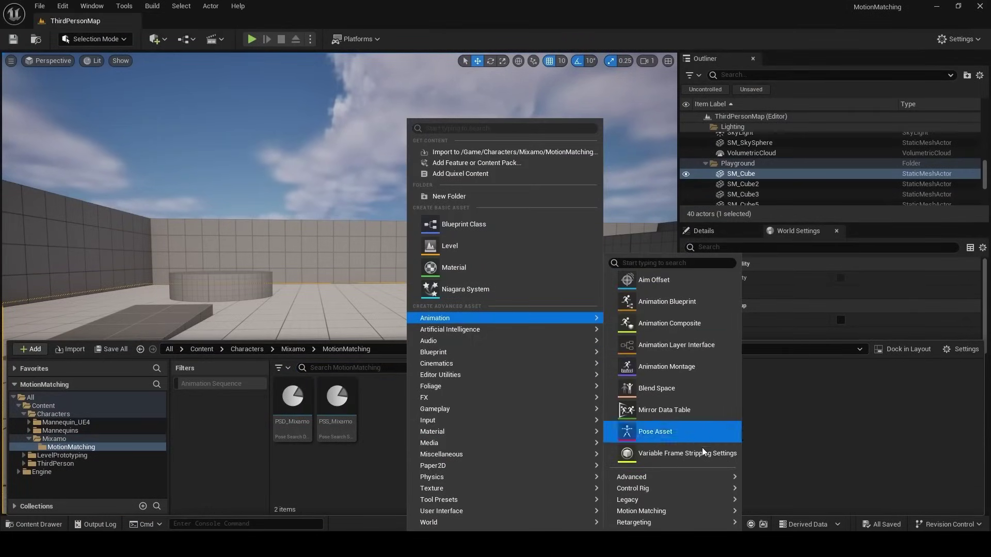
{"action": "mouse_move", "coordinate": [687, 513]}
{"action": "left_click", "coordinate": [799, 495]}
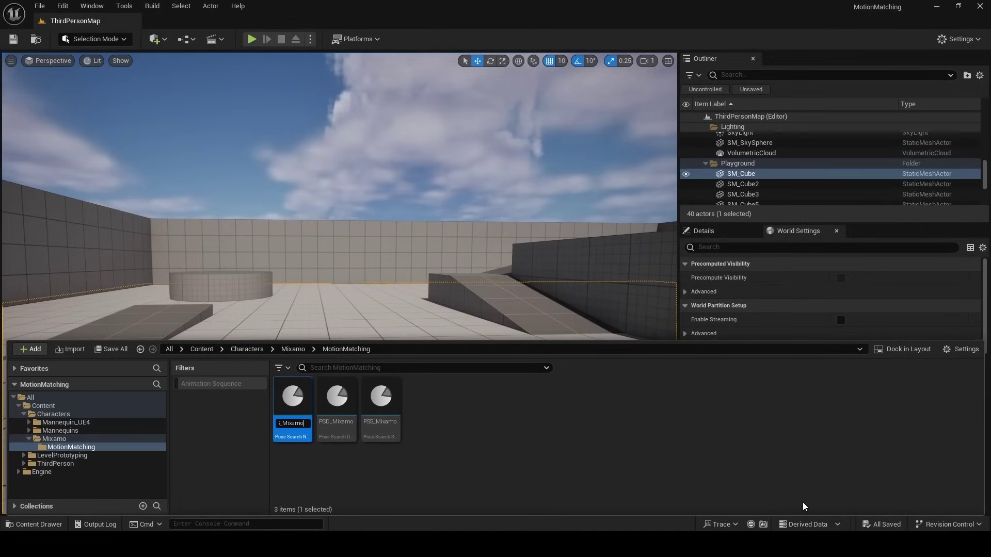
{"action": "key", "text": "Return"}
{"action": "left_click", "coordinate": [702, 496]}
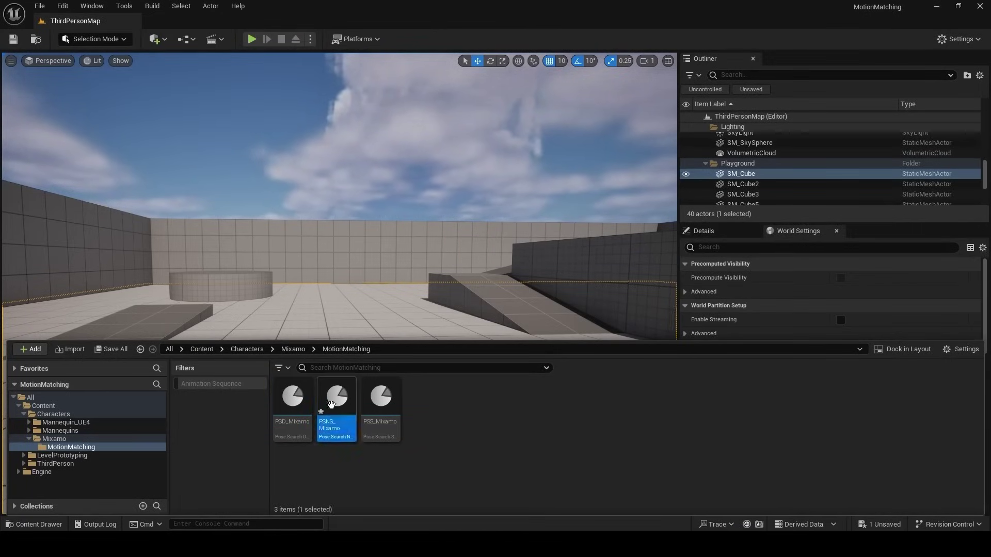
Open PSNS_Mixamo, add PSD_Mixamo to its Databases array, save it and close it
{"action": "double_click", "coordinate": [331, 404]}
{"action": "left_click", "coordinate": [472, 105]}
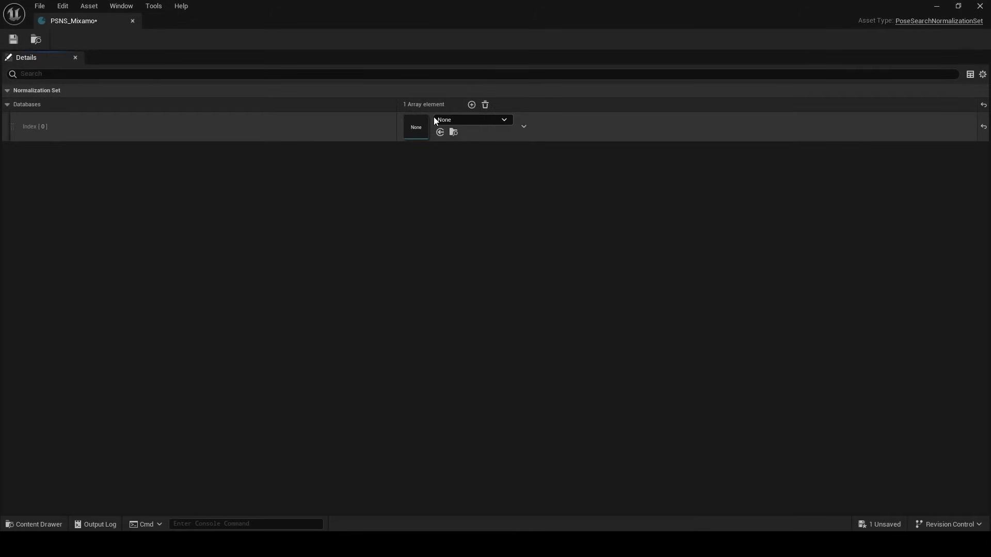
{"action": "left_click", "coordinate": [436, 119]}
{"action": "left_click", "coordinate": [481, 249]}
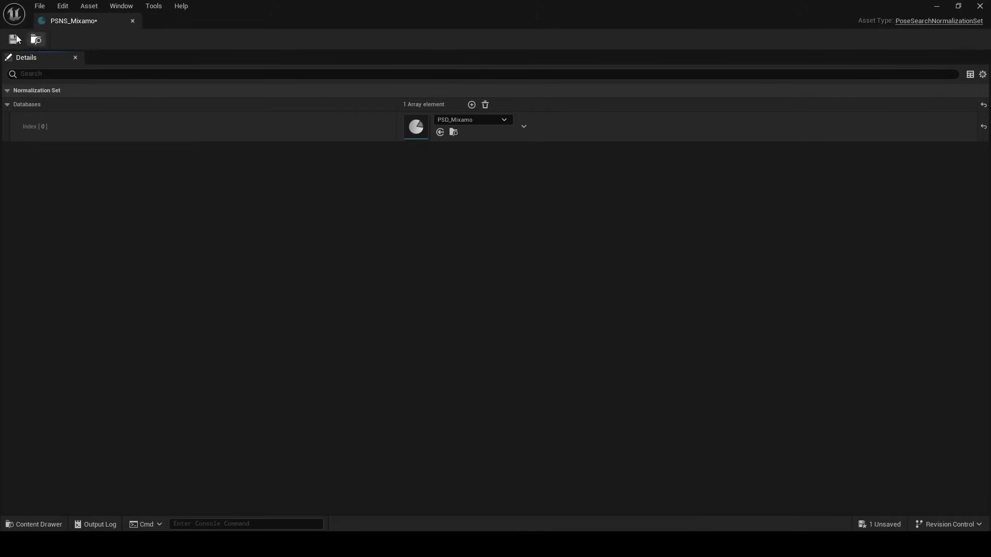
{"action": "left_click", "coordinate": [133, 21]}
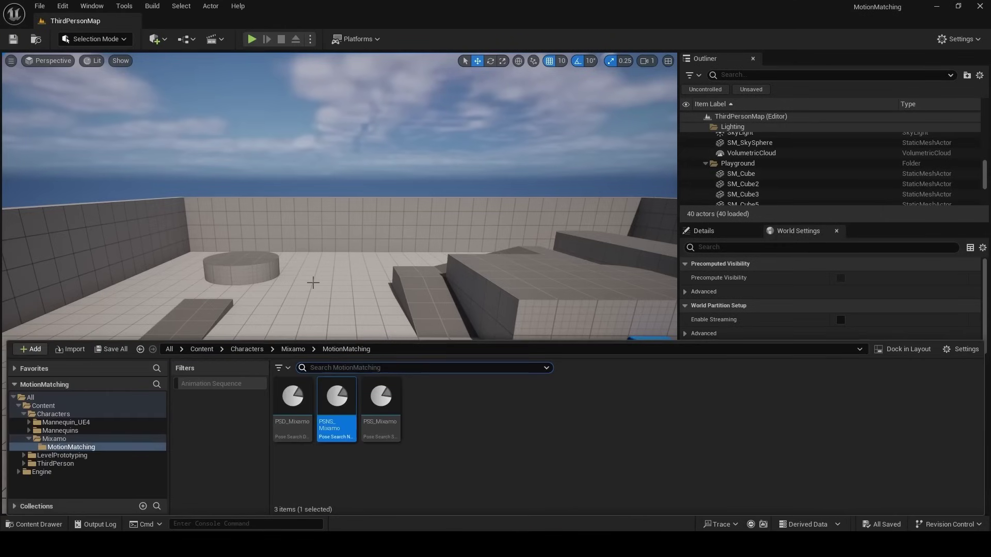
Create an Animation Blueprint named ABP_Mixamo in the Mixamo folder, based on Ch15_nonPBR_UE_Skeleton
{"action": "left_click", "coordinate": [54, 414]}
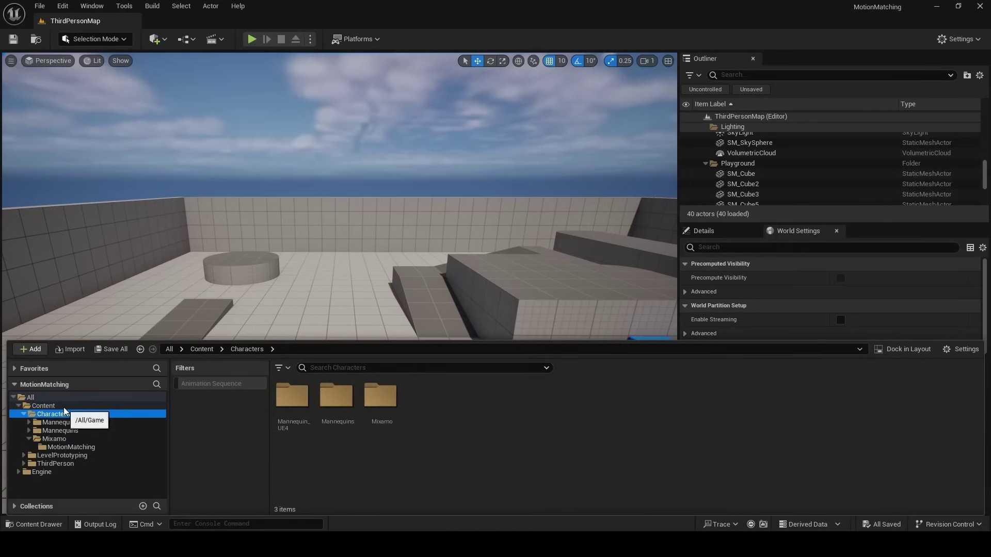
{"action": "double_click", "coordinate": [380, 397]}
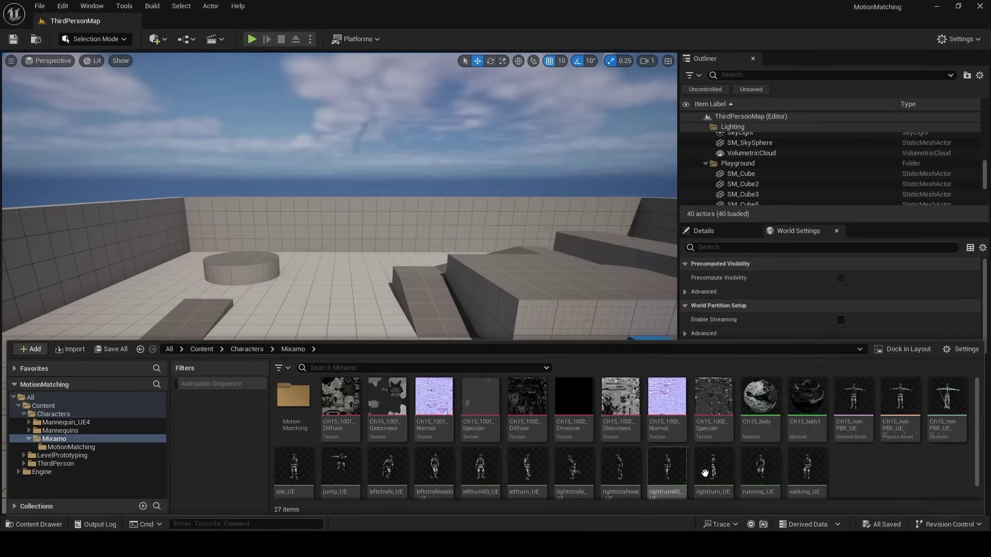
{"action": "right_click", "coordinate": [842, 466]}
{"action": "mouse_move", "coordinate": [875, 255]}
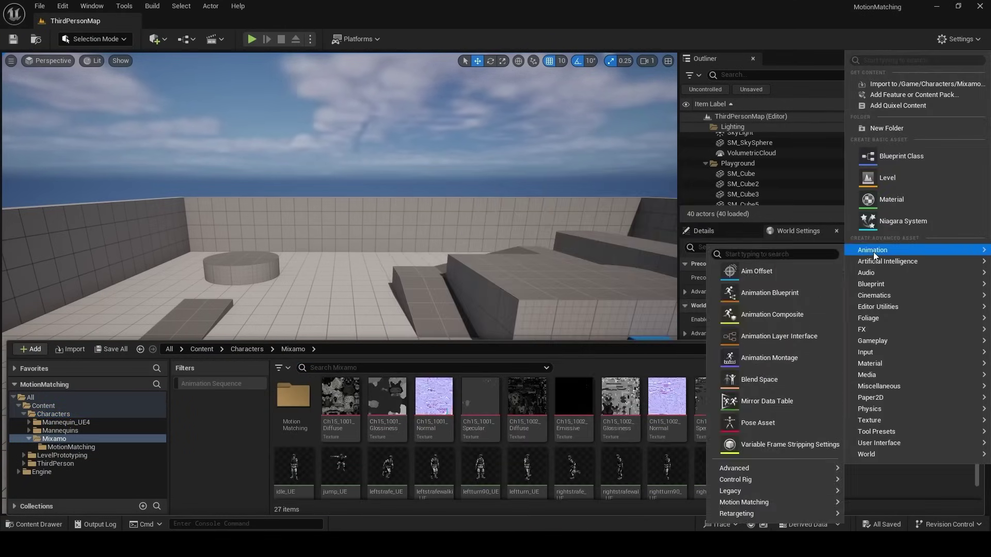
{"action": "left_click", "coordinate": [771, 293]}
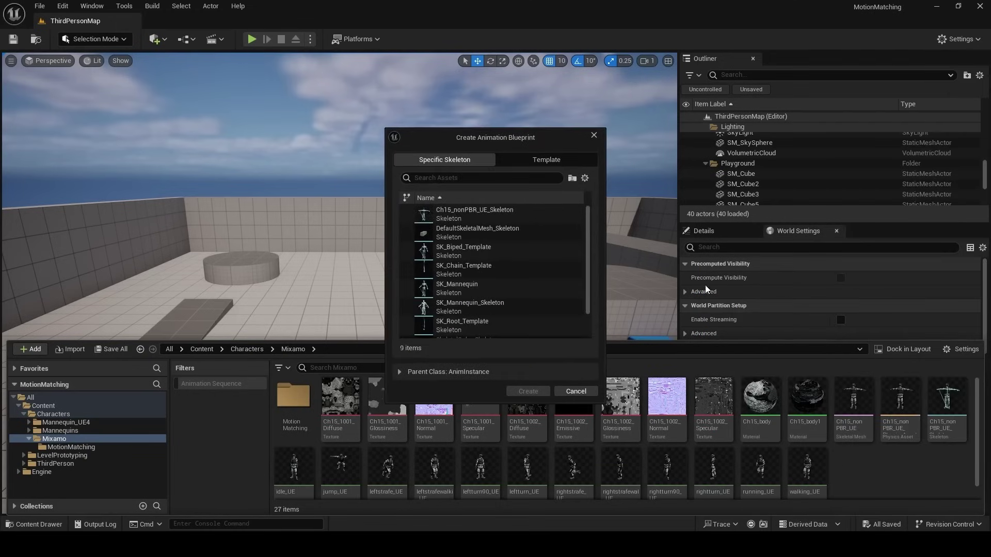
{"action": "left_click", "coordinate": [518, 219]}
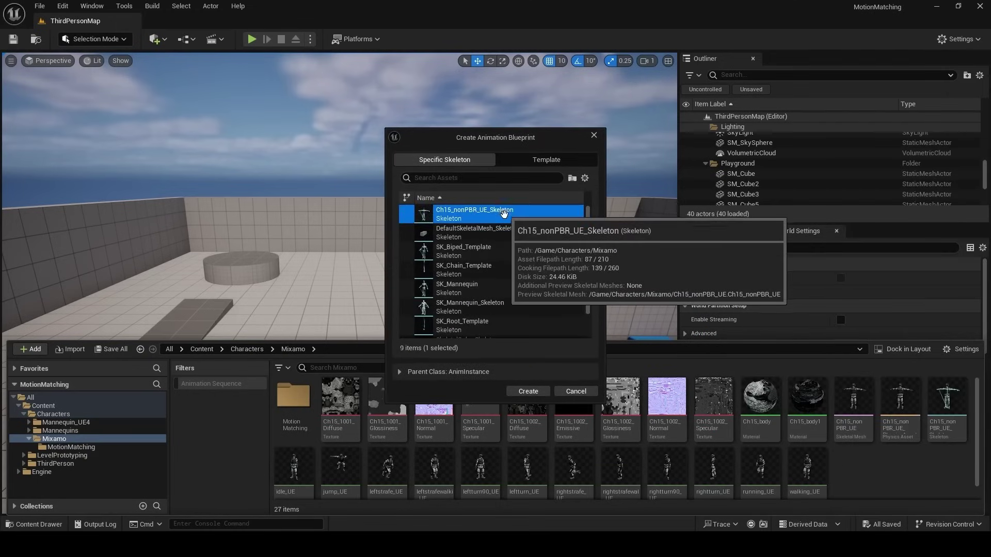
{"action": "left_click", "coordinate": [524, 392]}
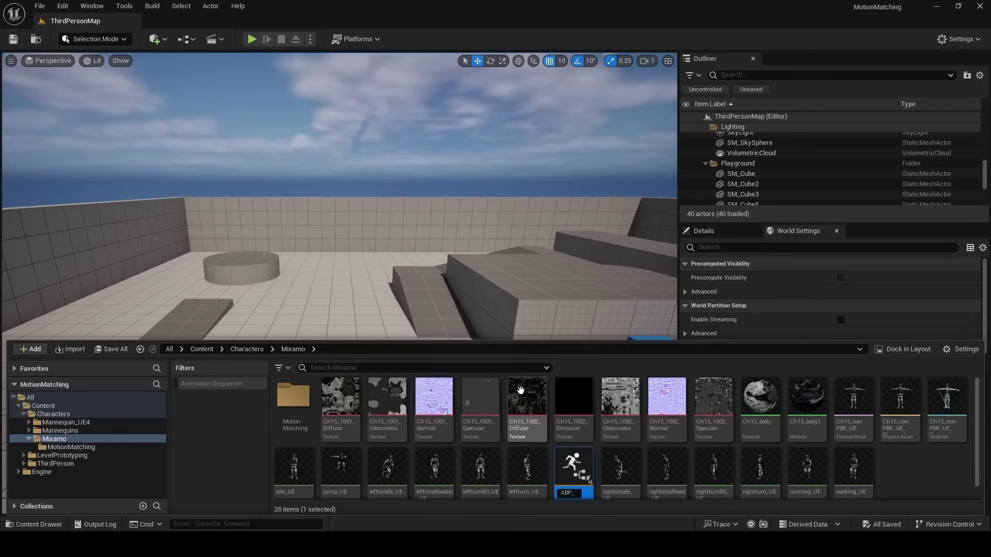
{"action": "key", "text": "Return"}
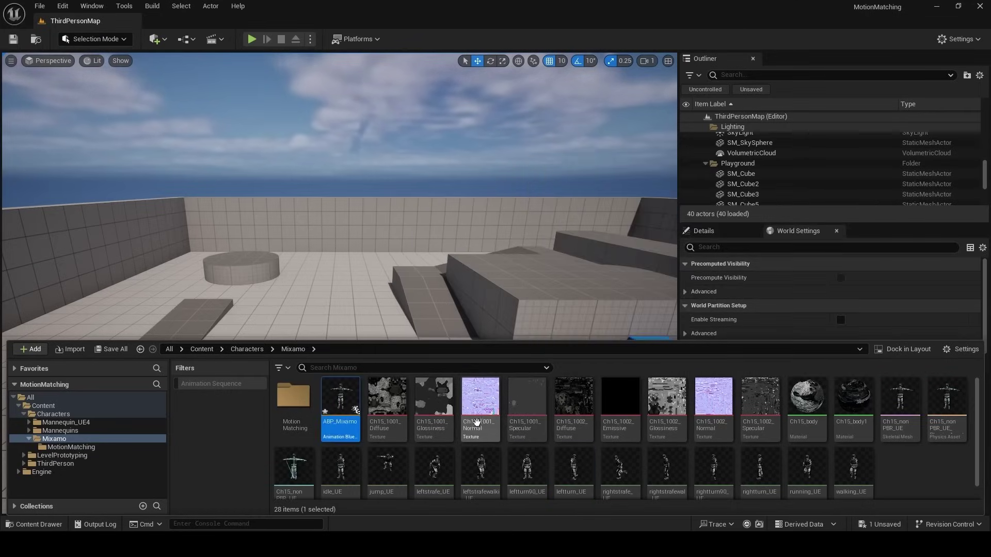
Open BP_MixamoChar from the Content folder and set its Mesh component's Anim Class to ABP_Mixamo
{"action": "left_click", "coordinate": [201, 349]}
{"action": "double_click", "coordinate": [420, 406]}
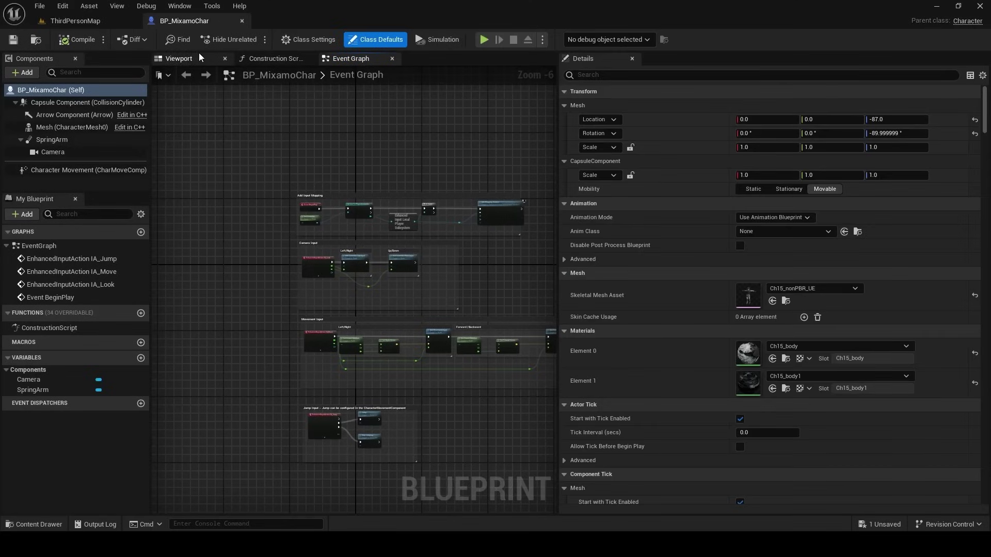
{"action": "left_click", "coordinate": [177, 60]}
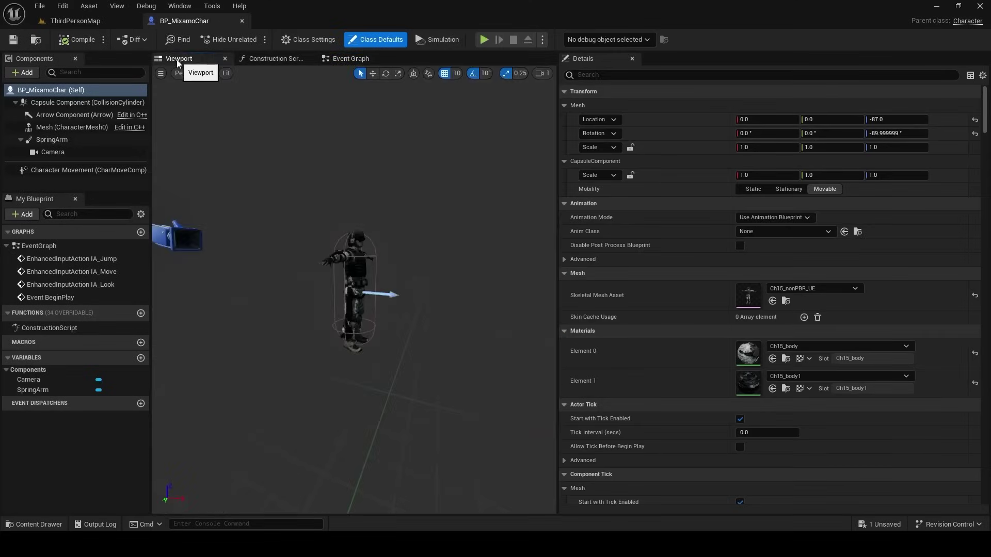
{"action": "left_click", "coordinate": [72, 127]}
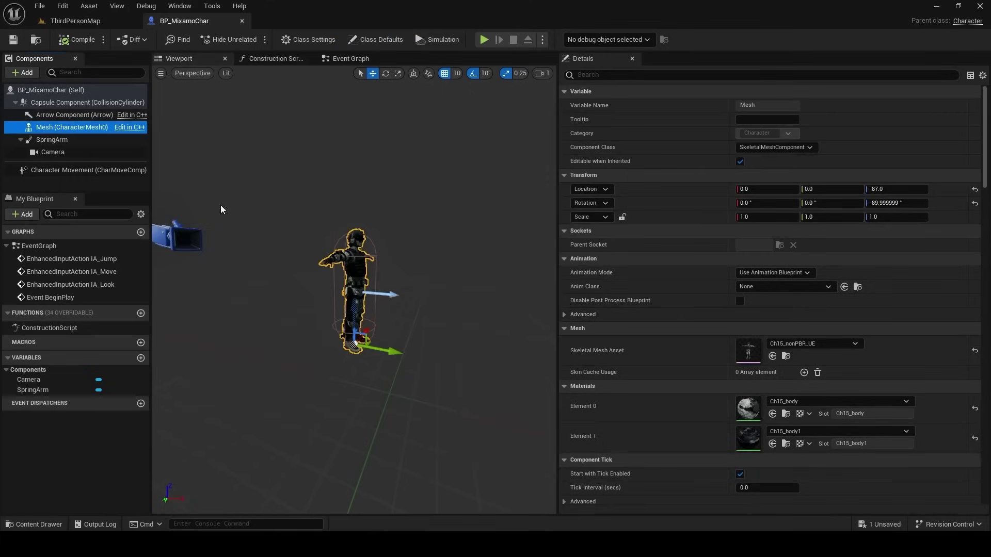
{"action": "left_click", "coordinate": [803, 287]}
{"action": "left_click", "coordinate": [777, 76]}
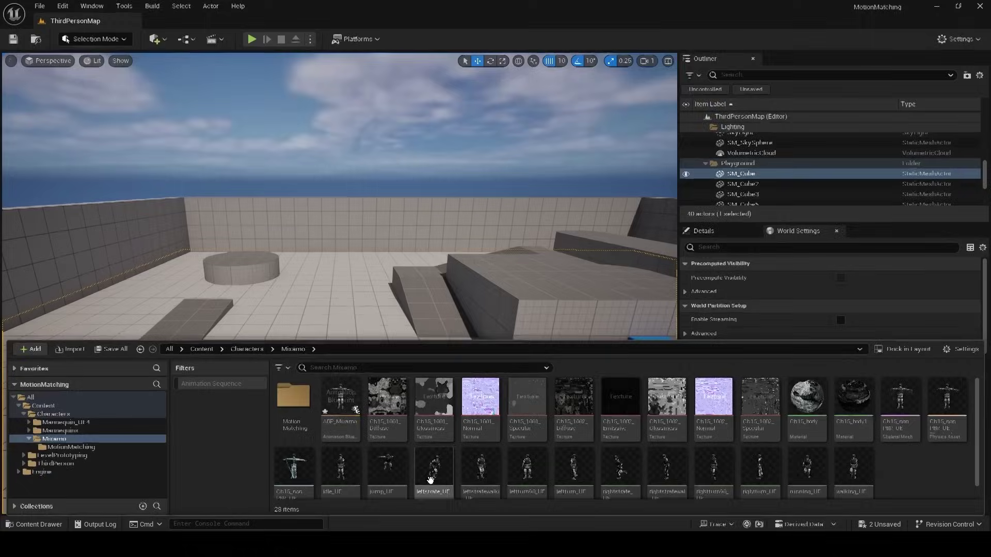
Open ABP_Mixamo's Event Graph and add a Cast To BP_MixamoChar node fed by the Try Get Pawn Owner return value
{"action": "double_click", "coordinate": [341, 405]}
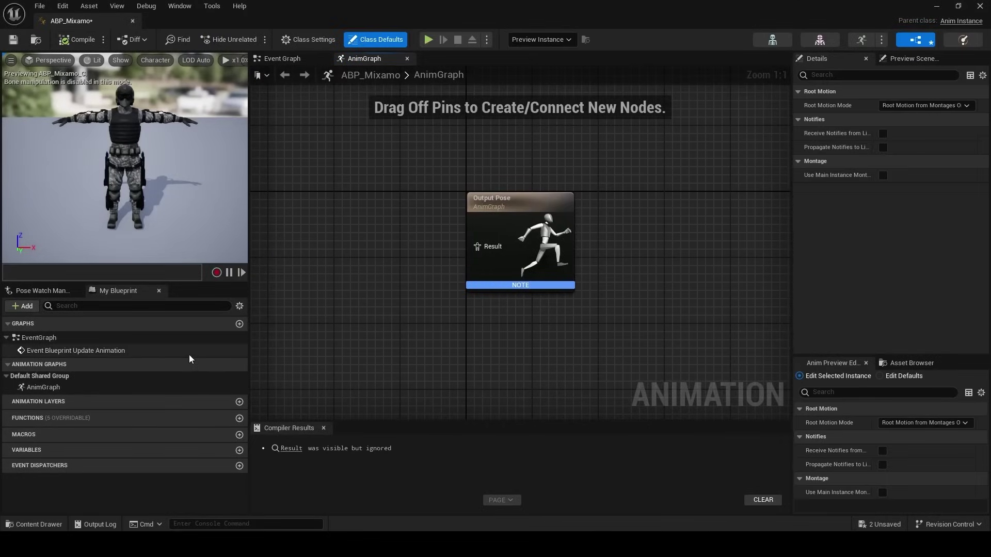
{"action": "double_click", "coordinate": [79, 340]}
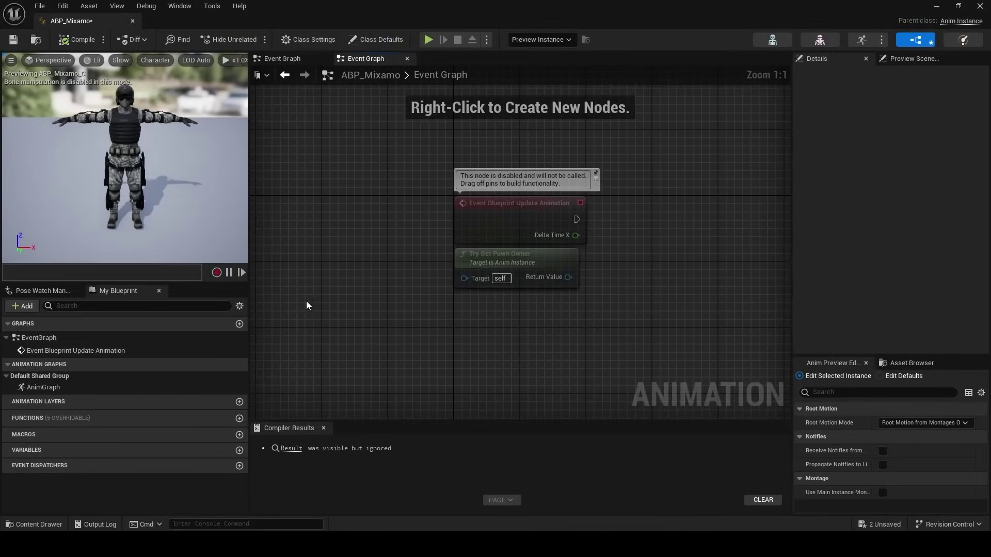
{"action": "right_click_drag", "start_coordinate": [438, 300], "coordinate": [314, 341]}
{"action": "left_click", "coordinate": [384, 325]}
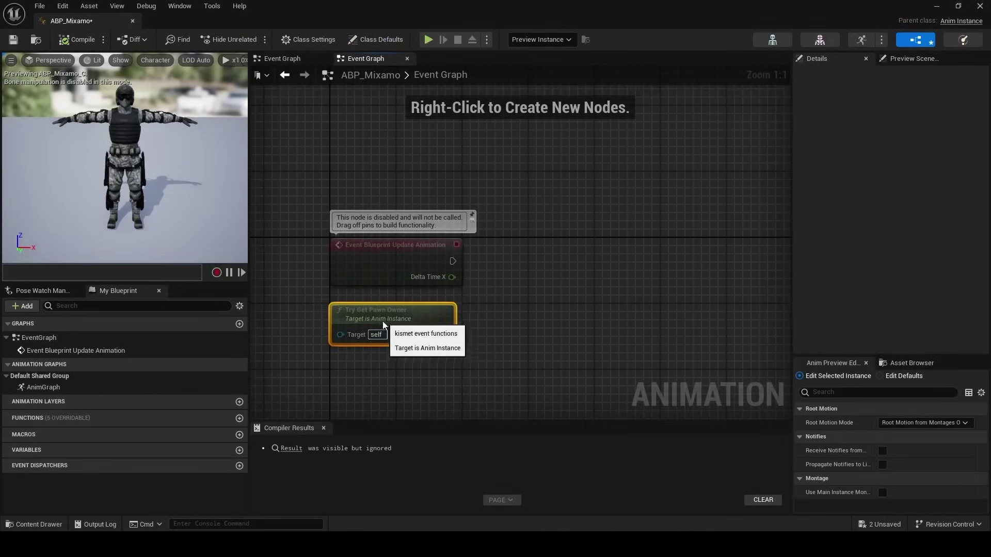
{"action": "left_click_drag", "start_coordinate": [443, 341], "coordinate": [502, 272]}
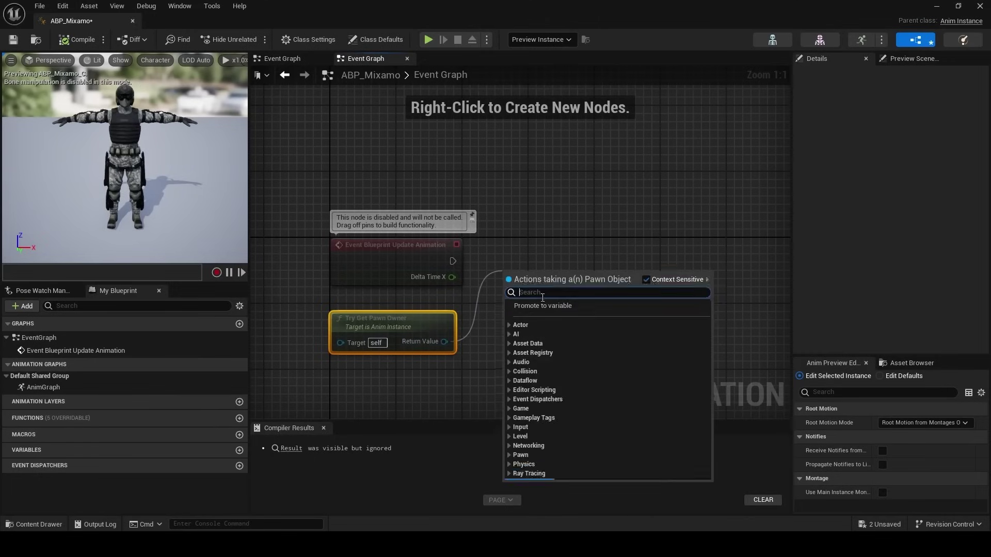
{"action": "type", "text": "cast to "}
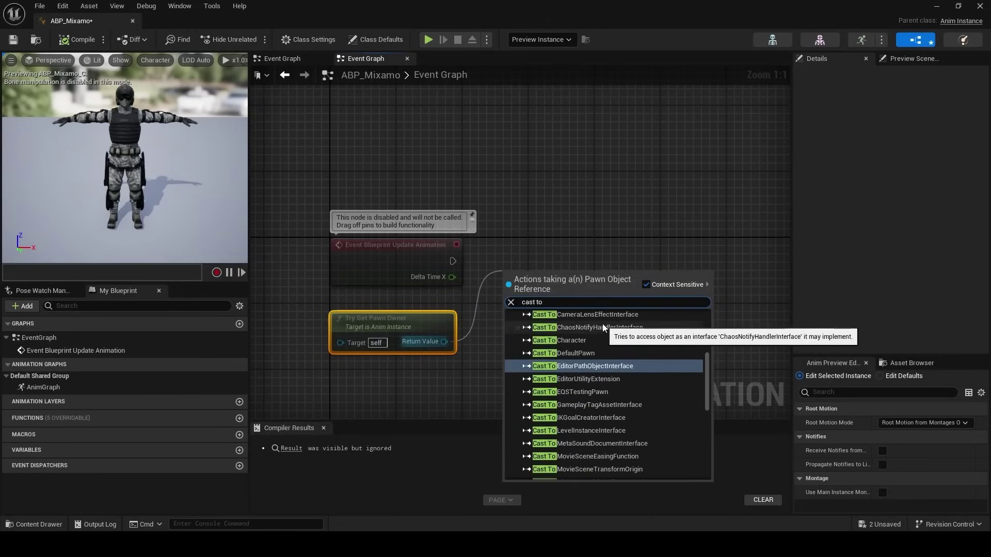
{"action": "type", "text": "bp"}
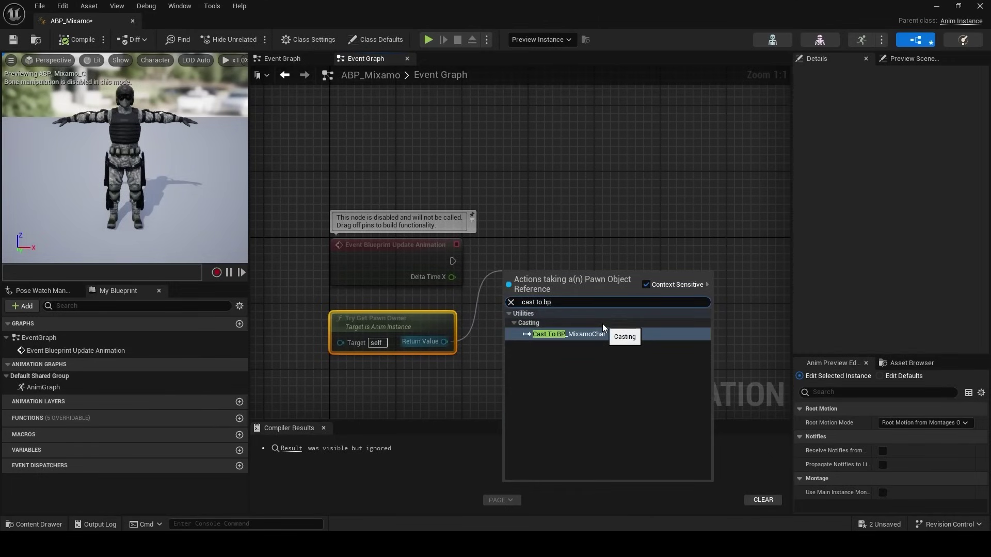
{"action": "left_click", "coordinate": [595, 337]}
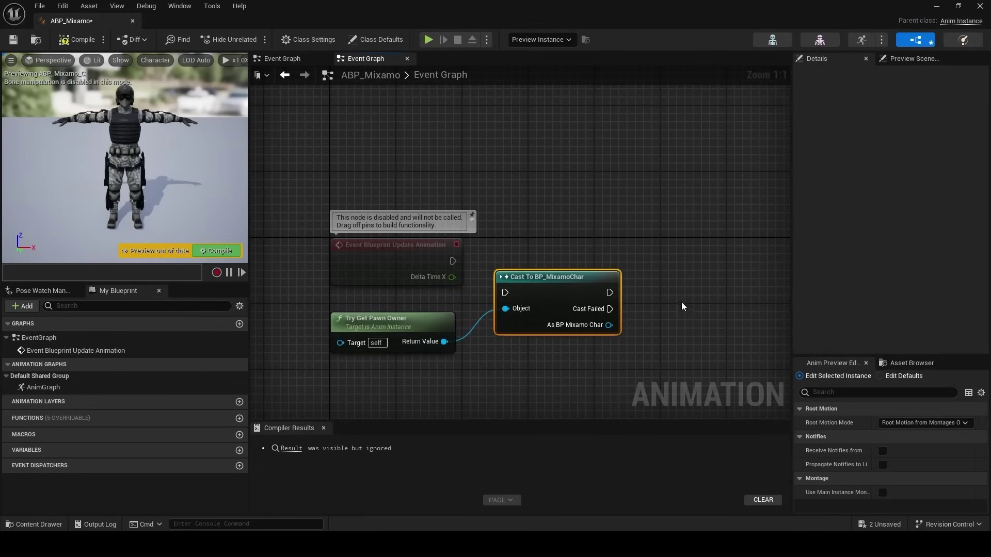
Check BP_MixamoChar in the Content folder, connect Event Blueprint Update Animation's execution to the cast node, and align the cast beside the event
{"action": "key", "text": "ctrl+space"}
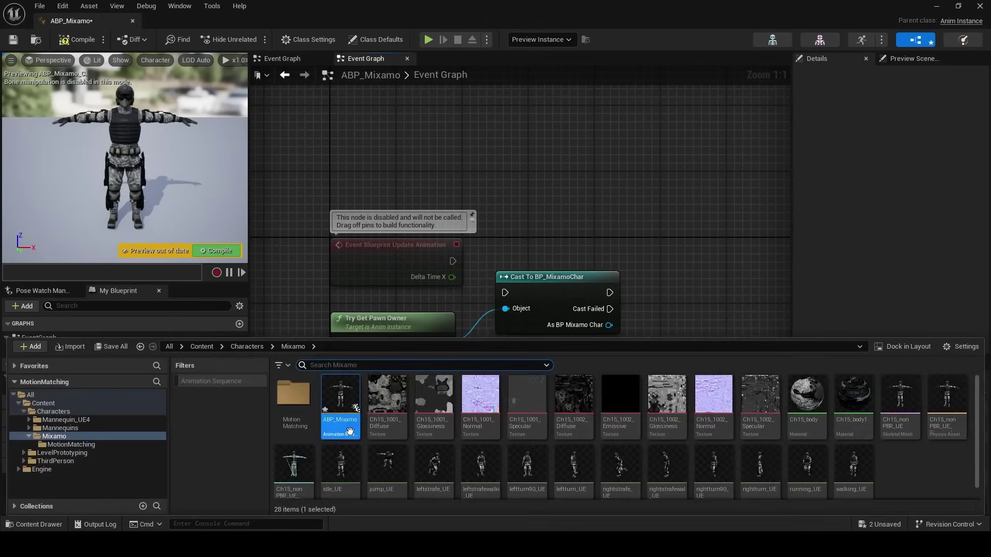
{"action": "left_click", "coordinate": [241, 347]}
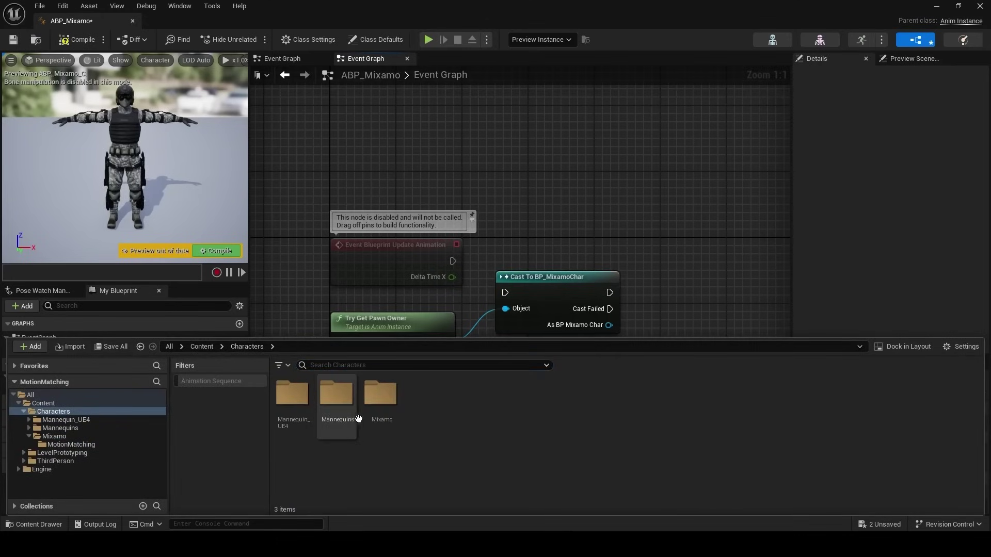
{"action": "left_click", "coordinate": [201, 347]}
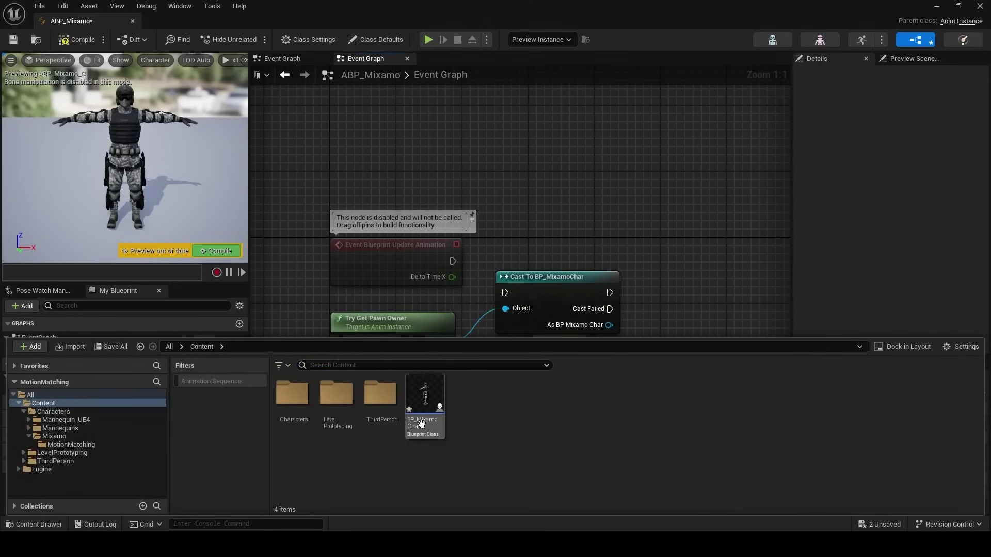
{"action": "left_click", "coordinate": [594, 187]}
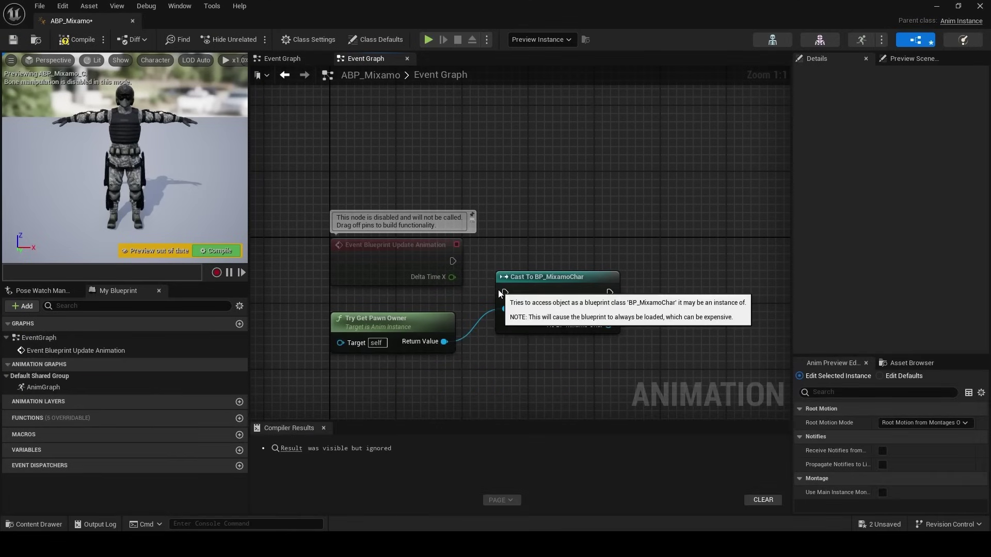
{"action": "left_click", "coordinate": [499, 292]}
{"action": "left_click_drag", "start_coordinate": [500, 292], "coordinate": [453, 261]}
{"action": "left_click_drag", "start_coordinate": [560, 302], "coordinate": [553, 271]}
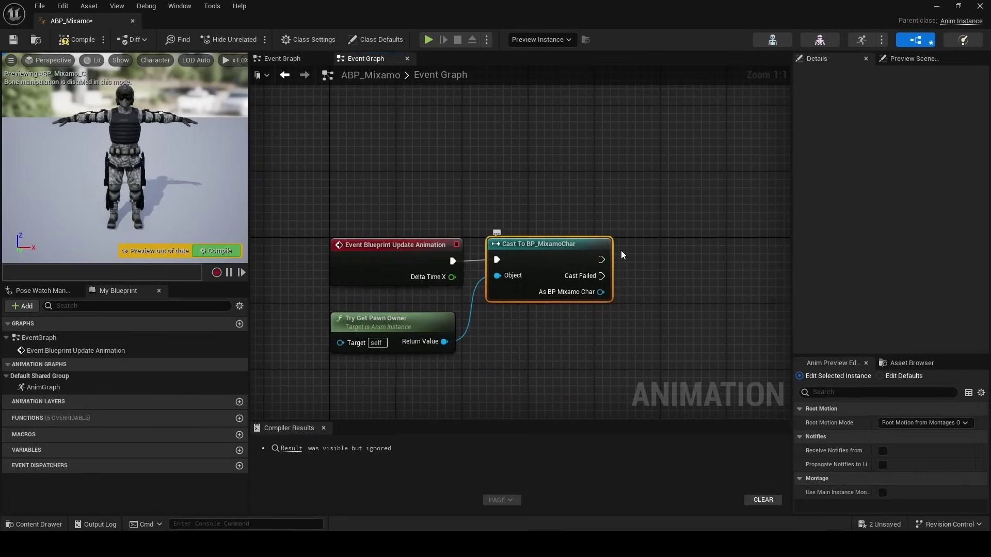
Dock the ABP_Mixamo editor alongside the BP_MixamoChar editor and switch to BP_MixamoChar
{"action": "right_click_drag", "start_coordinate": [667, 298], "coordinate": [494, 288]}
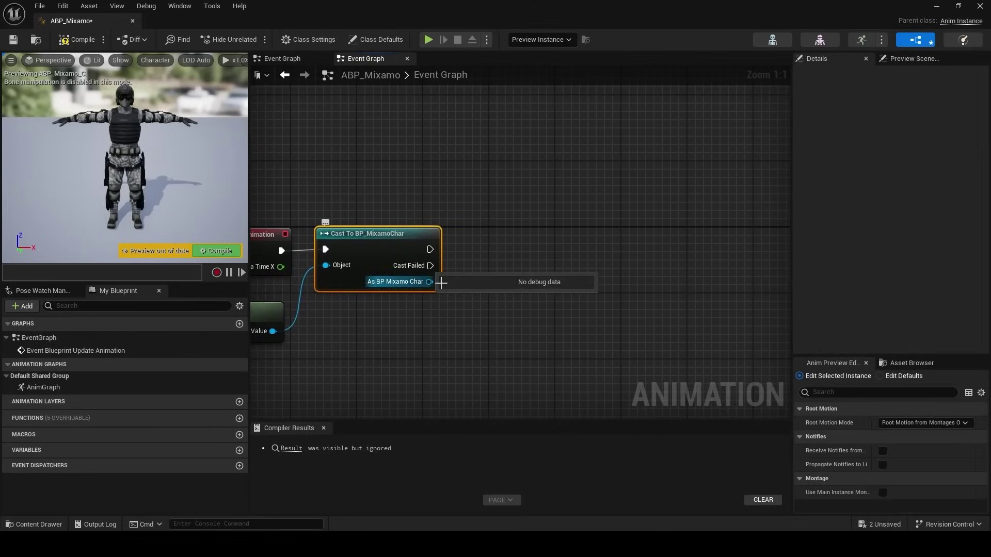
{"action": "key", "text": "ctrl+space"}
{"action": "left_click", "coordinate": [421, 413]}
{"action": "left_click", "coordinate": [461, 405]}
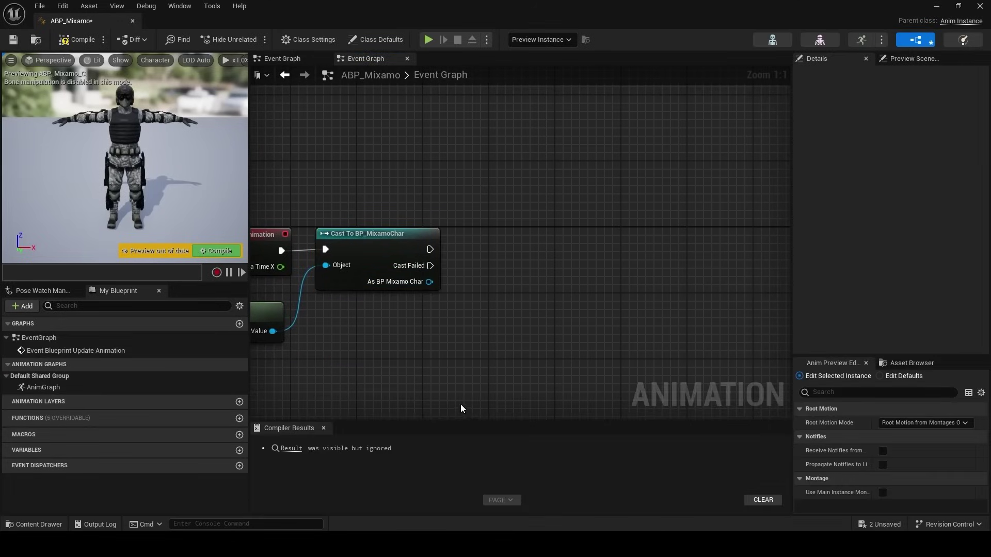
{"action": "left_click", "coordinate": [179, 5]}
{"action": "double_click", "coordinate": [397, 17]}
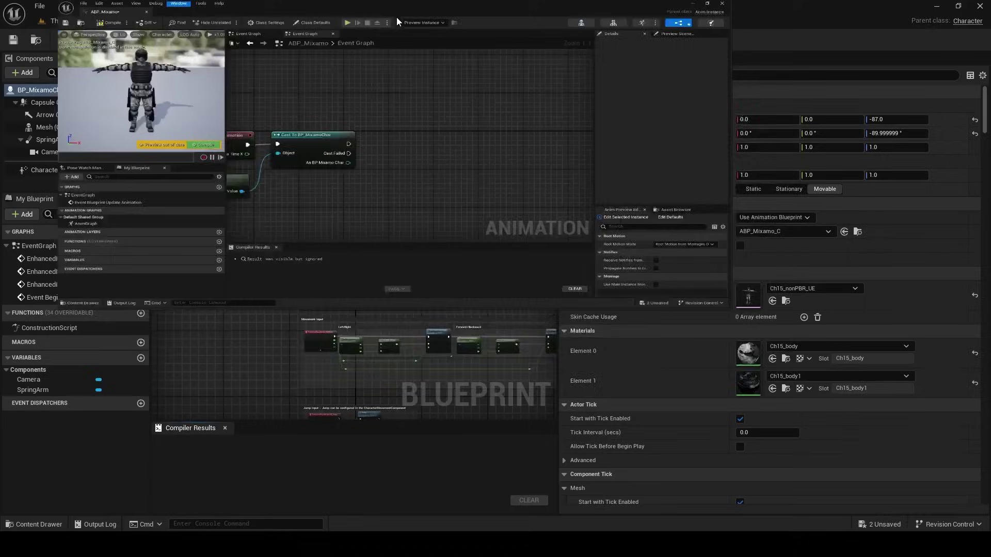
{"action": "left_click_drag", "start_coordinate": [271, 63], "coordinate": [283, 21]}
{"action": "left_click", "coordinate": [179, 22]}
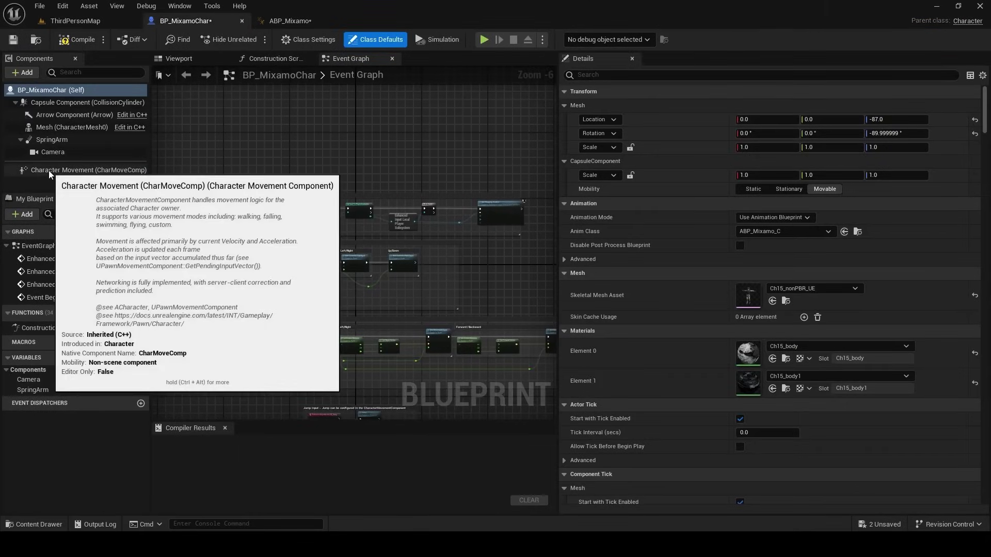
Add a CharacterTrajectory component to BP_MixamoChar, then compile and save the blueprint
{"action": "left_click", "coordinate": [23, 73]}
{"action": "type", "text": "tr"}
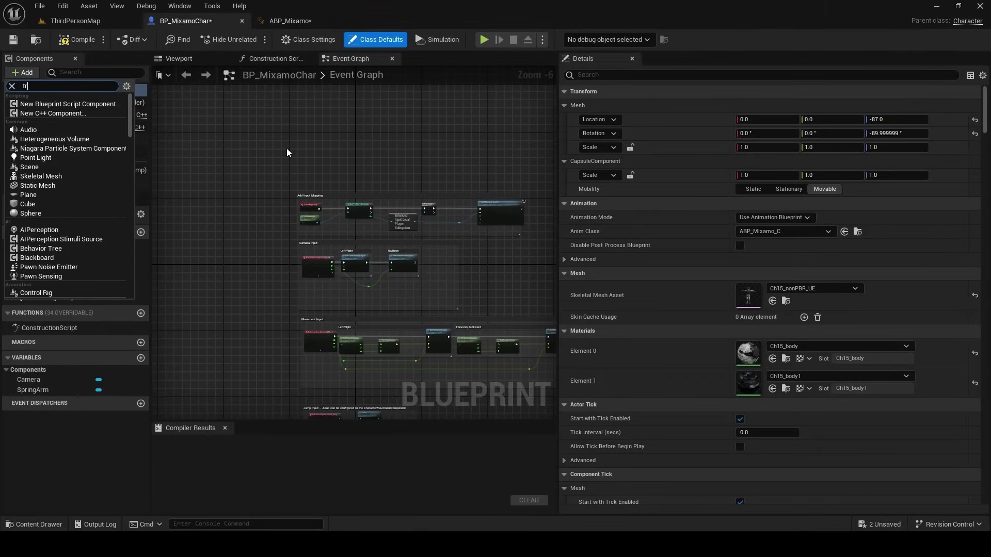
{"action": "type", "text": "a"}
{"action": "left_click", "coordinate": [58, 107]}
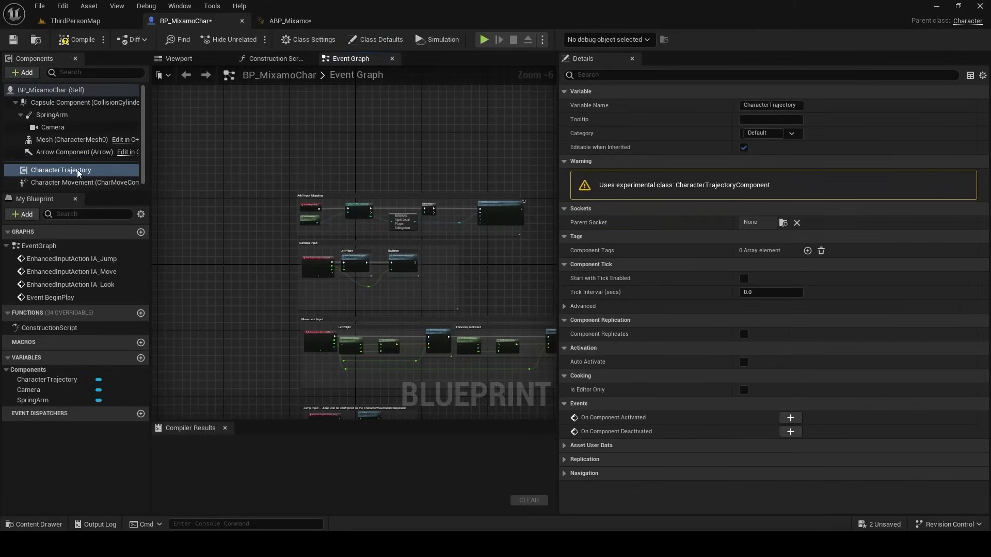
{"action": "left_click", "coordinate": [65, 39]}
In ABP_Mixamo's Event Graph, add a Get Character Trajectory node from the cast's As BP Mixamo Char output and place it above the cast
{"action": "left_click", "coordinate": [290, 20]}
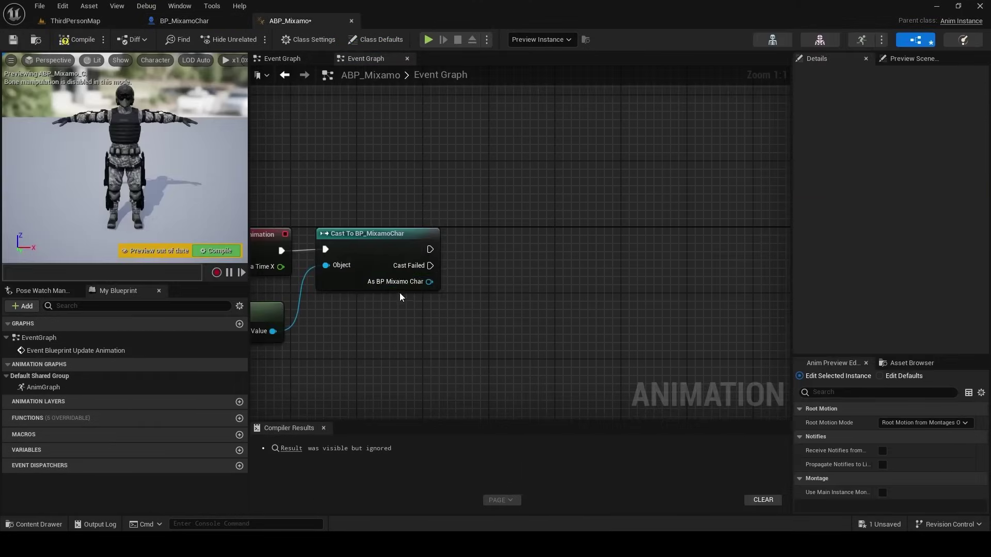
{"action": "left_click", "coordinate": [190, 23]}
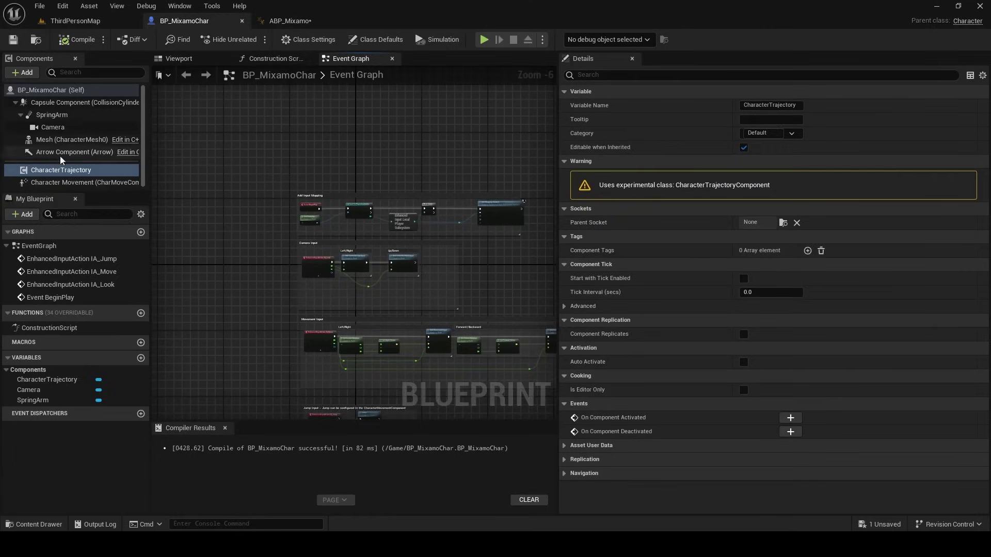
{"action": "left_click", "coordinate": [304, 23]}
{"action": "left_click_drag", "start_coordinate": [429, 282], "coordinate": [563, 234]}
{"action": "type", "text": "get traj"}
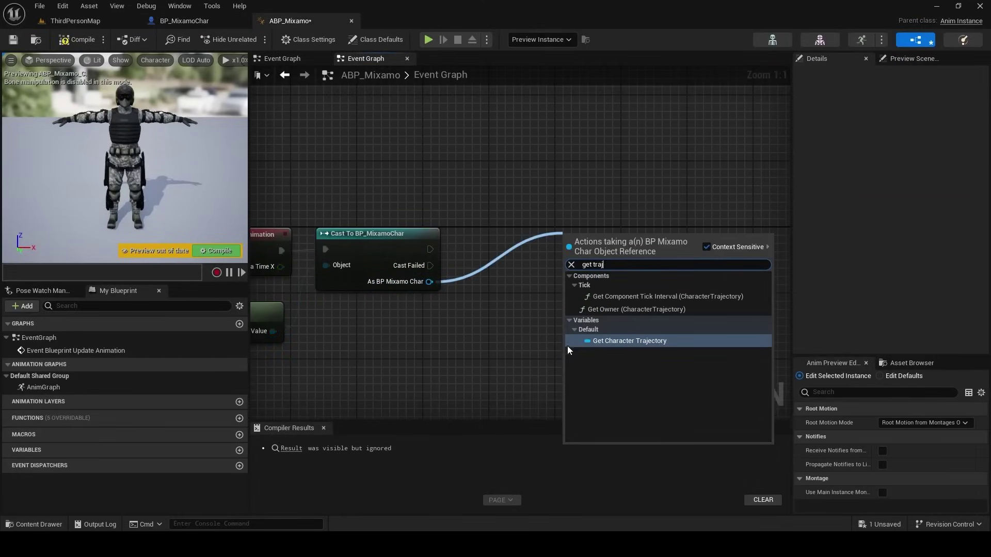
{"action": "left_click", "coordinate": [568, 346]}
{"action": "left_click_drag", "start_coordinate": [602, 237], "coordinate": [576, 195]}
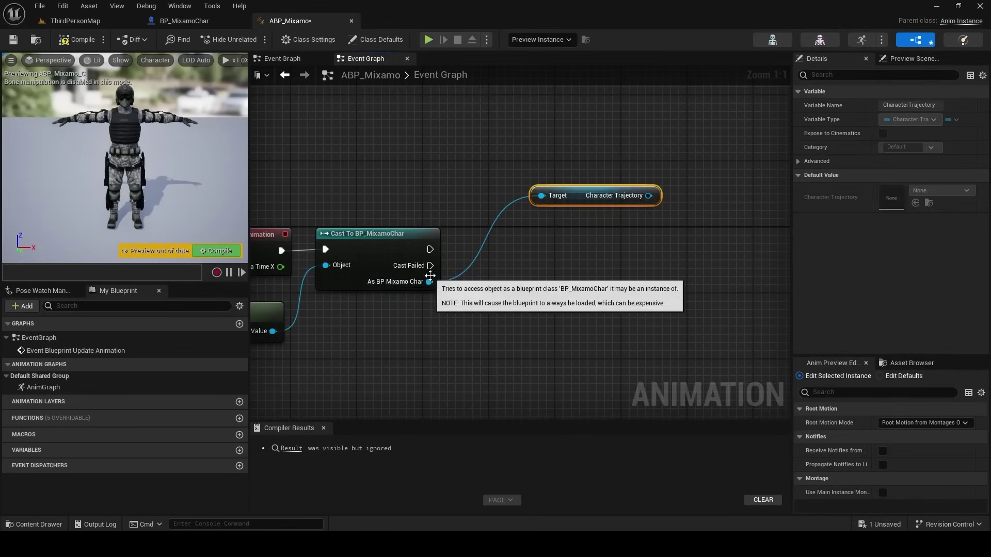
Add a Get Character Movement node from the cast's As BP Mixamo Char output, below the Character Trajectory node
{"action": "left_click_drag", "start_coordinate": [434, 282], "coordinate": [545, 281]}
{"action": "type", "text": "get movemen"}
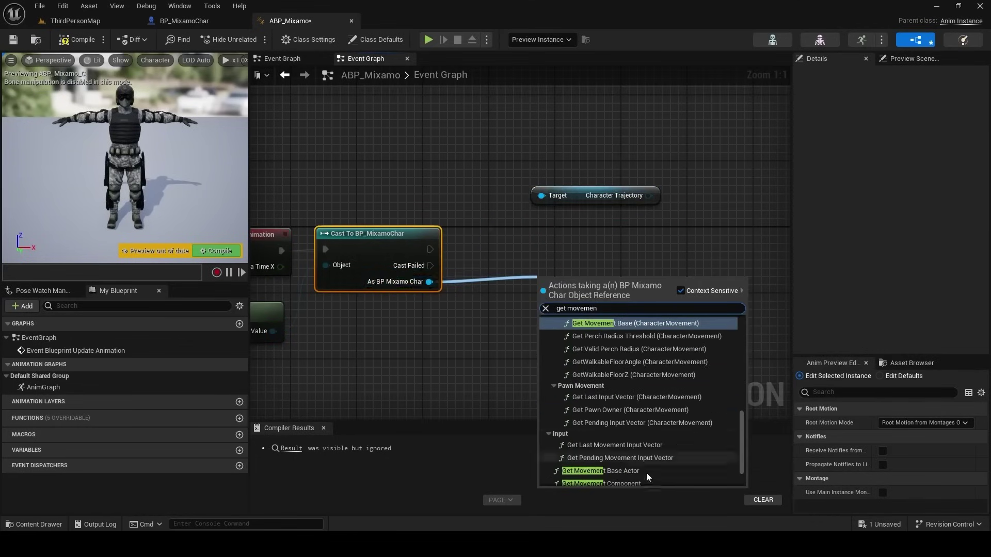
{"action": "scroll", "coordinate": [646, 473], "scroll_direction": "down", "scroll_amount": 3}
{"action": "left_click", "coordinate": [611, 475]}
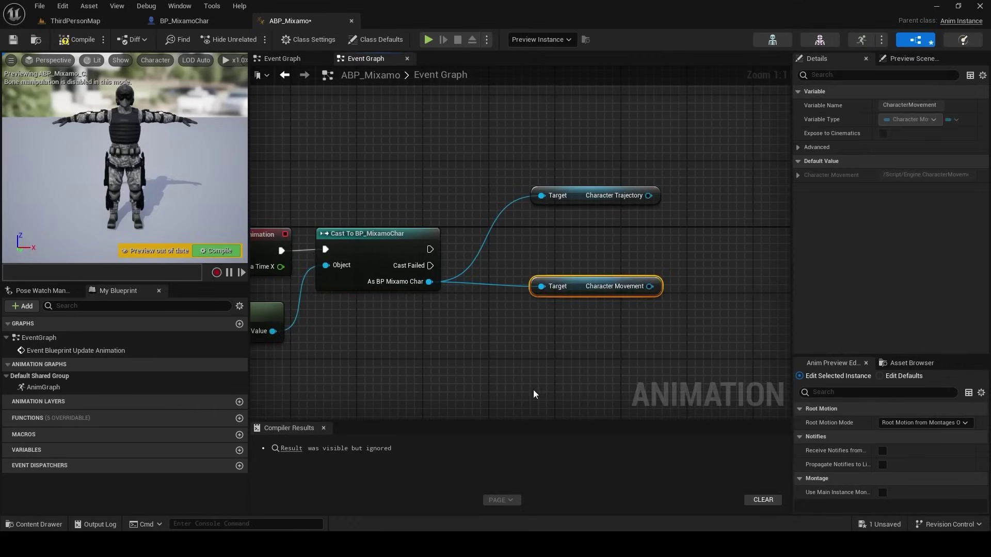
Promote the outputs of the Character Trajectory and Character Movement nodes to variables with connected SET nodes
{"action": "right_click_drag", "start_coordinate": [565, 314], "coordinate": [392, 331]}
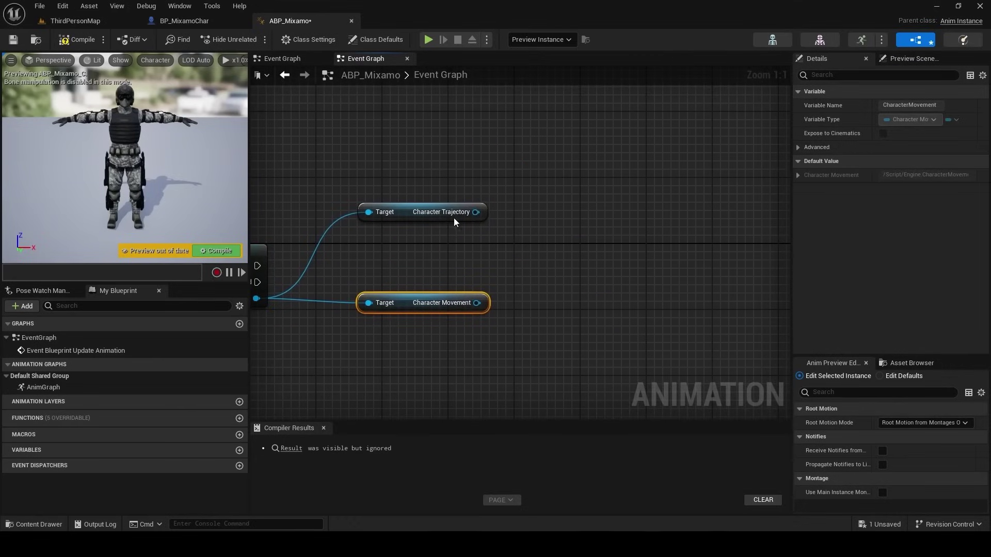
{"action": "right_click", "coordinate": [456, 215]}
{"action": "left_click", "coordinate": [511, 245]}
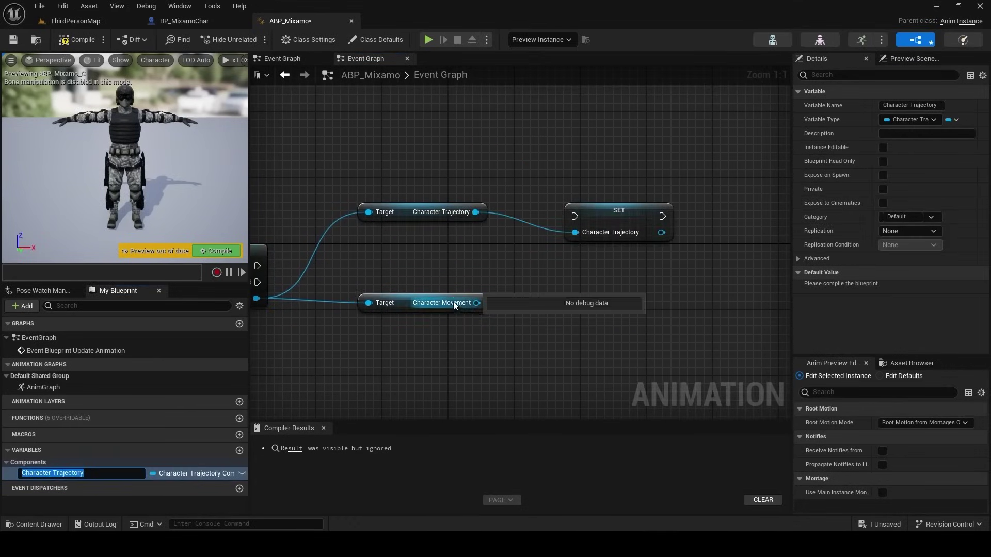
{"action": "right_click", "coordinate": [476, 304]}
{"action": "left_click", "coordinate": [514, 337]}
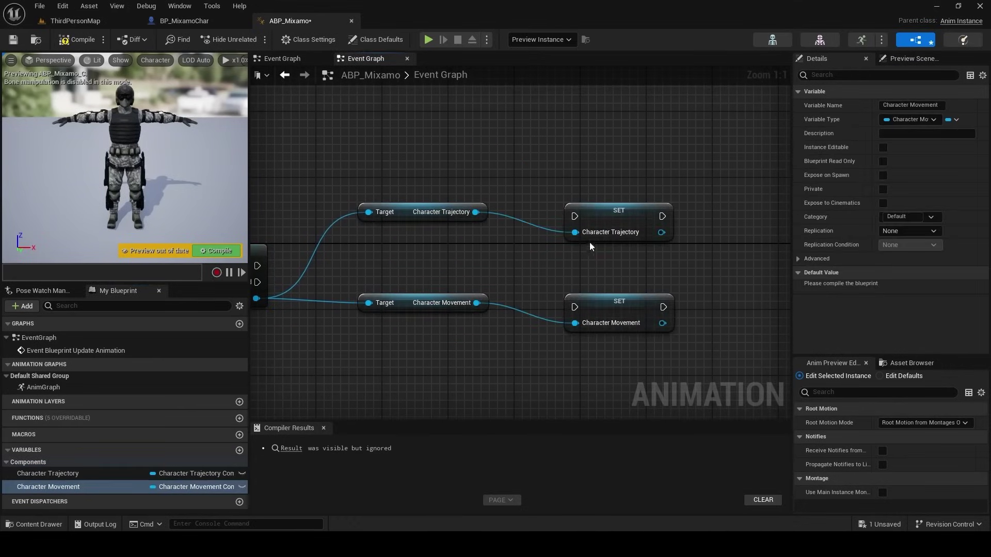
Chain the cast's execution output through the Character Trajectory and Character Movement SET nodes, align them, then compile and save the blueprint
{"action": "left_click_drag", "start_coordinate": [606, 209], "coordinate": [567, 241]}
{"action": "right_click_drag", "start_coordinate": [251, 269], "coordinate": [325, 257]}
{"action": "left_click_drag", "start_coordinate": [331, 252], "coordinate": [629, 238]}
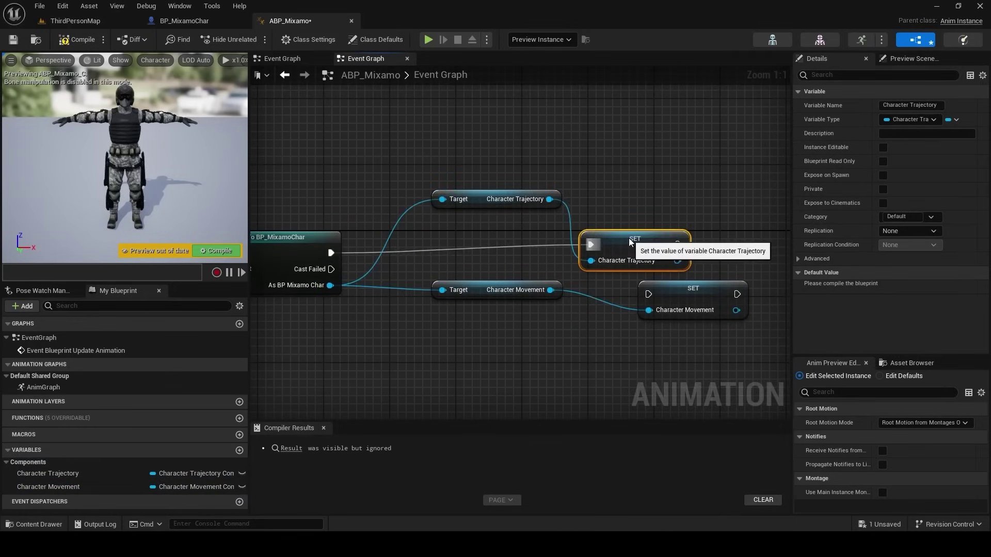
{"action": "right_click_drag", "start_coordinate": [676, 216], "coordinate": [550, 209]}
{"action": "left_click_drag", "start_coordinate": [568, 299], "coordinate": [544, 246]}
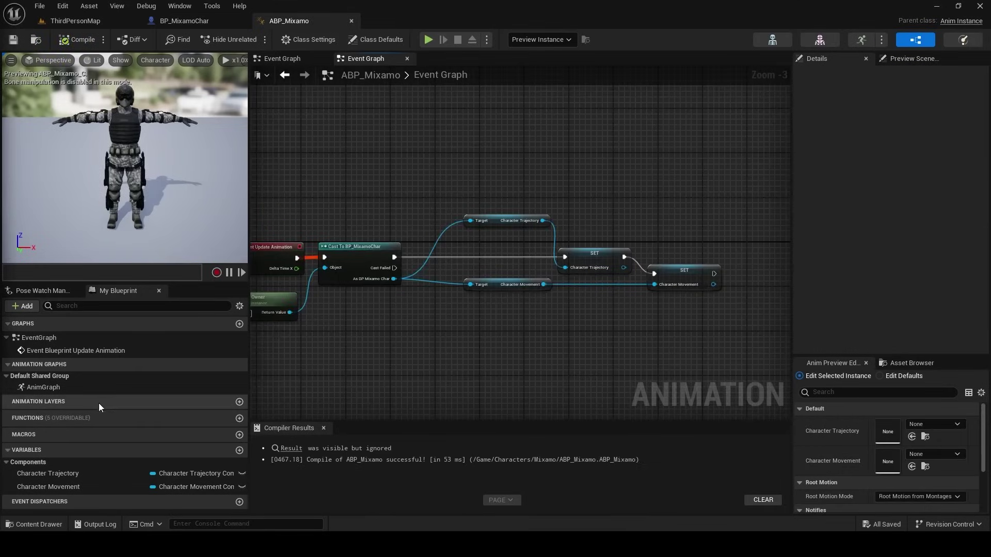
Open the AnimGraph and add a Motion Matching node before the Output Pose
{"action": "double_click", "coordinate": [52, 387]}
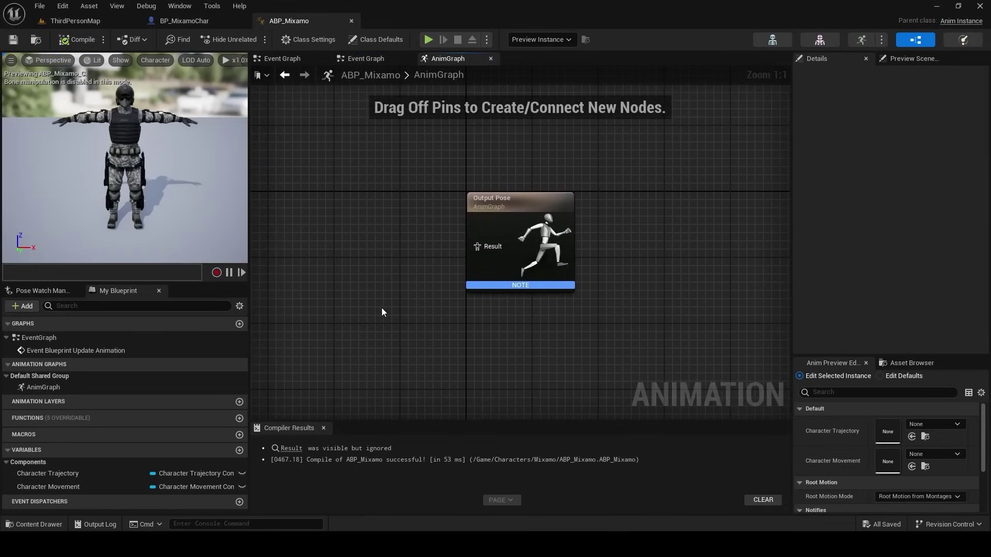
{"action": "right_click_drag", "start_coordinate": [382, 307], "coordinate": [605, 290]}
{"action": "scroll", "coordinate": [571, 320], "scroll_direction": "down", "scroll_amount": 2}
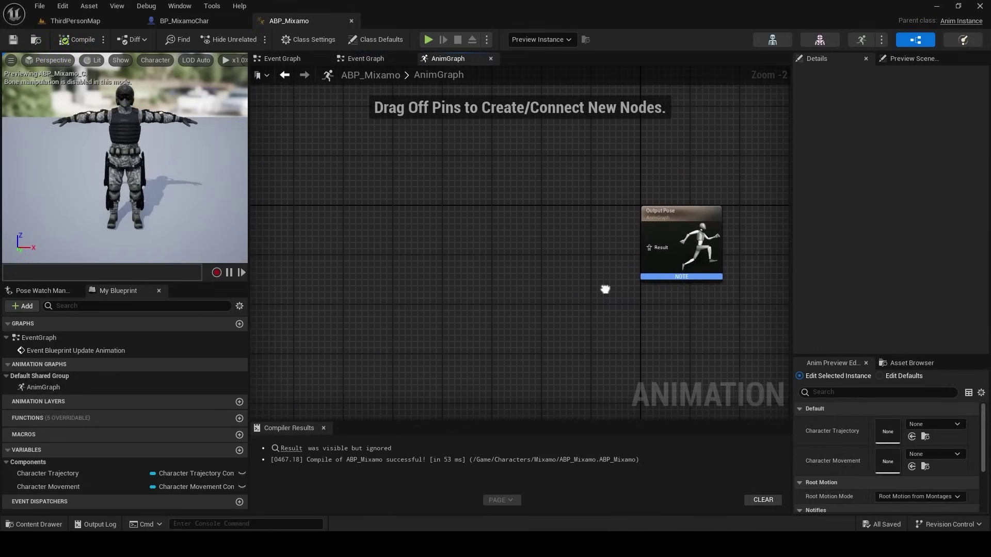
{"action": "right_click", "coordinate": [359, 248]}
{"action": "type", "text": "motion matchi"}
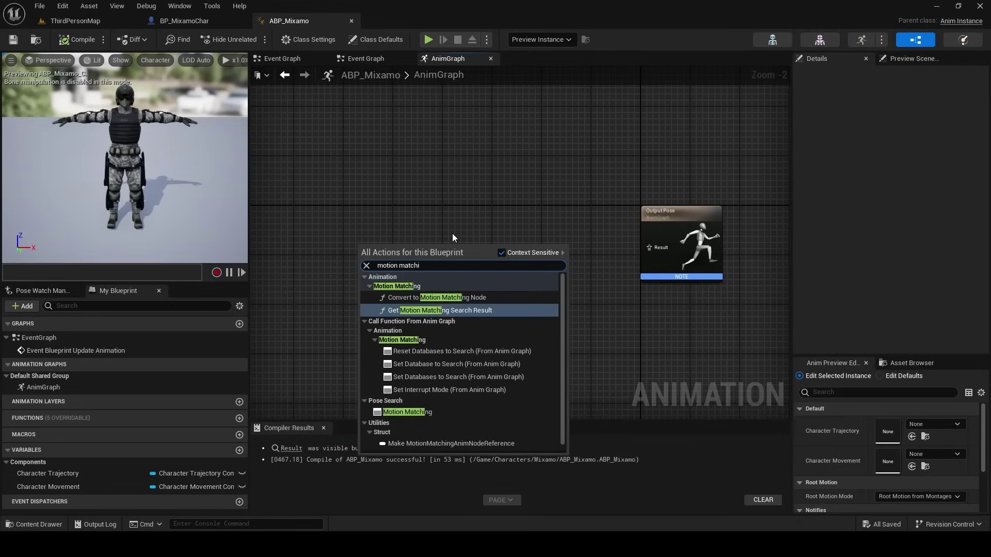
{"action": "left_click", "coordinate": [419, 412]}
{"action": "scroll", "coordinate": [413, 338], "scroll_direction": "up", "scroll_amount": 2}
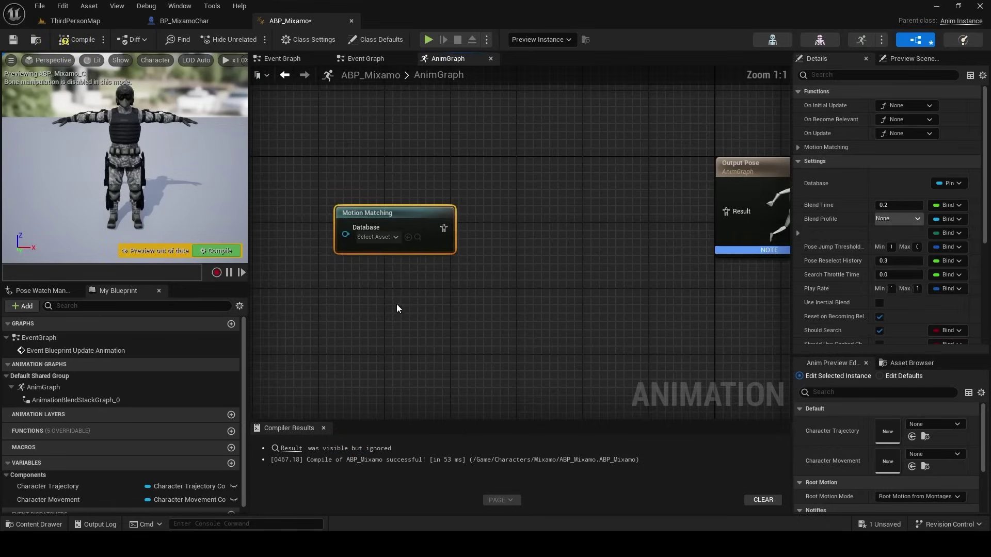
Assign PSD_Mixamo as the Motion Matching node's database and move the node slightly lower in the graph
{"action": "left_click", "coordinate": [378, 237]}
{"action": "left_click", "coordinate": [425, 306]}
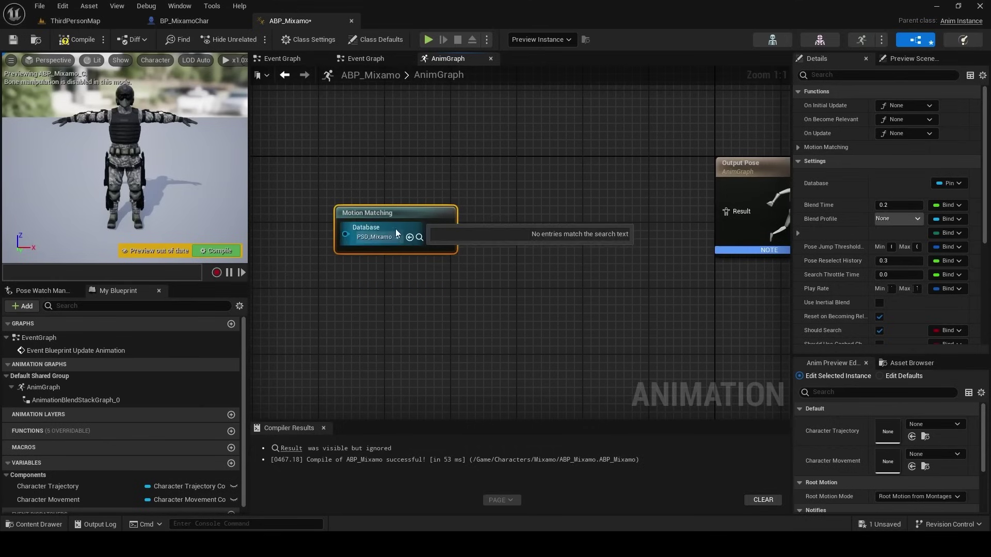
{"action": "left_click_drag", "start_coordinate": [400, 255], "coordinate": [367, 299]}
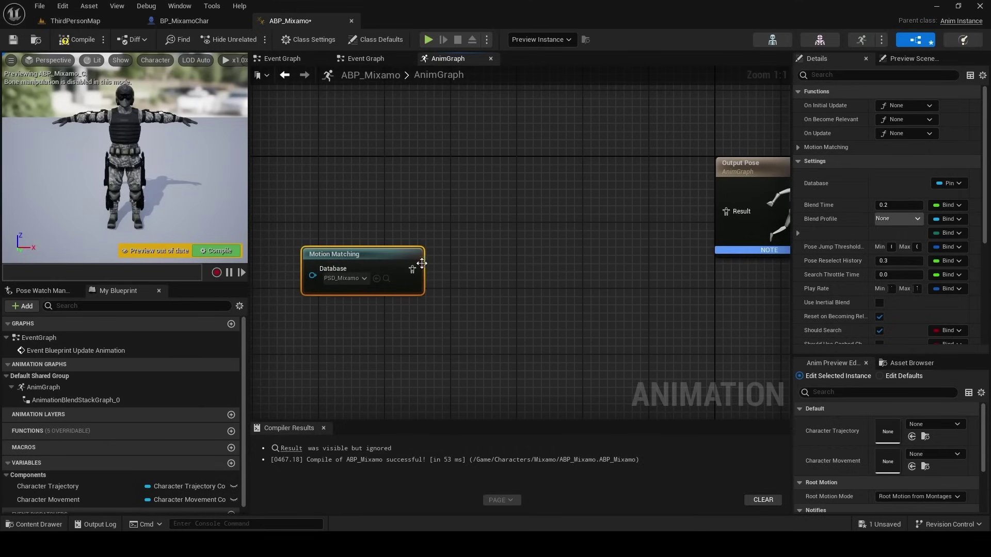
Add a Pose History node from the Motion Matching output and connect it to the Output Pose's Result
{"action": "left_click_drag", "start_coordinate": [465, 215], "coordinate": [466, 215]}
{"action": "type", "text": "pose searc"}
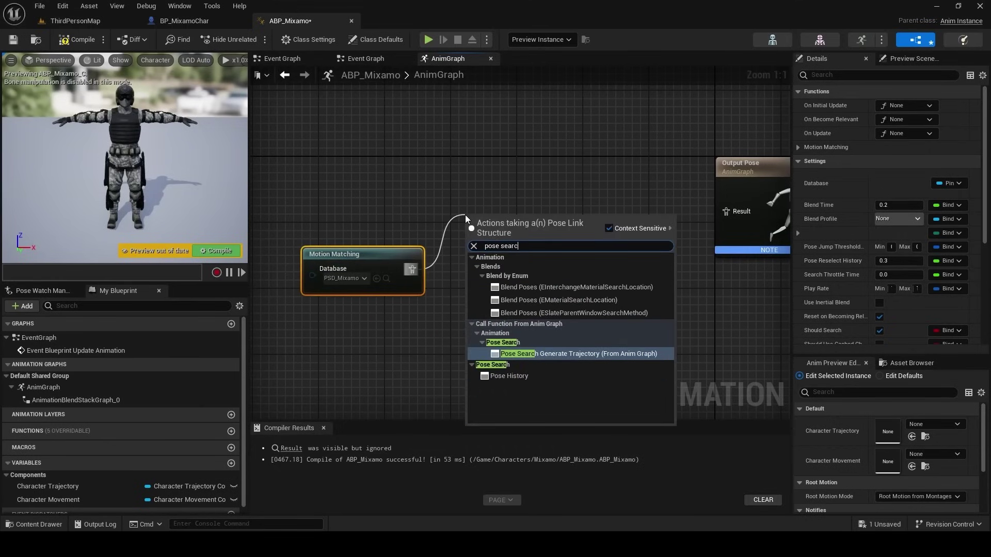
{"action": "left_click", "coordinate": [510, 376]}
{"action": "left_click_drag", "start_coordinate": [527, 238], "coordinate": [726, 211]}
{"action": "left_click_drag", "start_coordinate": [512, 223], "coordinate": [545, 198]}
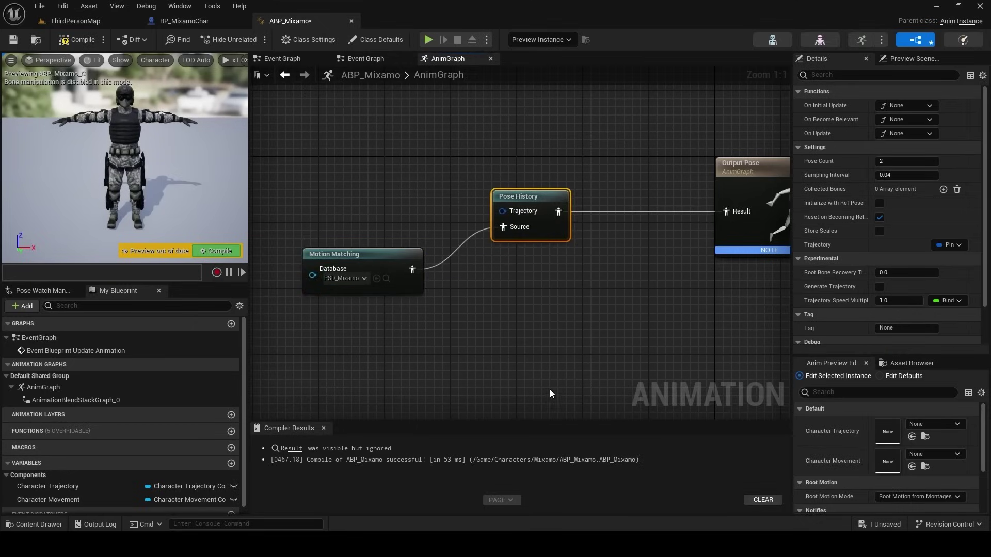
Bind the Pose History node's Trajectory pin to the Trajectory property of Character Trajectory, then compile and save ABP_Mixamo
{"action": "right_click", "coordinate": [509, 212]}
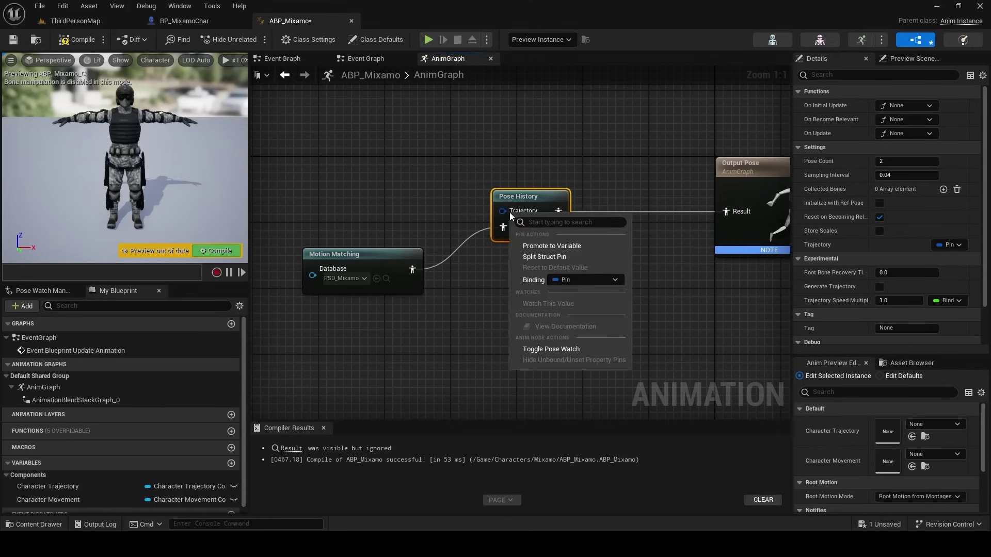
{"action": "left_click", "coordinate": [592, 277]}
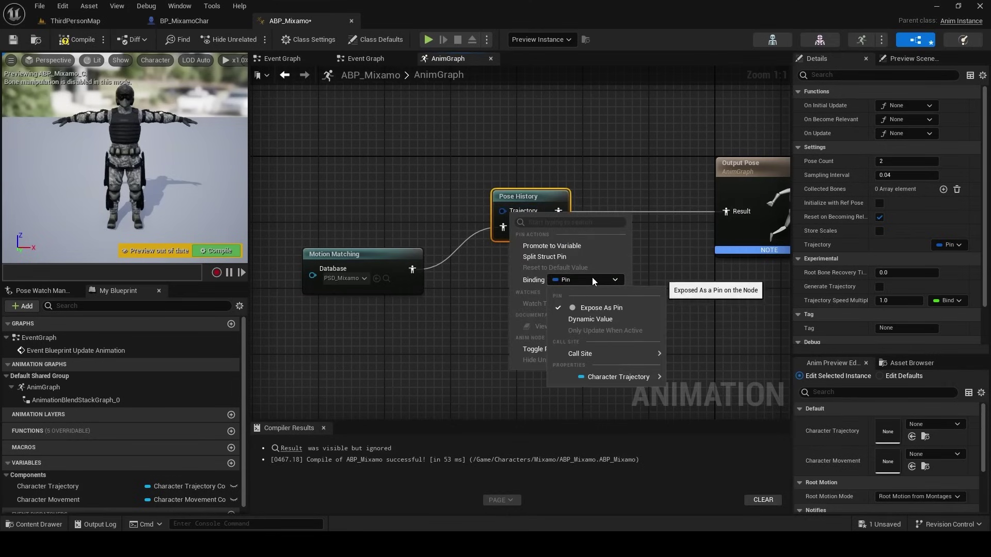
{"action": "mouse_move", "coordinate": [595, 357]}
{"action": "mouse_move", "coordinate": [602, 373]}
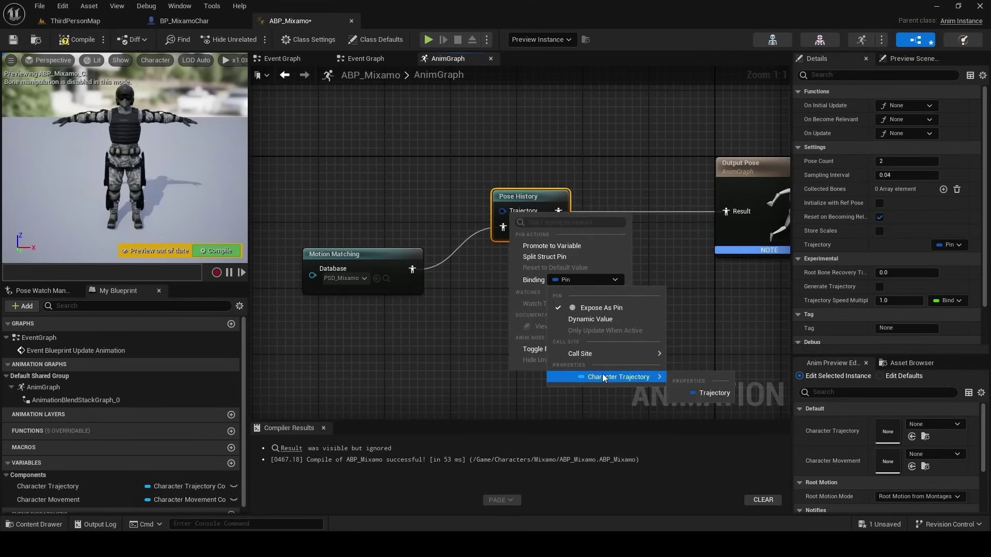
{"action": "left_click", "coordinate": [714, 391]}
{"action": "left_click", "coordinate": [84, 39]}
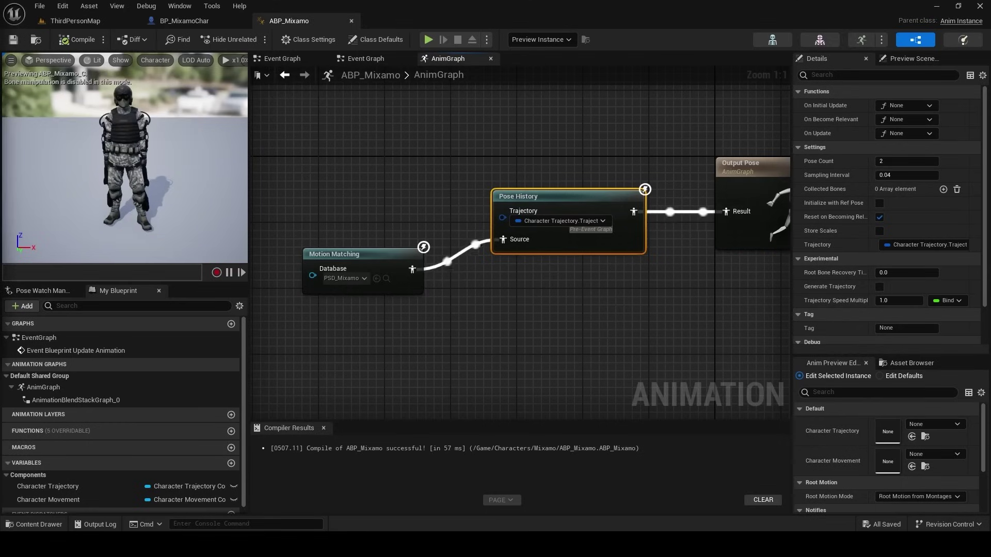
Play the ThirdPersonMap level in the editor and move the character forward and sideways to test the animations
{"action": "left_click", "coordinate": [75, 21]}
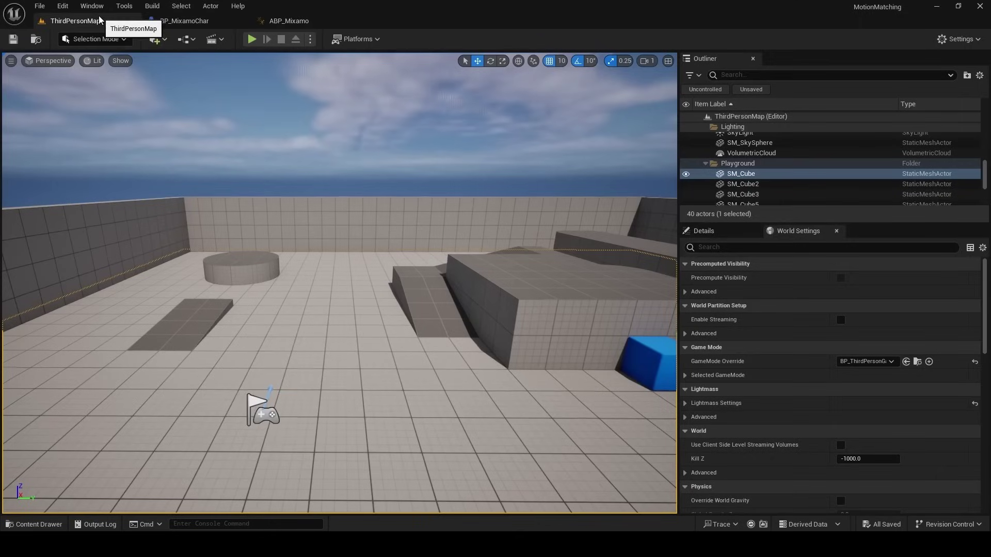
{"action": "left_click", "coordinate": [252, 39]}
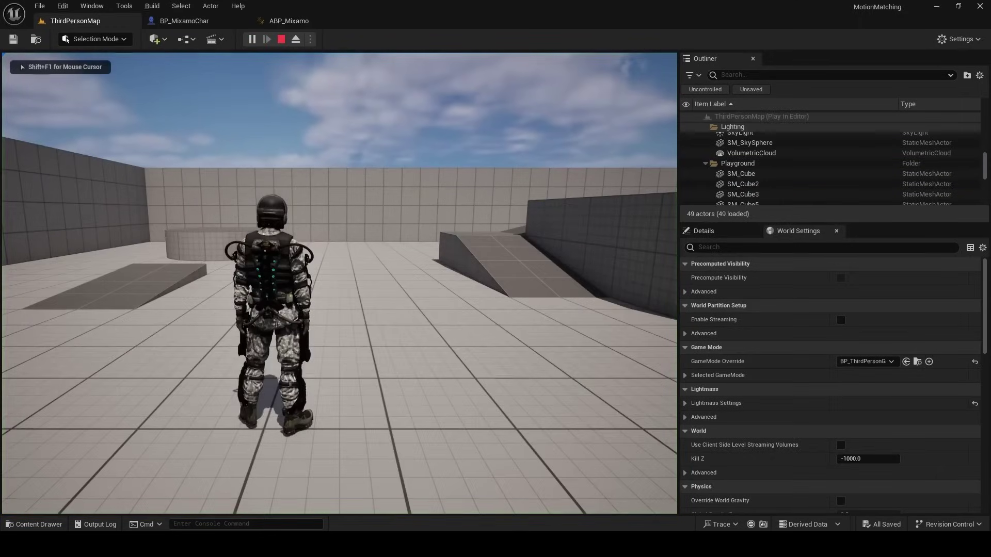
{"action": "key", "text": "w"}
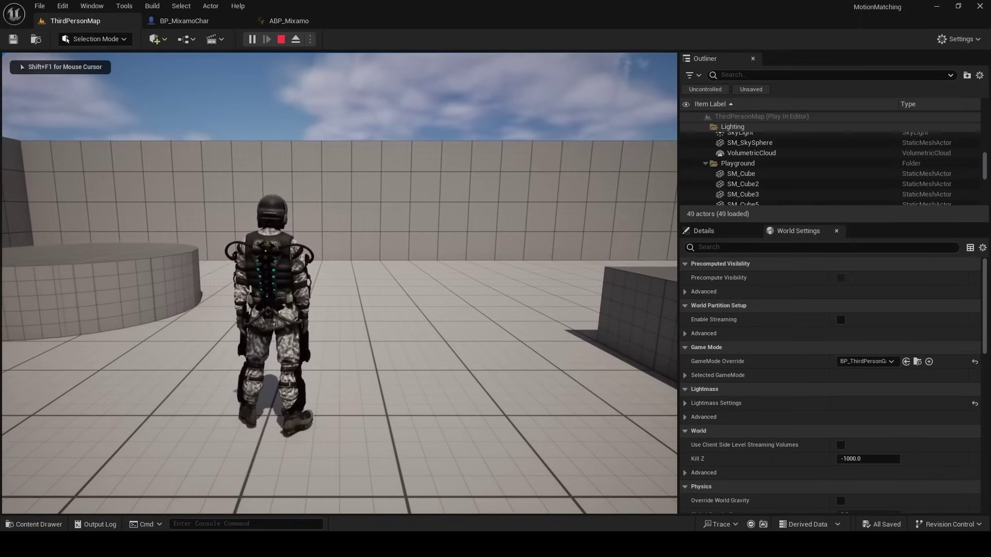
{"action": "key", "text": "a"}
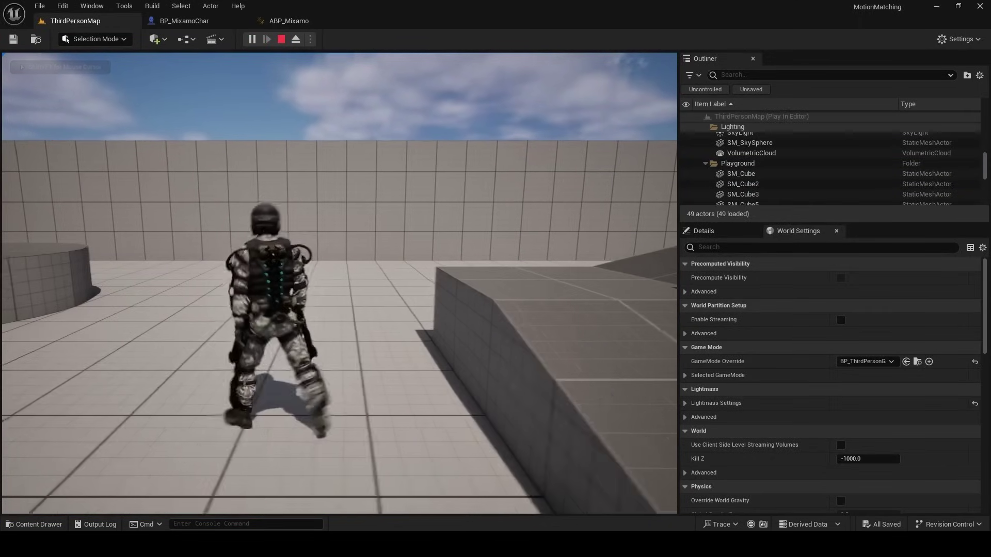
{"action": "key", "text": "a"}
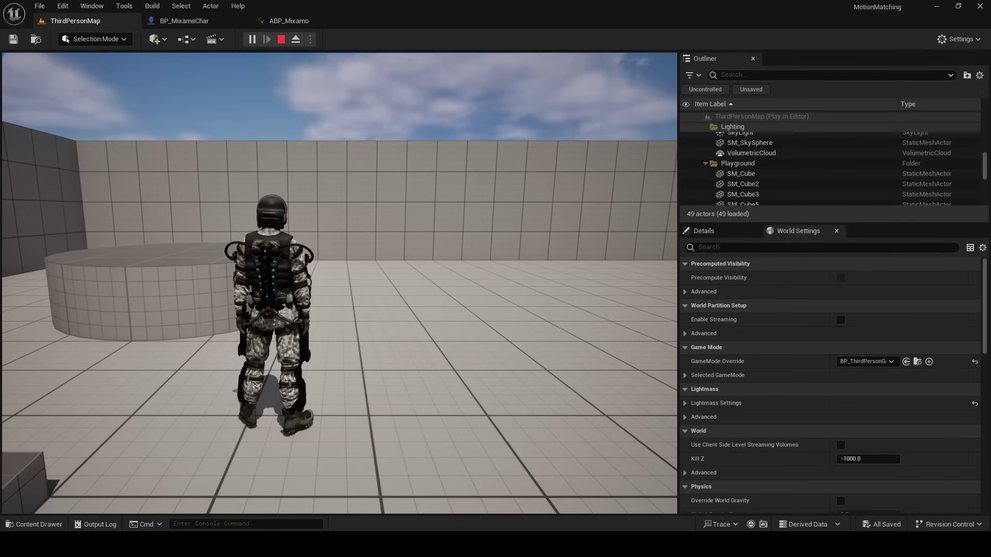
Turn on trajectory debug drawing with the console command a.CharacterTrajectory.Debug 1 and run the character around
{"action": "key", "text": "grave"}
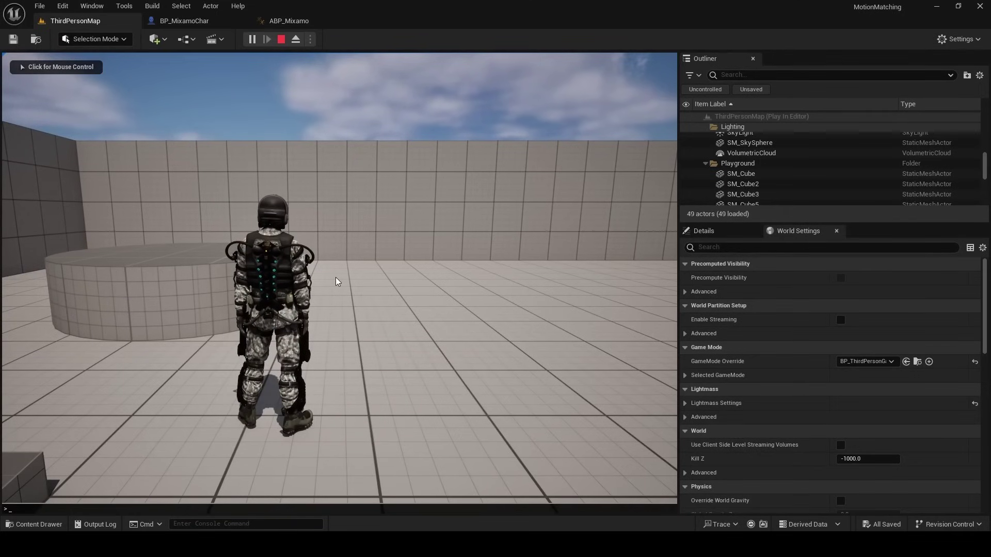
{"action": "type", "text": "terTrajec"}
{"action": "key", "text": "Up"}
{"action": "key", "text": "Up"}
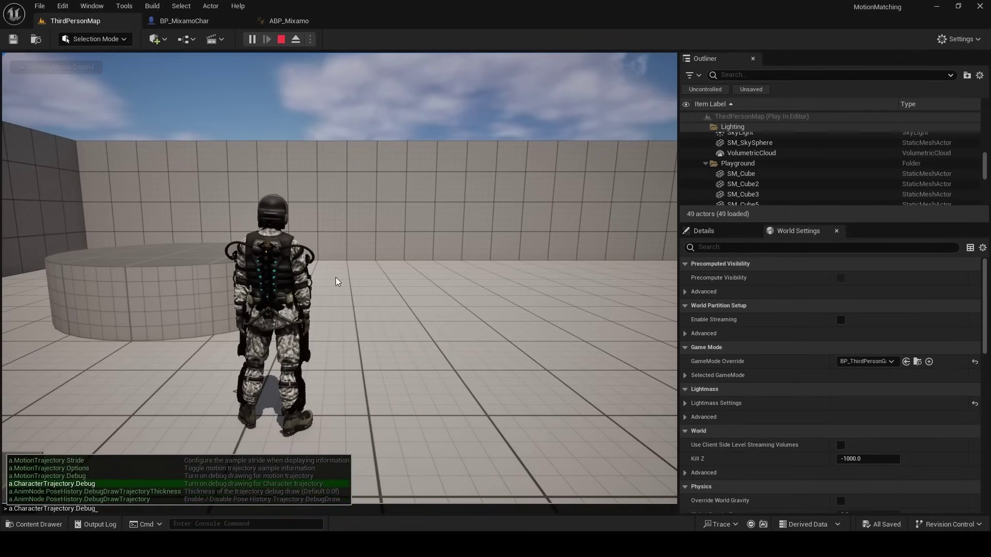
{"action": "type", "text": "1"}
{"action": "key", "text": "Return"}
{"action": "key", "text": "a"}
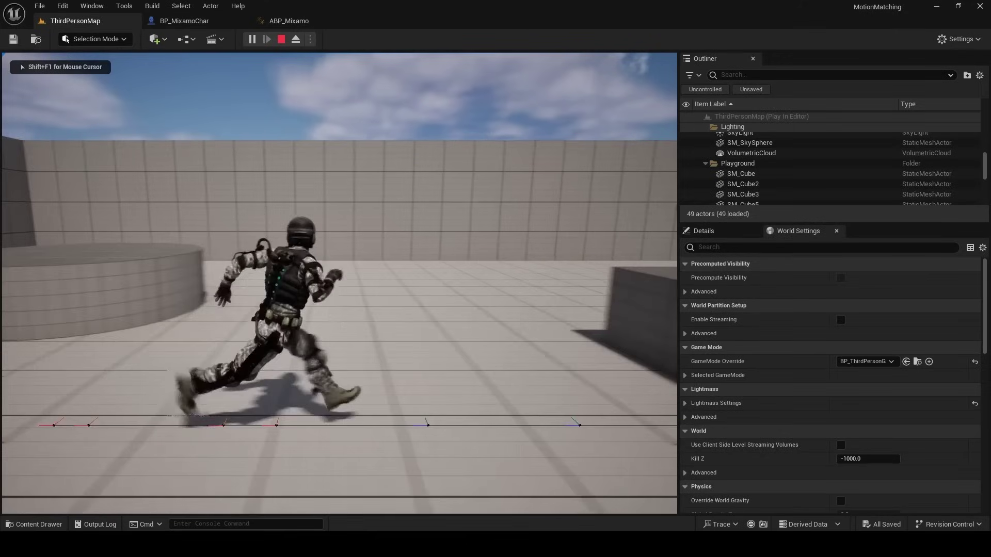
{"action": "key", "text": "w"}
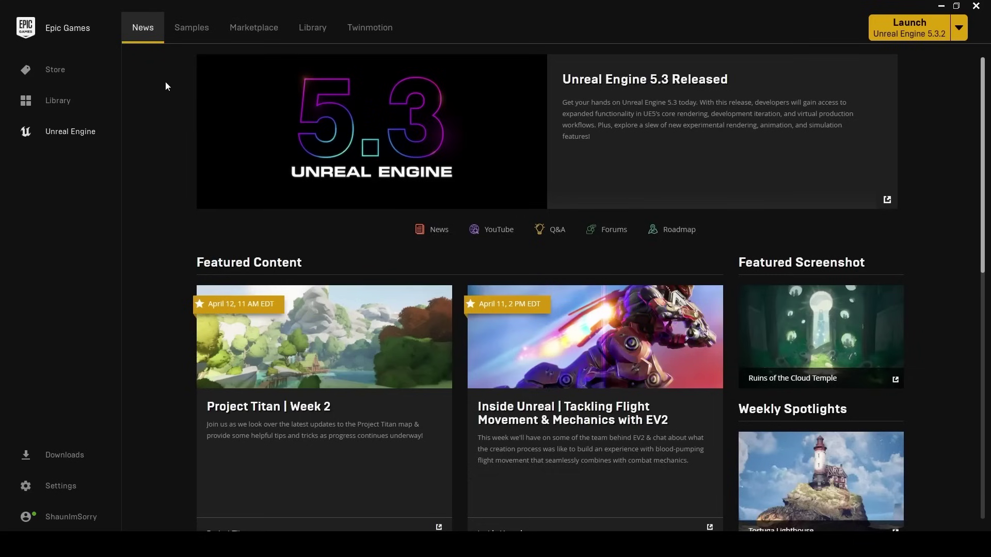
In the Epic Games Launcher, create a project from the Lyra Starter Game sample and open it from the Tutorial folder's LyraStarterGame folder
{"action": "left_click", "coordinate": [186, 40]}
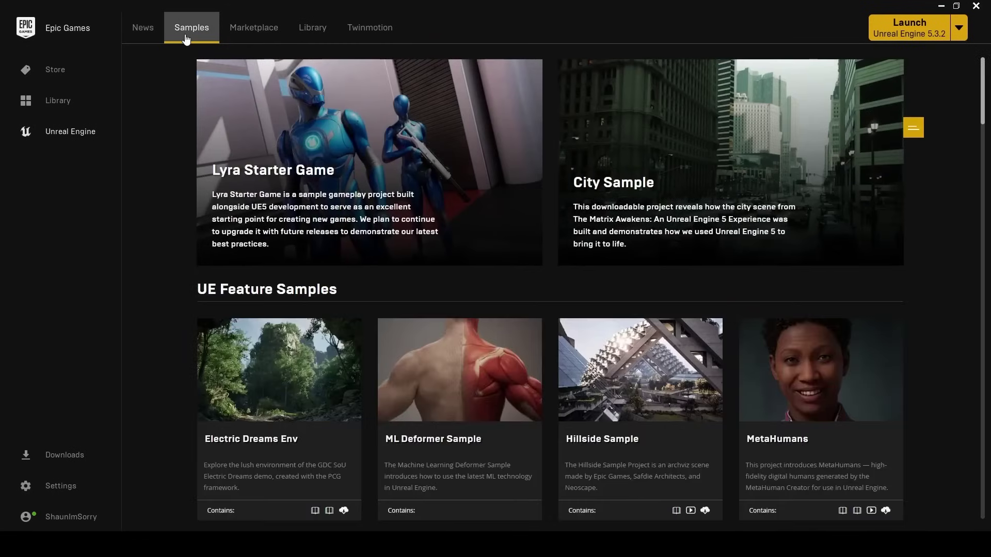
{"action": "left_click", "coordinate": [259, 112]}
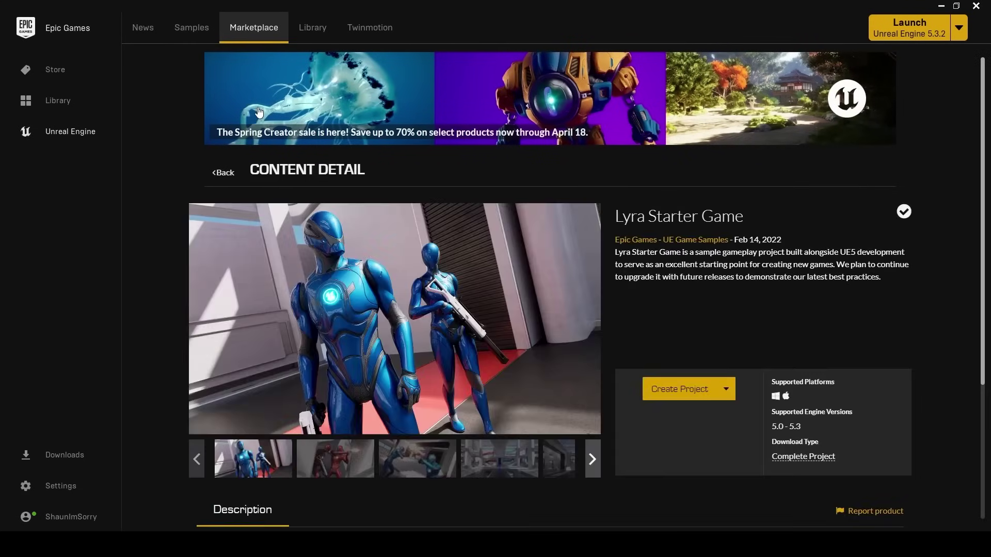
{"action": "left_click", "coordinate": [662, 395]}
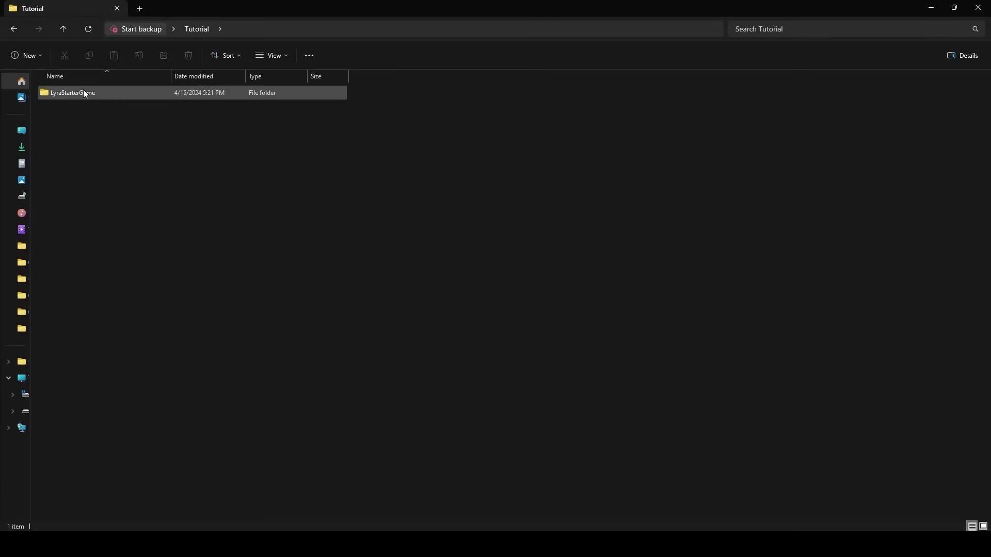
{"action": "double_click", "coordinate": [84, 93]}
{"action": "left_click", "coordinate": [72, 240]}
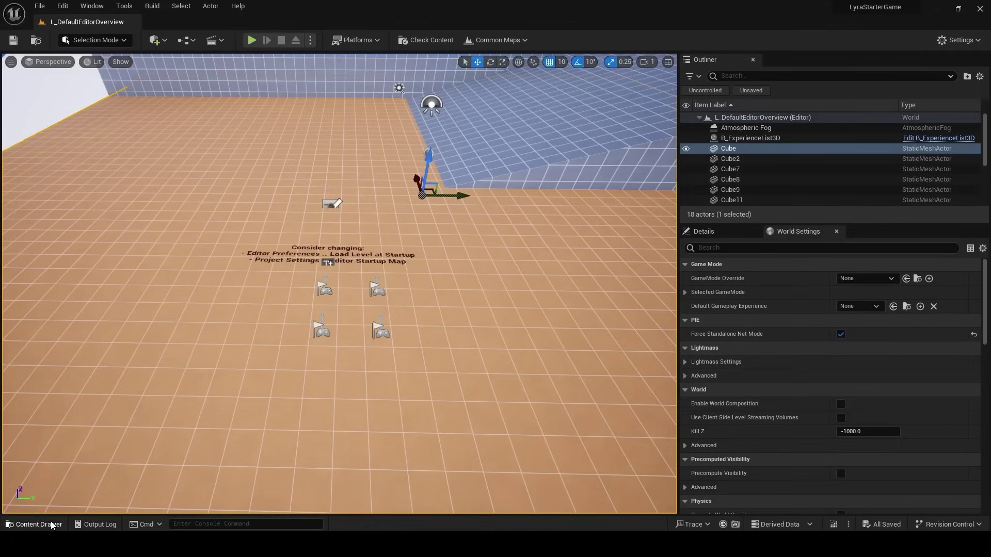
Browse the Lyra project's content to the folder Characters/Heroes/Mannequin/Animations/Locomotion/Unarmed
{"action": "left_click", "coordinate": [52, 526]}
{"action": "double_click", "coordinate": [349, 392]}
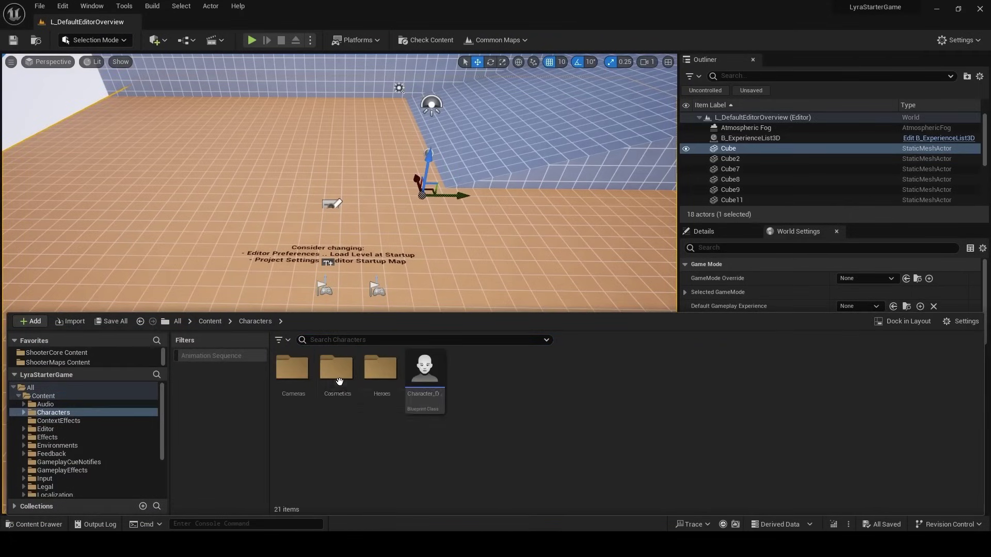
{"action": "double_click", "coordinate": [385, 362]}
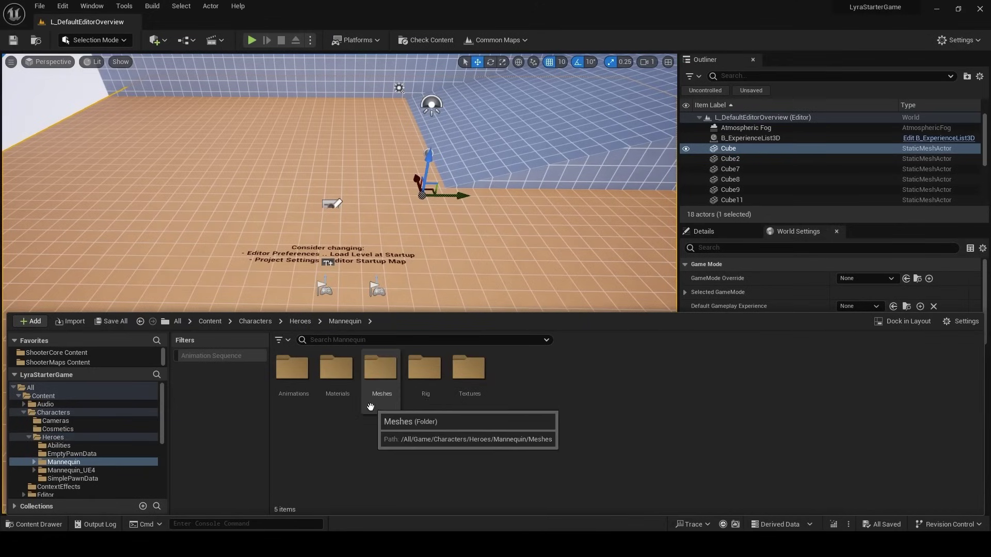
{"action": "double_click", "coordinate": [369, 404]}
{"action": "double_click", "coordinate": [293, 368]}
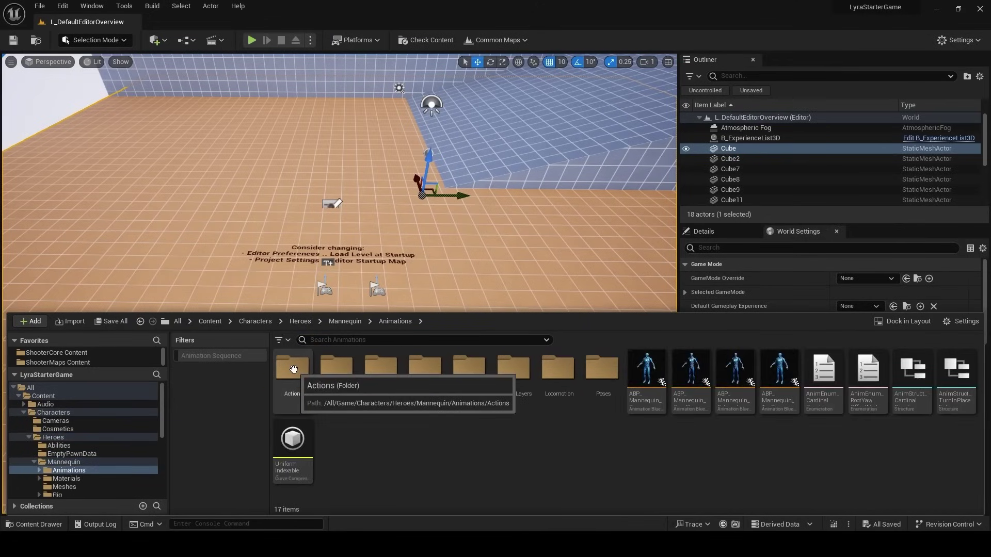
{"action": "double_click", "coordinate": [551, 374]}
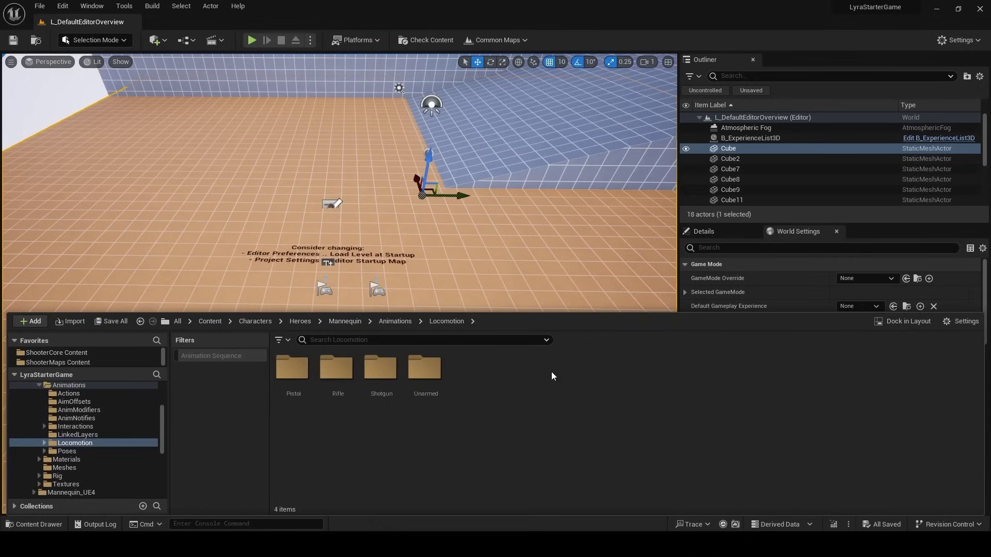
{"action": "double_click", "coordinate": [428, 366]}
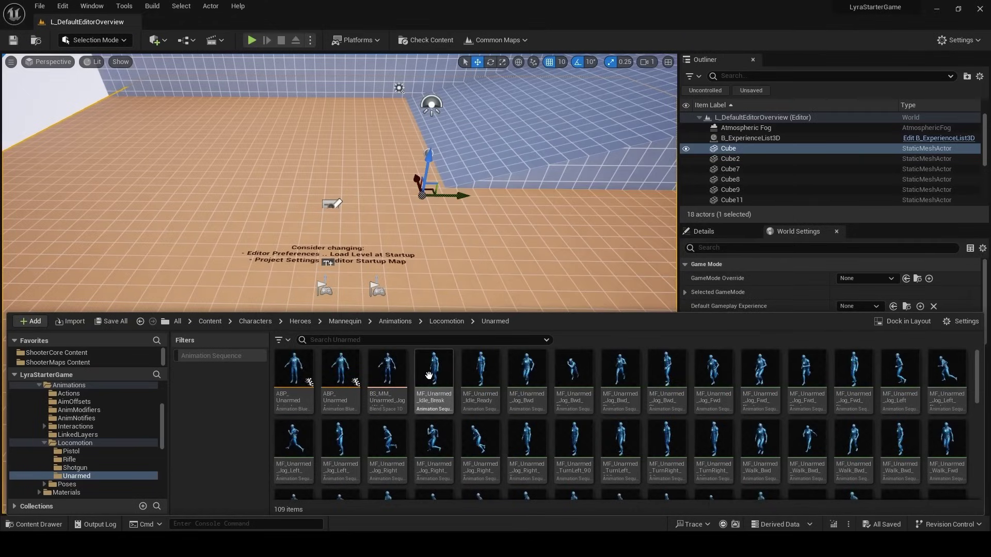
Migrate the Unarmed folder's animation sequences, from MF_Unarmed_Idle_Break through the last one, to the MotionMatching project's Content folder with their dependencies
{"action": "left_click", "coordinate": [428, 375]}
{"action": "scroll", "coordinate": [428, 392], "scroll_direction": "down", "scroll_amount": 8}
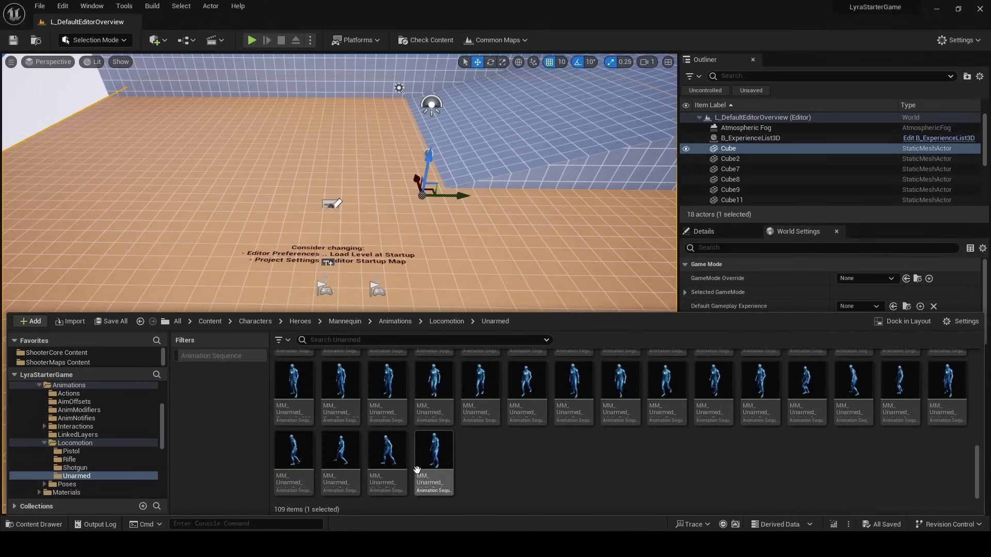
{"action": "left_click", "coordinate": [417, 470], "text": "shift"}
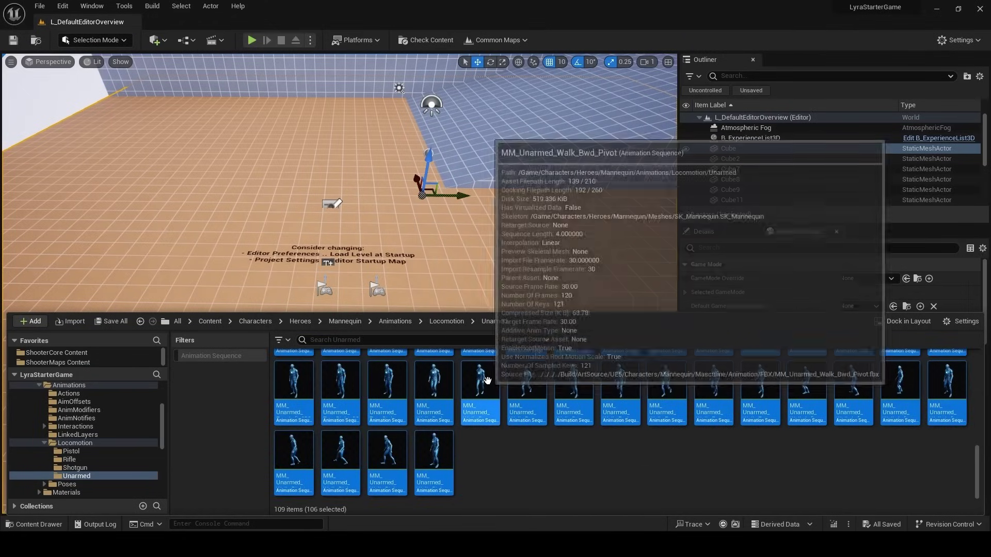
{"action": "right_click", "coordinate": [489, 384]}
{"action": "mouse_move", "coordinate": [605, 231]}
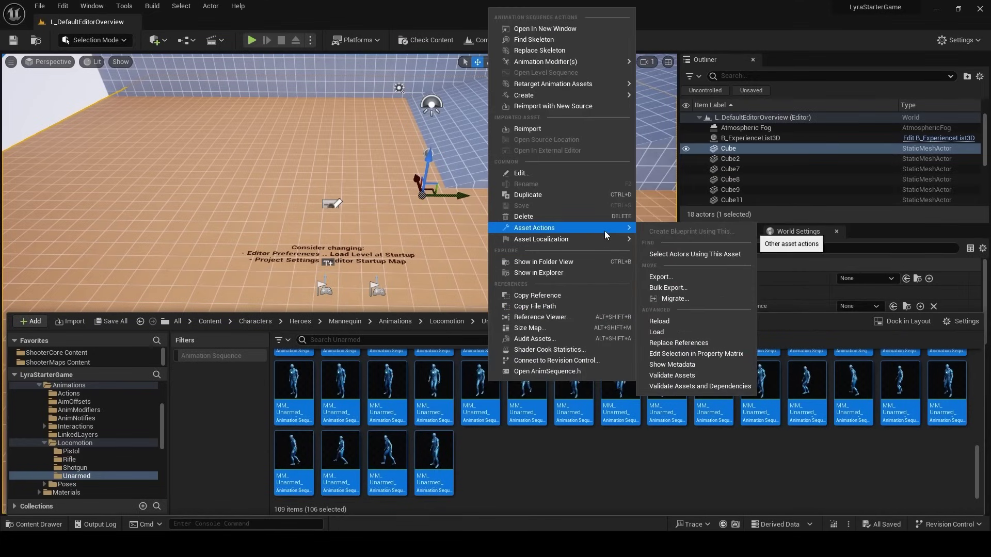
{"action": "left_click", "coordinate": [680, 300]}
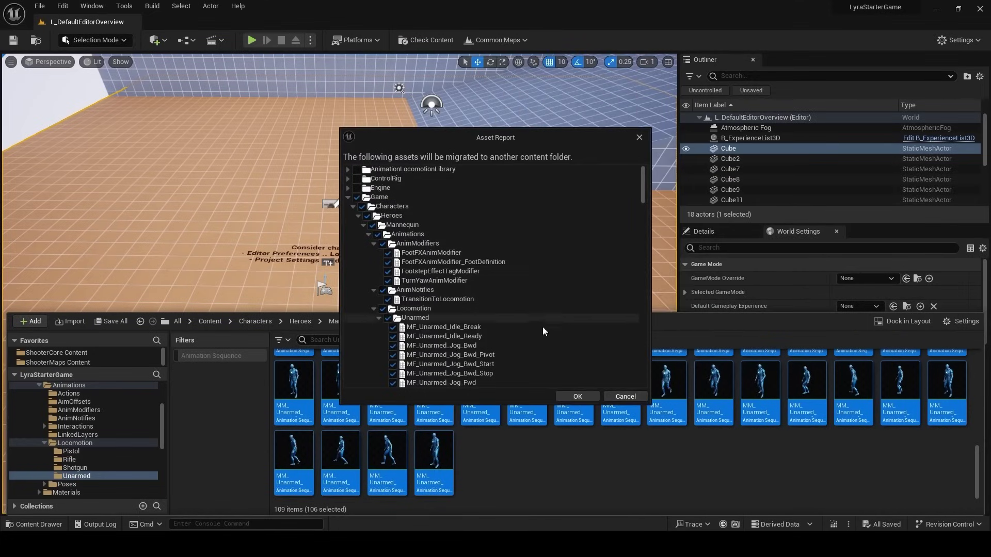
{"action": "scroll", "coordinate": [473, 231], "scroll_direction": "down", "scroll_amount": 5}
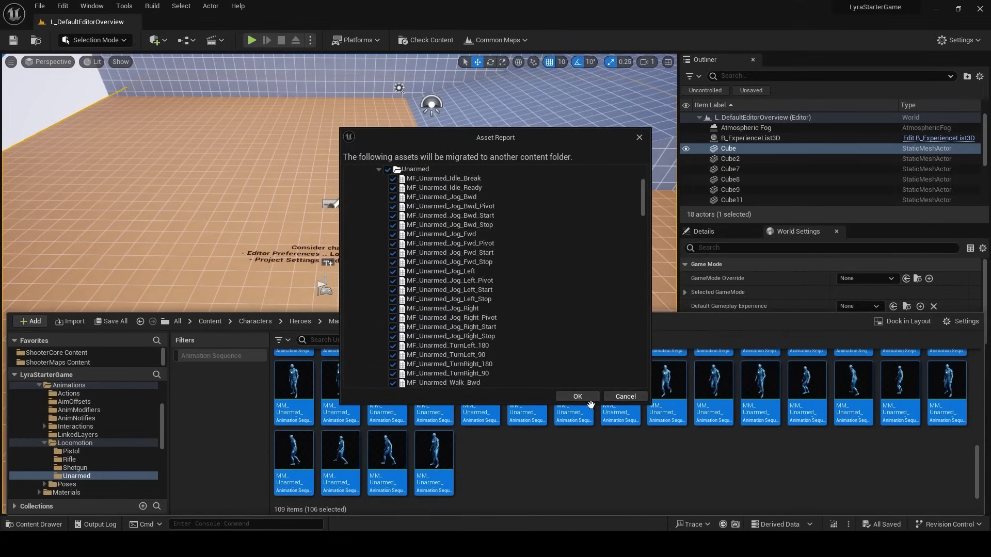
{"action": "left_click", "coordinate": [589, 398]}
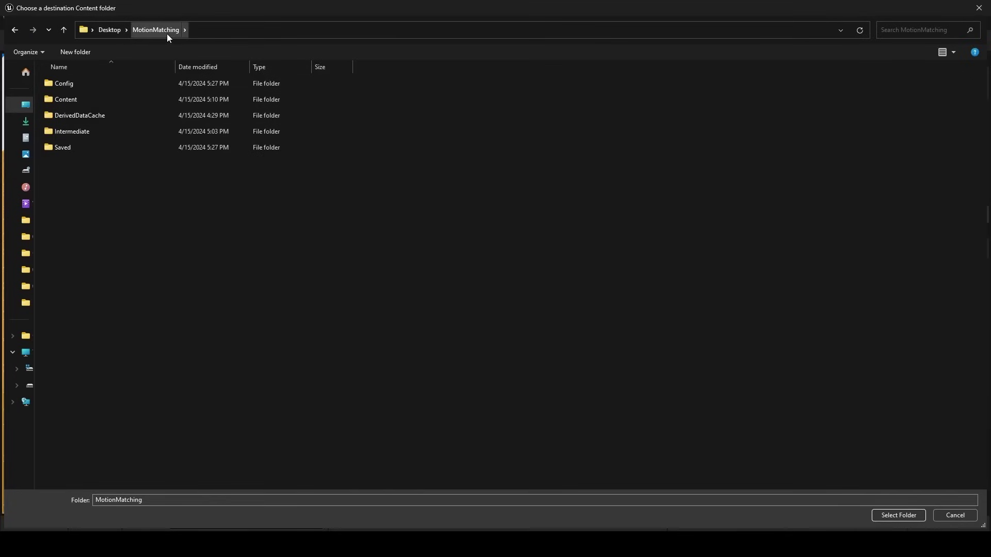
{"action": "left_click", "coordinate": [67, 103]}
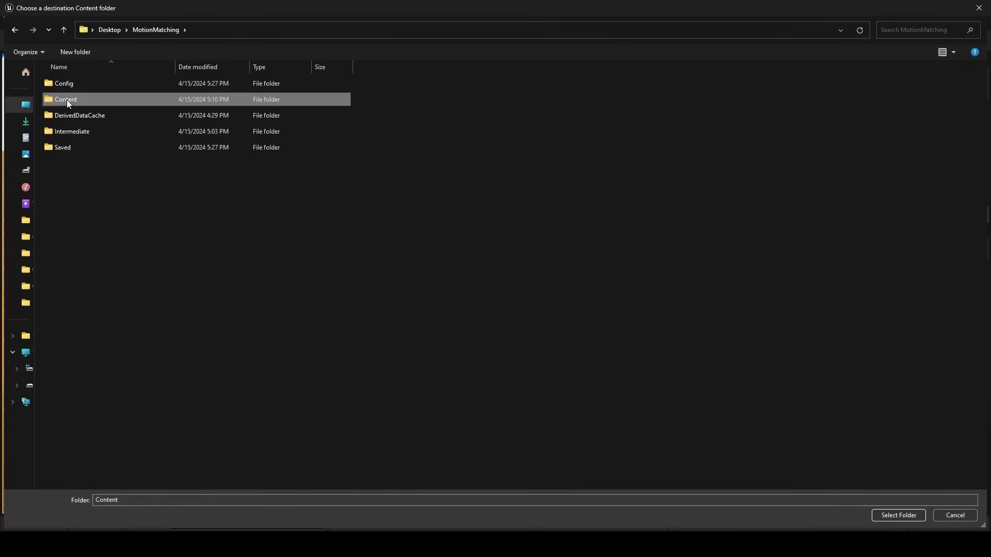
{"action": "left_click", "coordinate": [898, 516]}
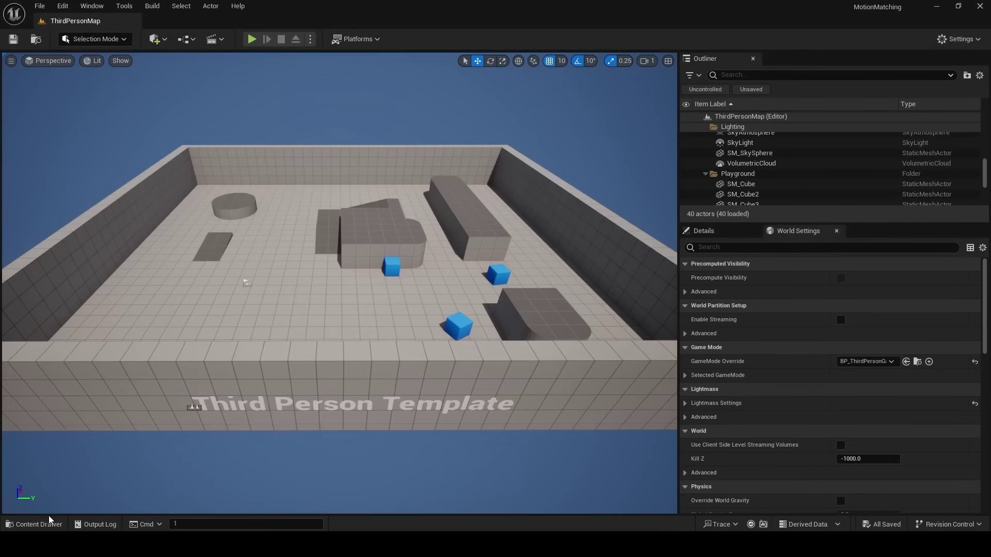
In the MotionMatching project, browse to the migrated animations in Content/Characters/Heroes/Mannequin/Animations/Locomotion/Unarmed
{"action": "left_click", "coordinate": [47, 522]}
{"action": "double_click", "coordinate": [295, 414]}
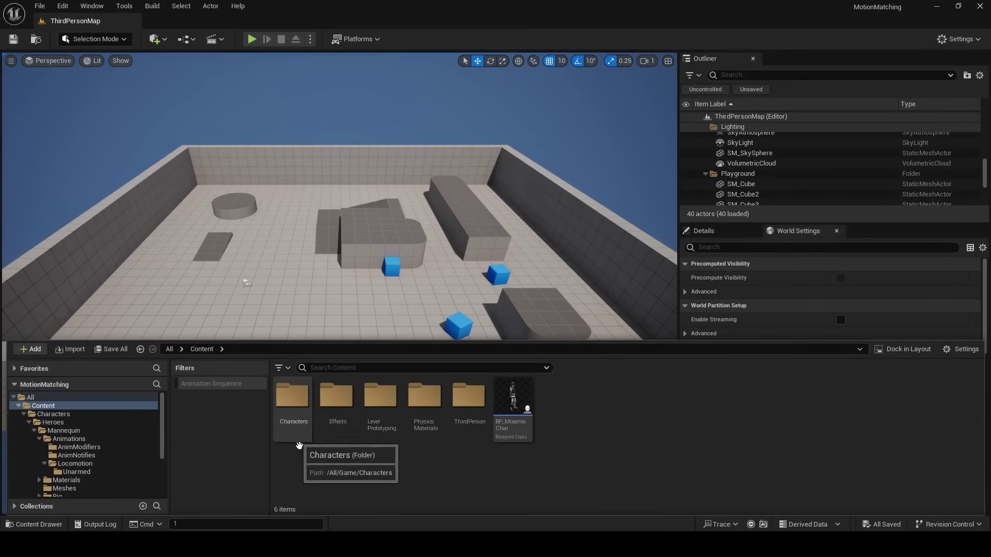
{"action": "double_click", "coordinate": [302, 409]}
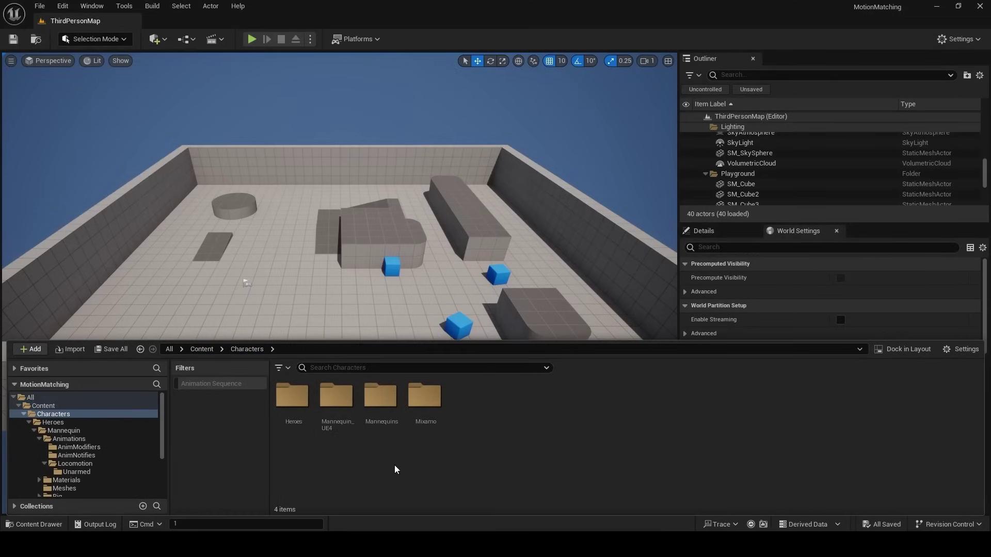
{"action": "double_click", "coordinate": [292, 400]}
{"action": "double_click", "coordinate": [297, 411]}
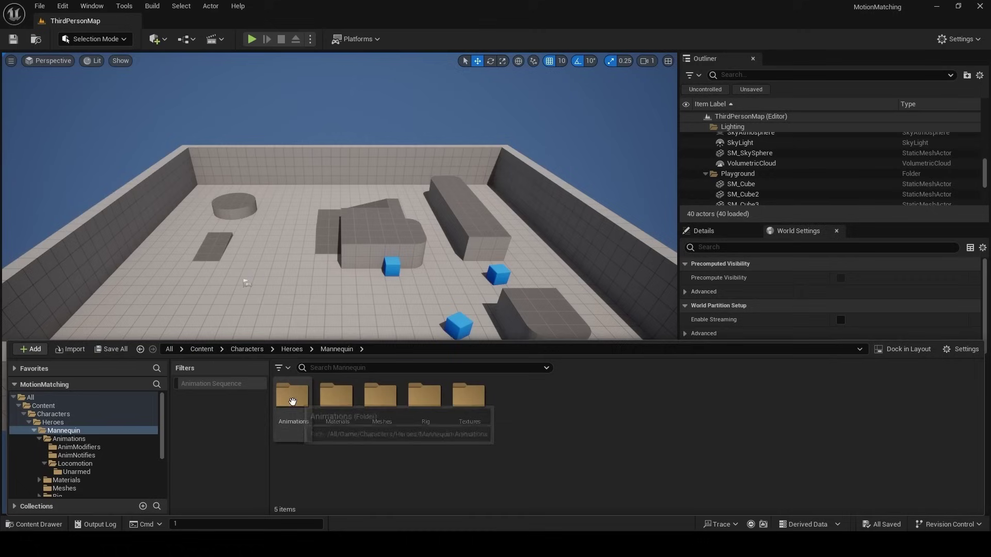
{"action": "double_click", "coordinate": [293, 405]}
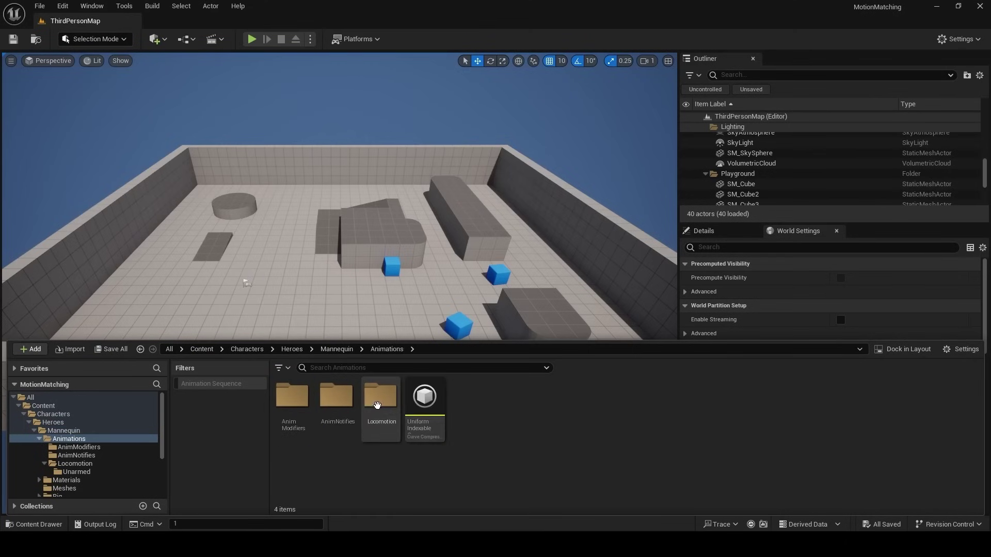
{"action": "double_click", "coordinate": [381, 407]}
{"action": "double_click", "coordinate": [293, 398]}
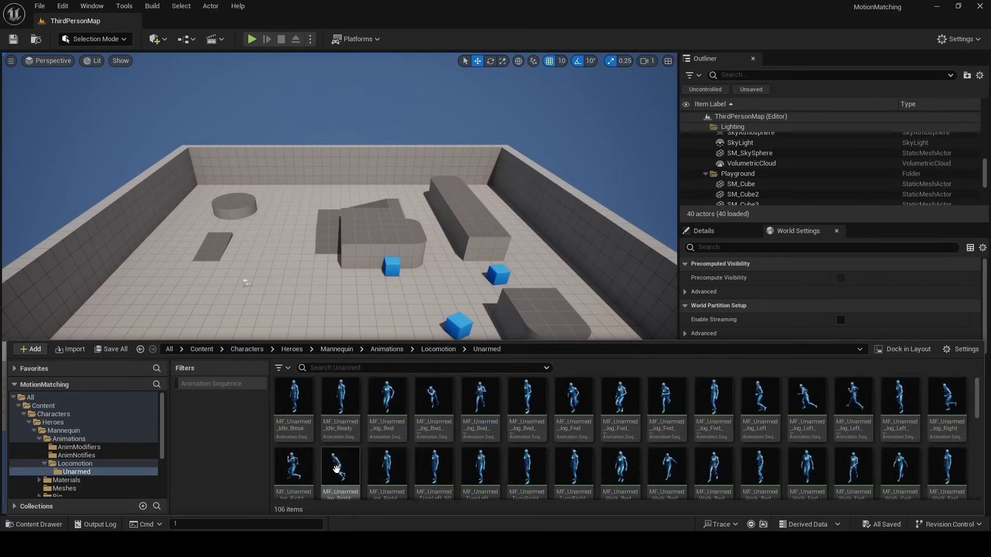
Start Retarget Animations for all animations in the Unarmed folder and set the target skeletal mesh to Ch15_nonPBR_UE
{"action": "scroll", "coordinate": [340, 388], "scroll_direction": "down", "scroll_amount": 10}
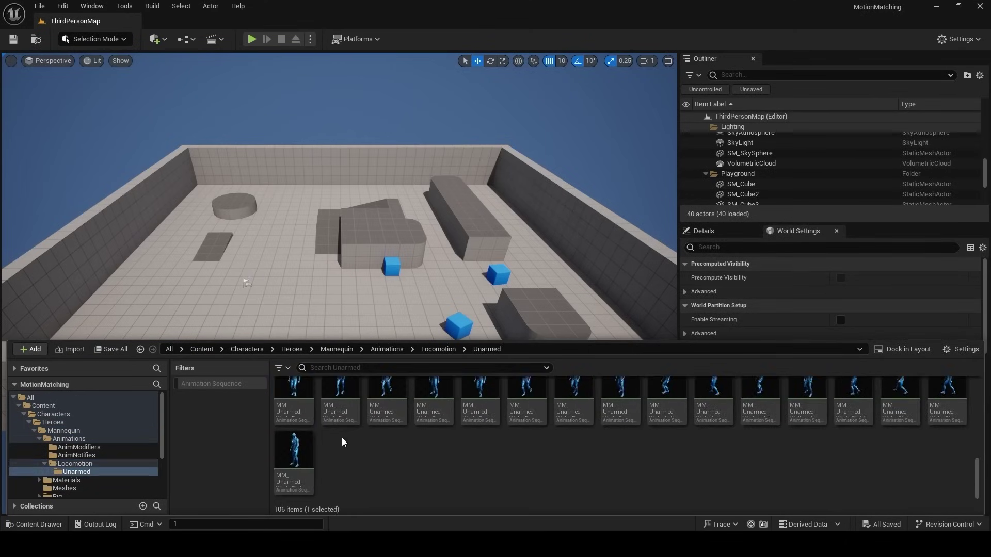
{"action": "left_click", "coordinate": [306, 444], "text": "shift"}
{"action": "right_click", "coordinate": [306, 445]}
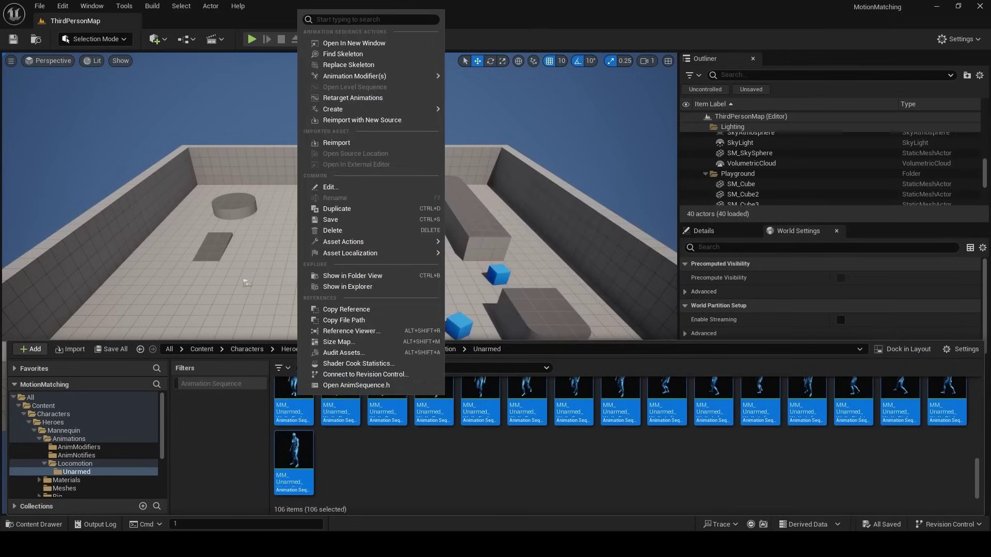
{"action": "left_click", "coordinate": [367, 97]}
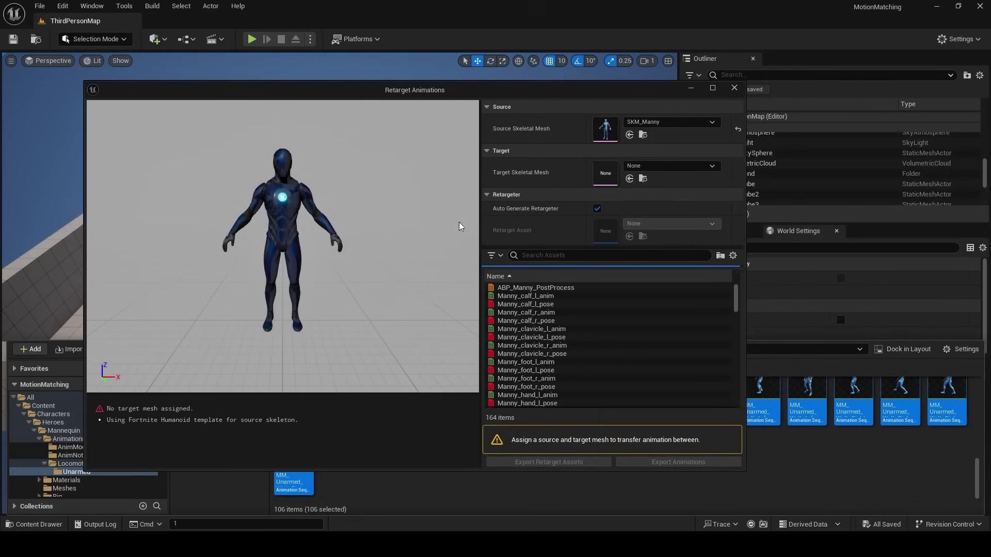
{"action": "left_click", "coordinate": [690, 166]}
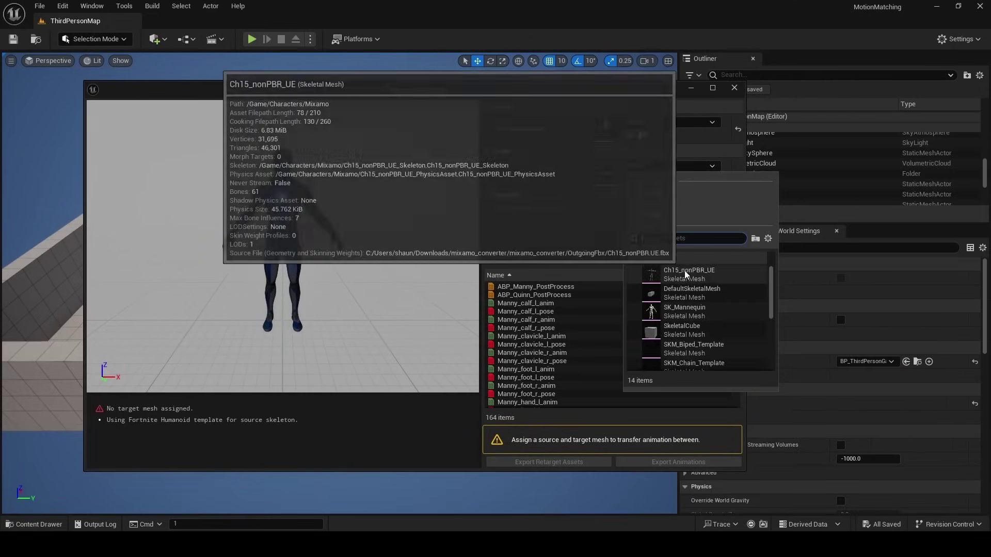
{"action": "left_click", "coordinate": [684, 272]}
Preview MF_Unarmed_Jog_Left on the target, and select all animations from MF_Unarmed_Idle_Break through MM_Unarmed_Walk_Right_Stop for export
{"action": "scroll", "coordinate": [594, 346], "scroll_direction": "down", "scroll_amount": 15}
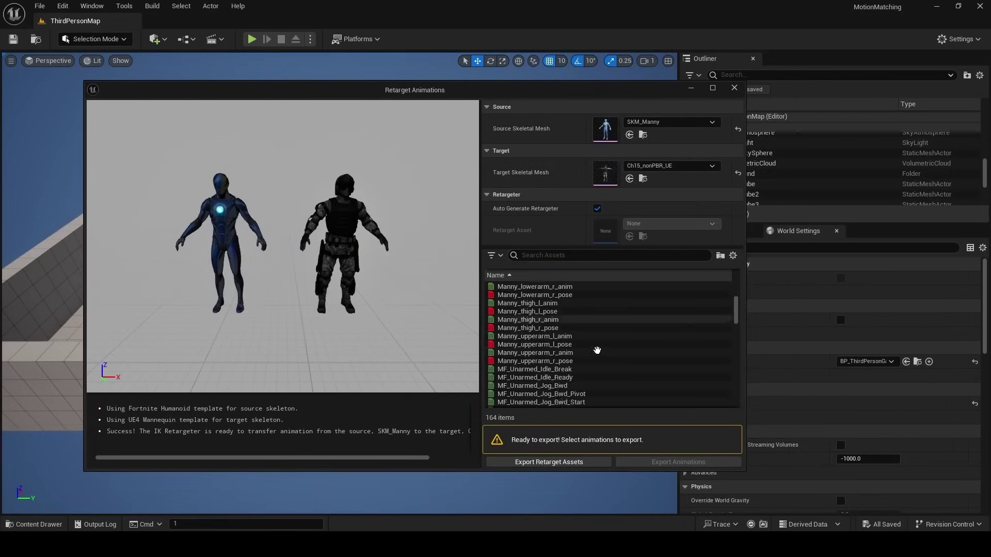
{"action": "left_click", "coordinate": [566, 349]}
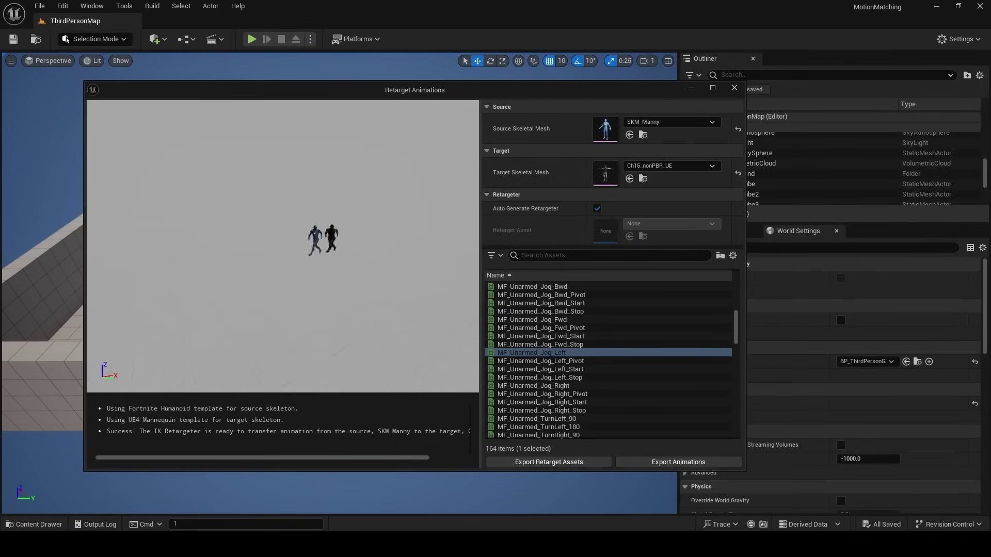
{"action": "scroll", "coordinate": [533, 315], "scroll_direction": "up", "scroll_amount": 5}
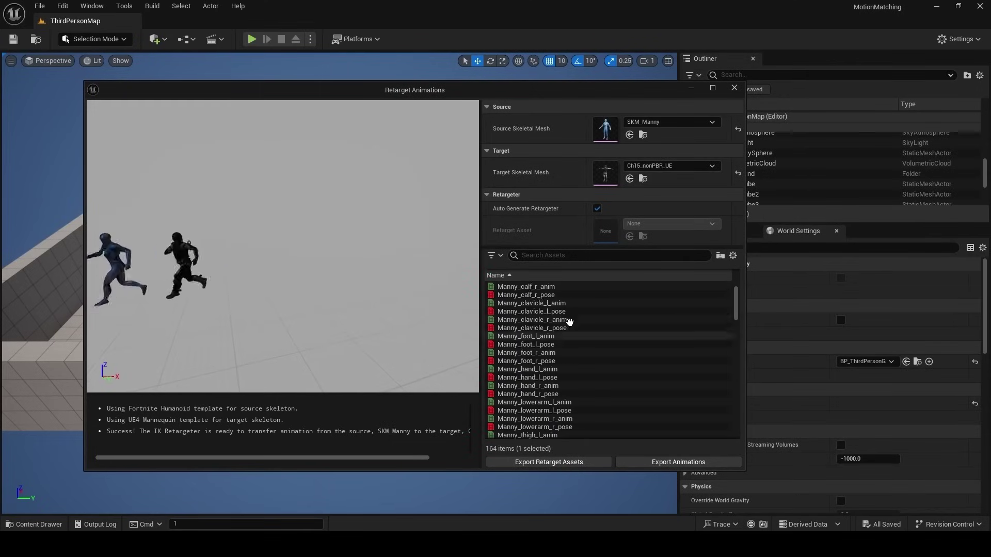
{"action": "scroll", "coordinate": [533, 315], "scroll_direction": "down", "scroll_amount": 4}
{"action": "scroll", "coordinate": [614, 355], "scroll_direction": "down", "scroll_amount": 15}
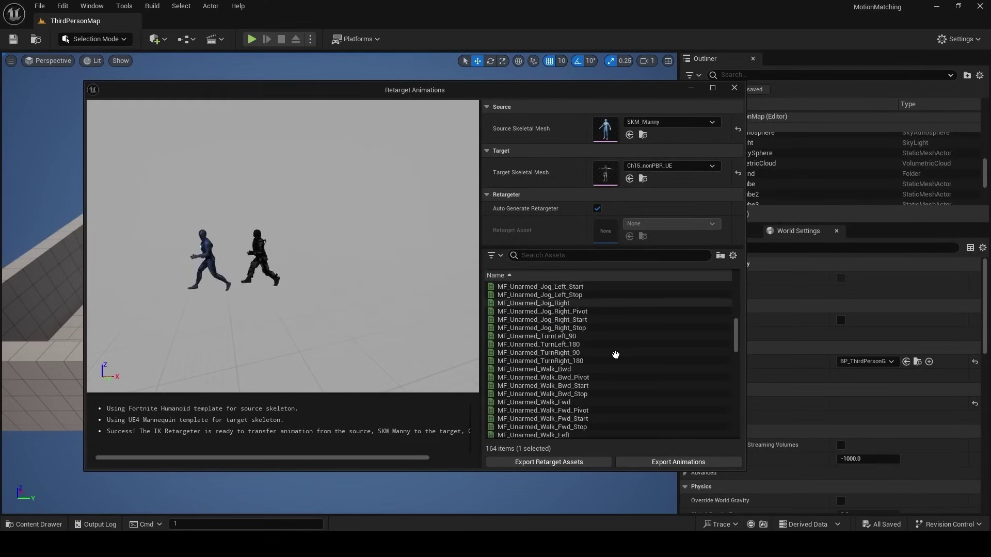
{"action": "scroll", "coordinate": [616, 360], "scroll_direction": "down", "scroll_amount": 5}
{"action": "scroll", "coordinate": [604, 361], "scroll_direction": "up", "scroll_amount": 3}
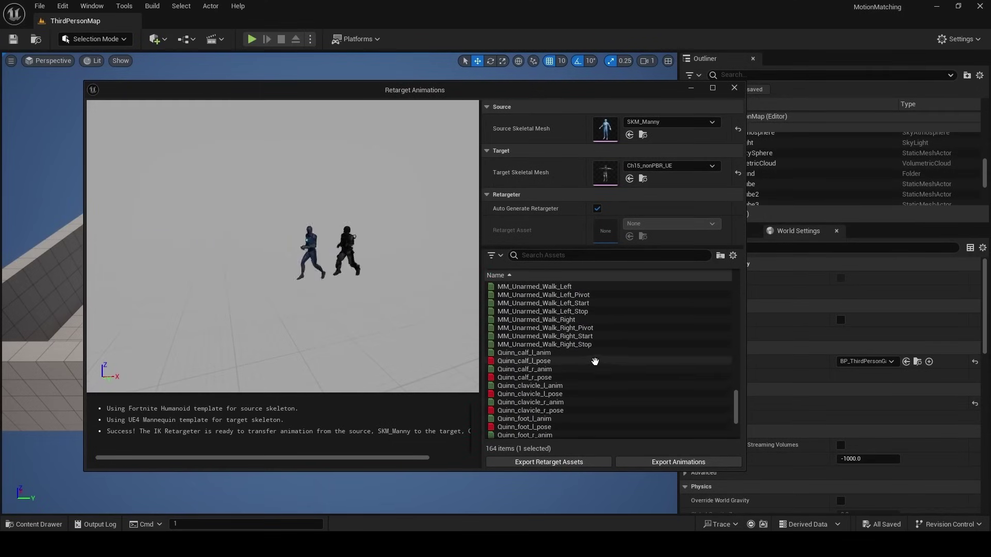
{"action": "left_click", "coordinate": [566, 344], "text": "shift"}
Export the selected animations to a new folder named TransferedAnimations inside Characters/Mixamo, keeping the default batch export options
{"action": "left_click", "coordinate": [687, 458]}
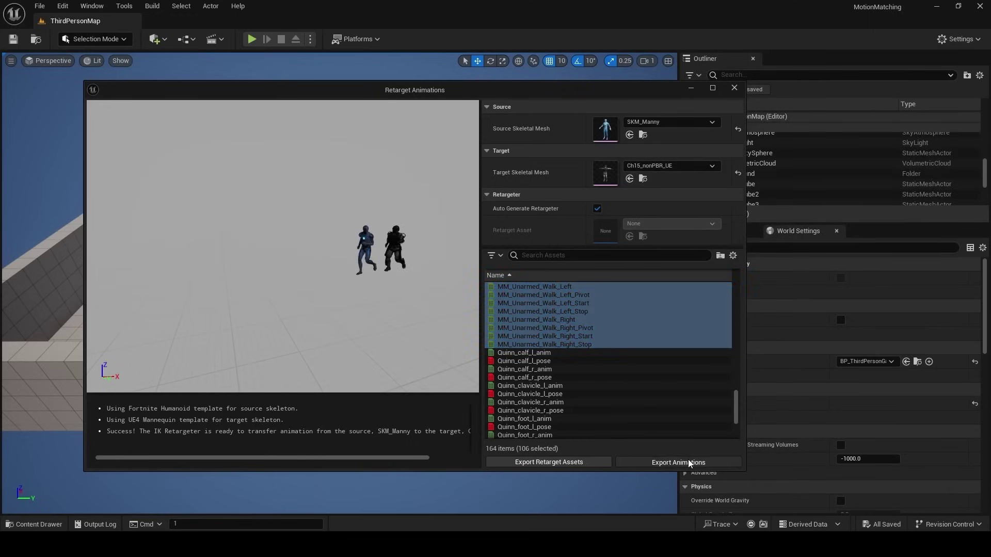
{"action": "left_click", "coordinate": [433, 168]}
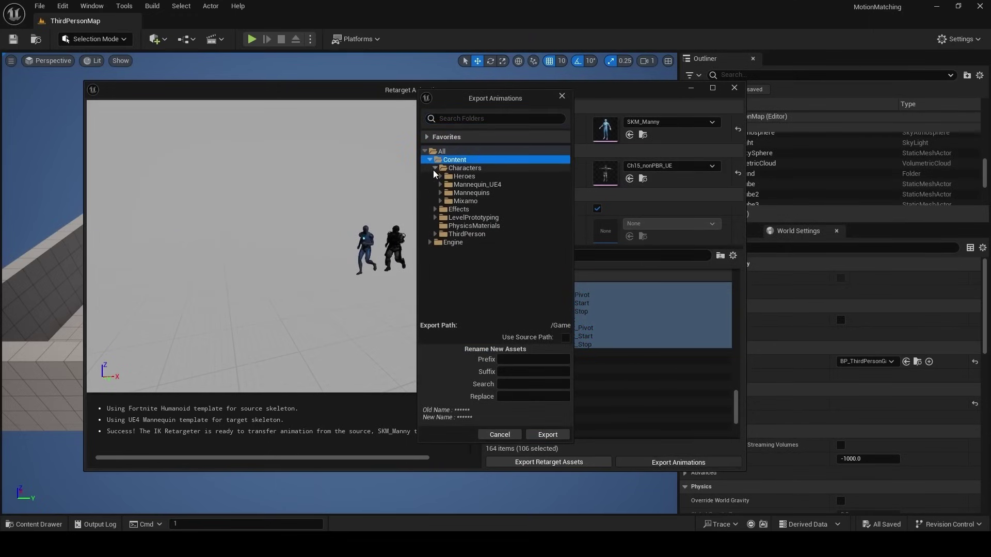
{"action": "left_click", "coordinate": [440, 201]}
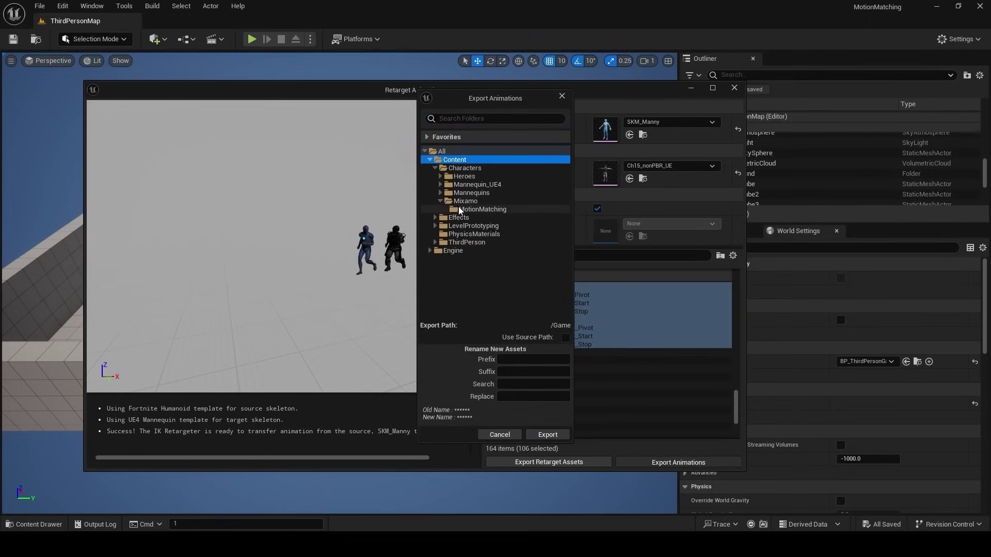
{"action": "right_click", "coordinate": [463, 202]}
{"action": "left_click", "coordinate": [501, 211]}
{"action": "type", "text": "T"}
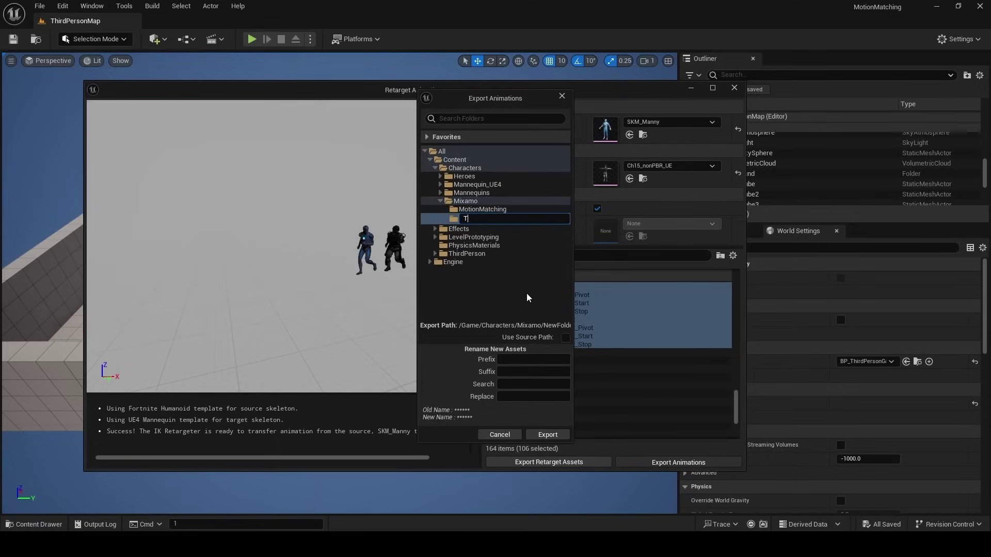
{"action": "type", "text": "ranseferedAnimations"}
{"action": "key", "text": "Return"}
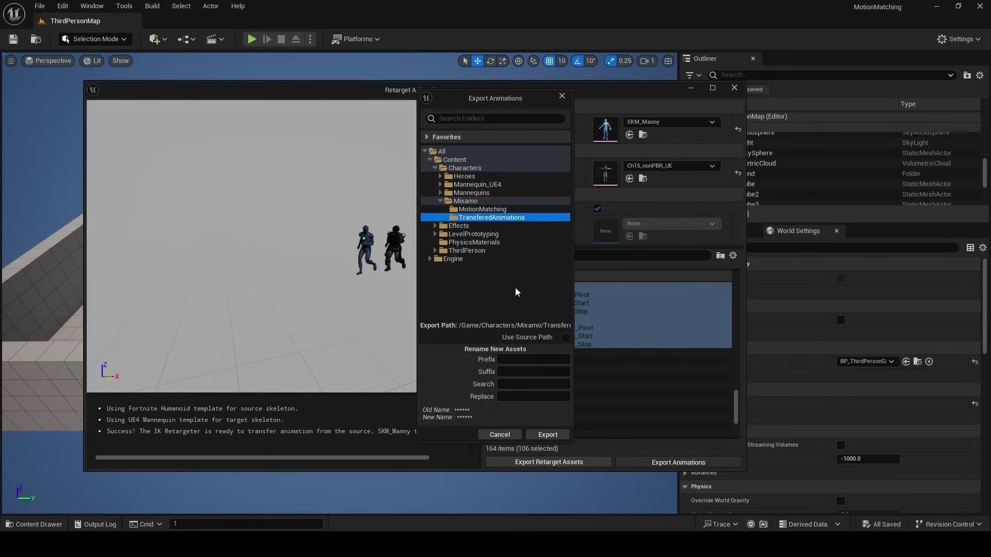
{"action": "left_click", "coordinate": [550, 435]}
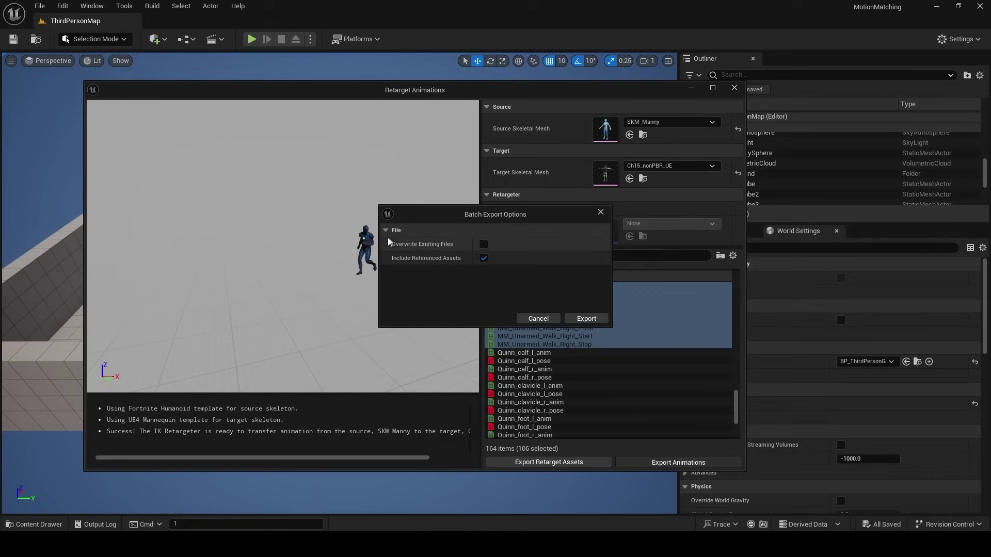
{"action": "left_click", "coordinate": [589, 318]}
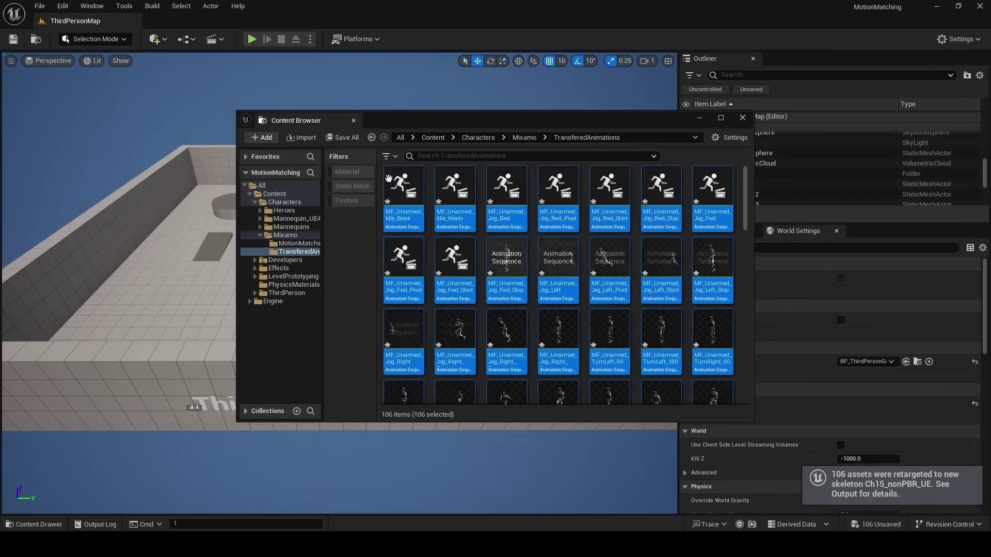
{"action": "left_click", "coordinate": [741, 118]}
Open the PSD_Mixamo pose search database from the Characters/Mixamo/MotionMatching folder
{"action": "key", "text": "ctrl+space"}
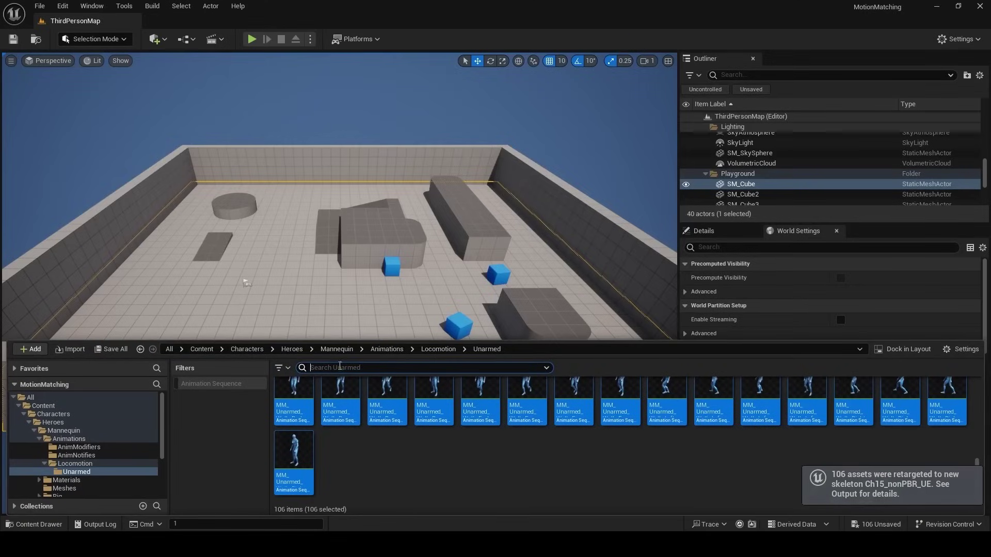
{"action": "left_click", "coordinate": [246, 350]}
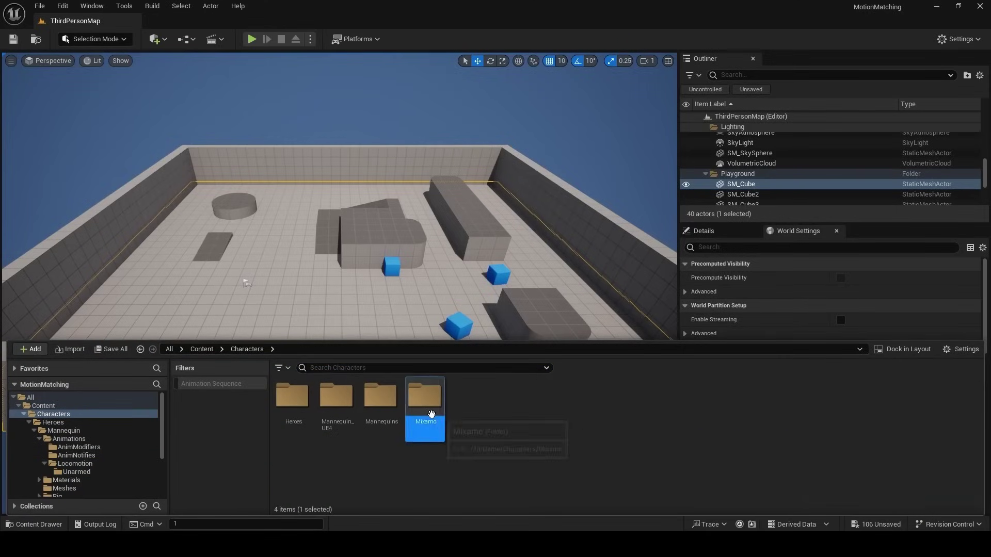
{"action": "double_click", "coordinate": [424, 410]}
{"action": "double_click", "coordinate": [293, 397]}
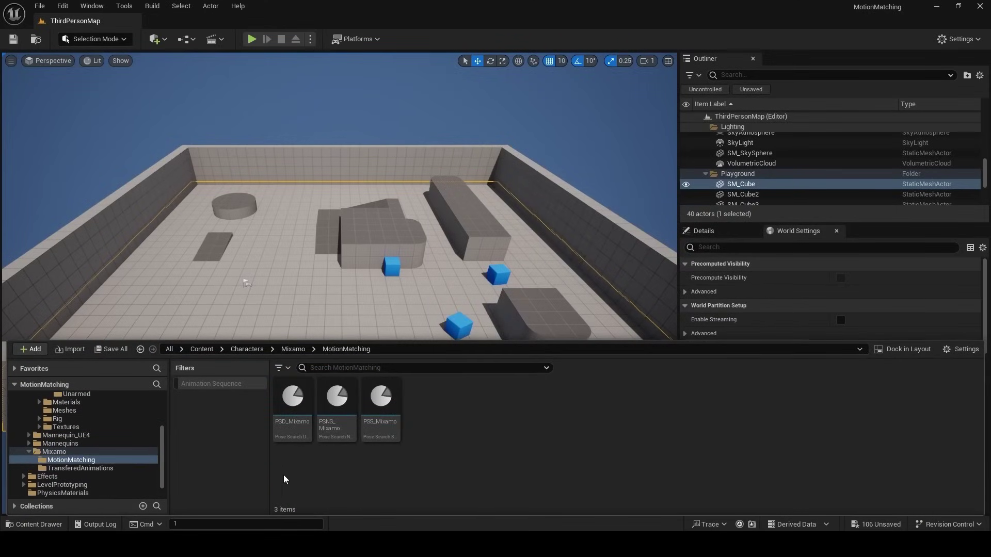
{"action": "double_click", "coordinate": [292, 400]}
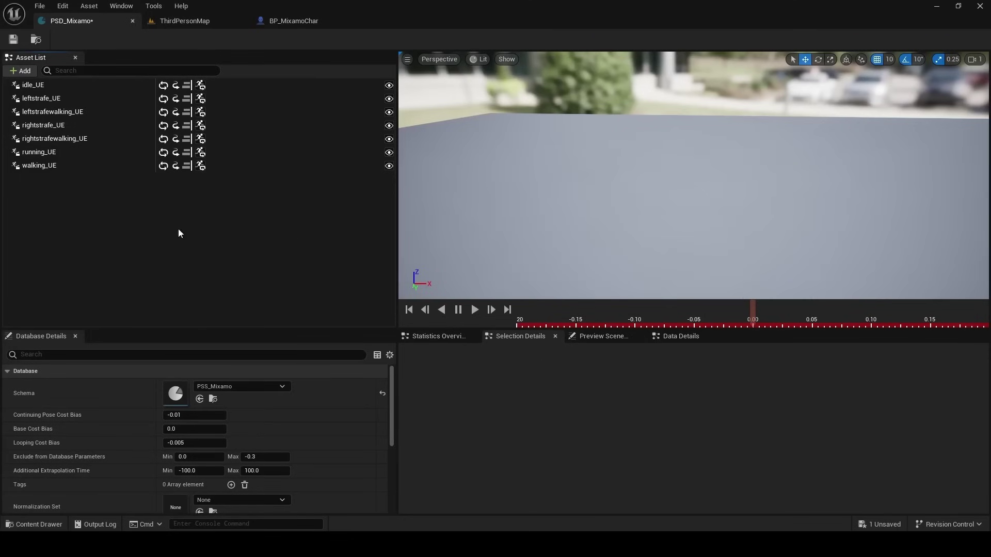
Remove all animations, from idle_UE through walking_UE, from the PSD_Mixamo asset list
{"action": "left_click", "coordinate": [32, 165]}
{"action": "left_click", "coordinate": [51, 85], "text": "shift"}
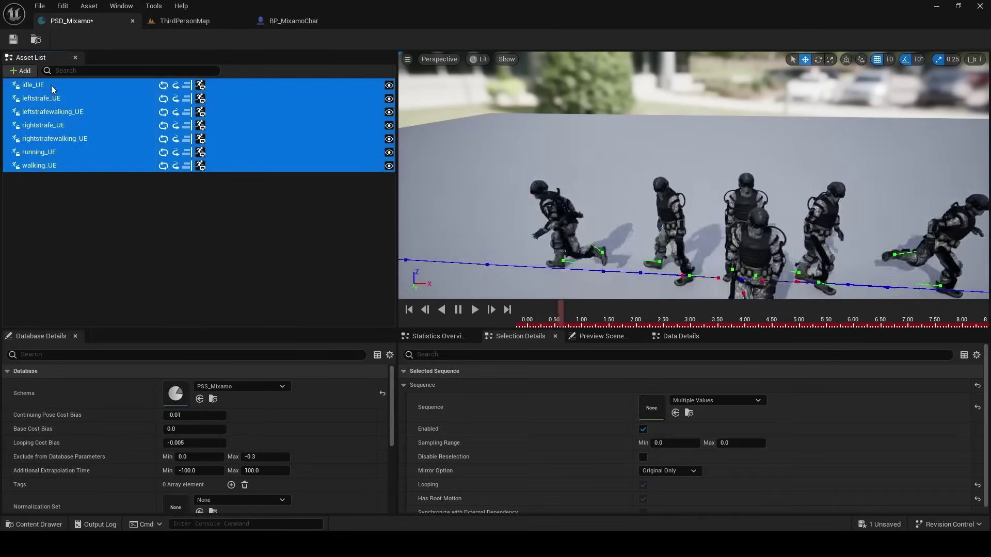
{"action": "key", "text": "Delete"}
Add all animations from the Characters/Mixamo/TransferedAnimations folder to the PSD_Mixamo asset list and save the database
{"action": "key", "text": "ctrl+space"}
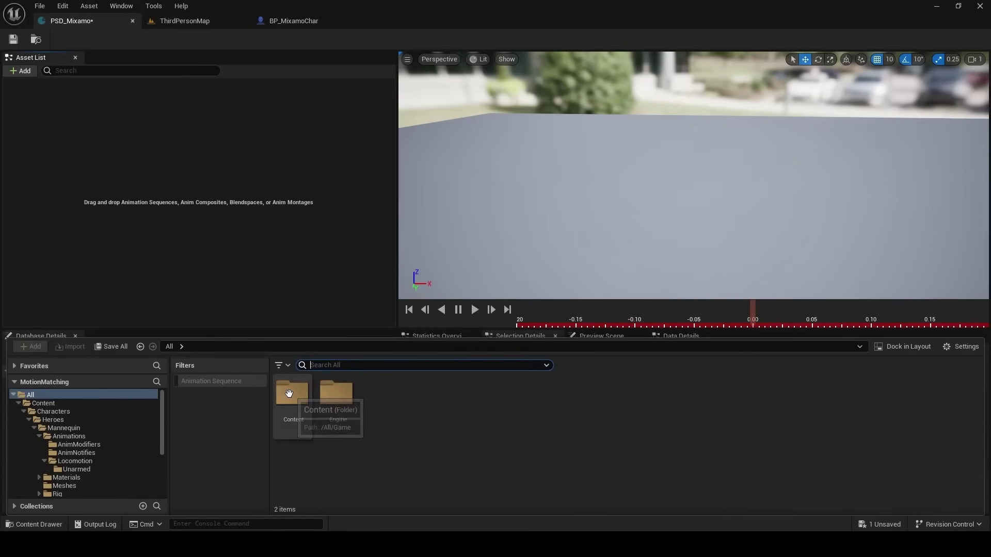
{"action": "double_click", "coordinate": [289, 393]}
{"action": "double_click", "coordinate": [292, 394]}
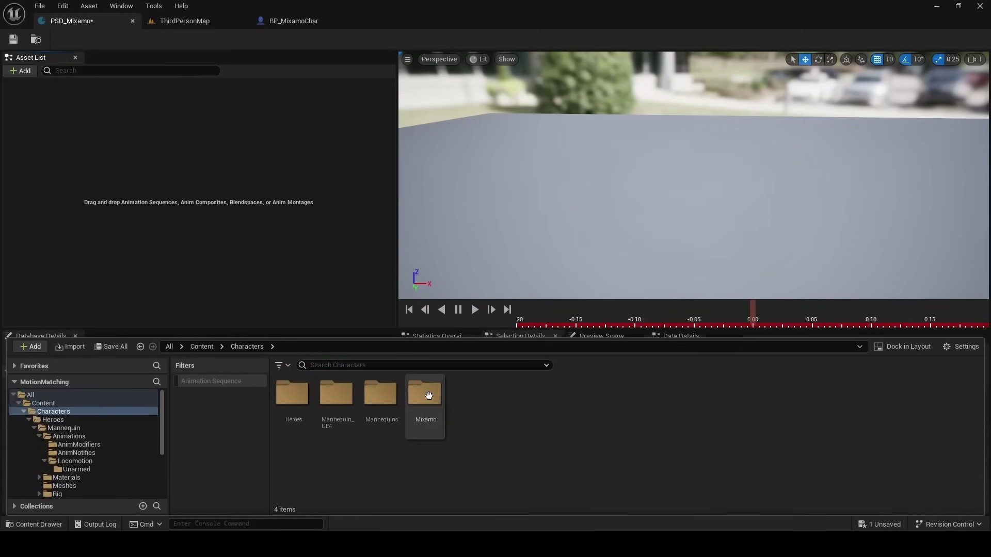
{"action": "double_click", "coordinate": [425, 394]}
{"action": "double_click", "coordinate": [338, 396]}
{"action": "left_click", "coordinate": [294, 407]}
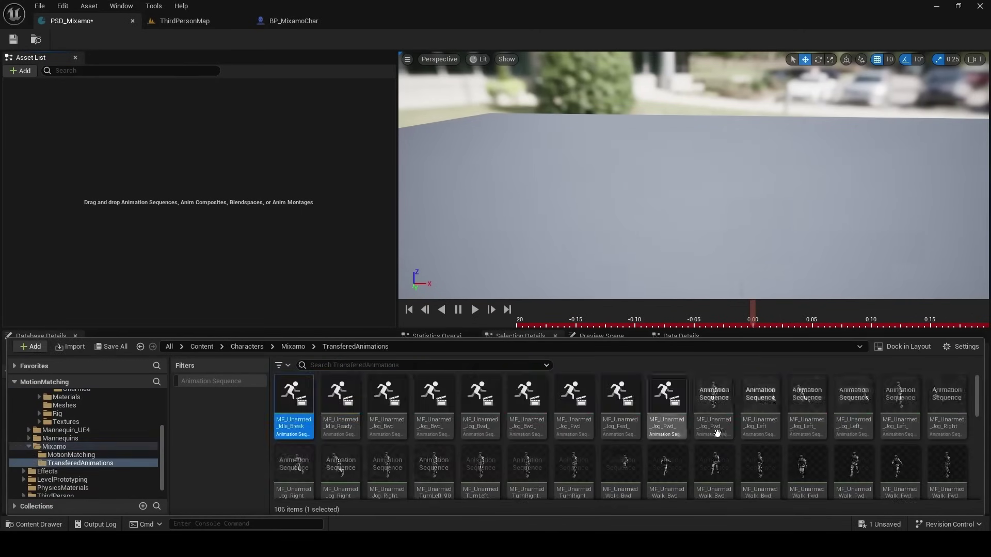
{"action": "scroll", "coordinate": [740, 436], "scroll_direction": "down", "scroll_amount": 8}
{"action": "left_click", "coordinate": [294, 469], "text": "shift"}
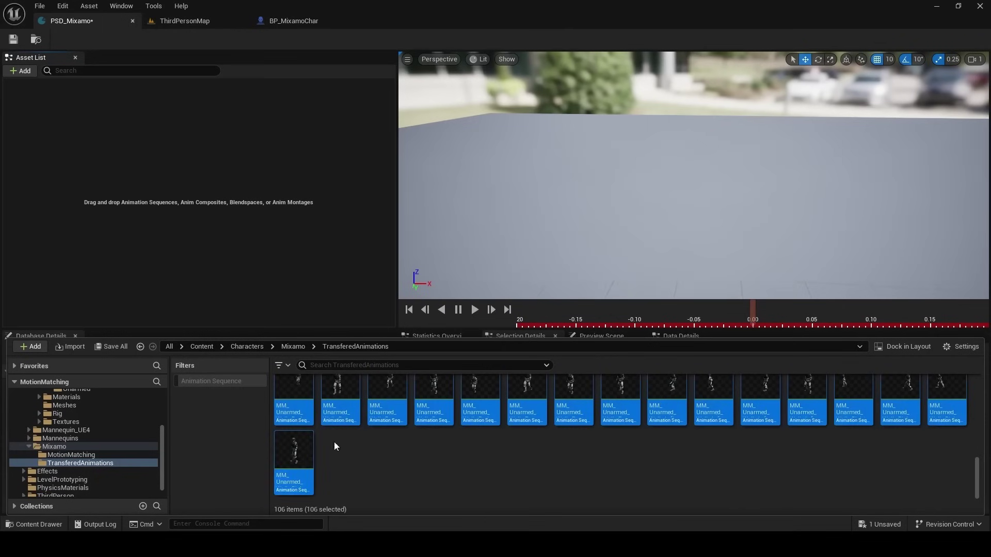
{"action": "scroll", "coordinate": [333, 442], "scroll_direction": "up", "scroll_amount": 1}
{"action": "left_click_drag", "start_coordinate": [333, 442], "coordinate": [195, 189]}
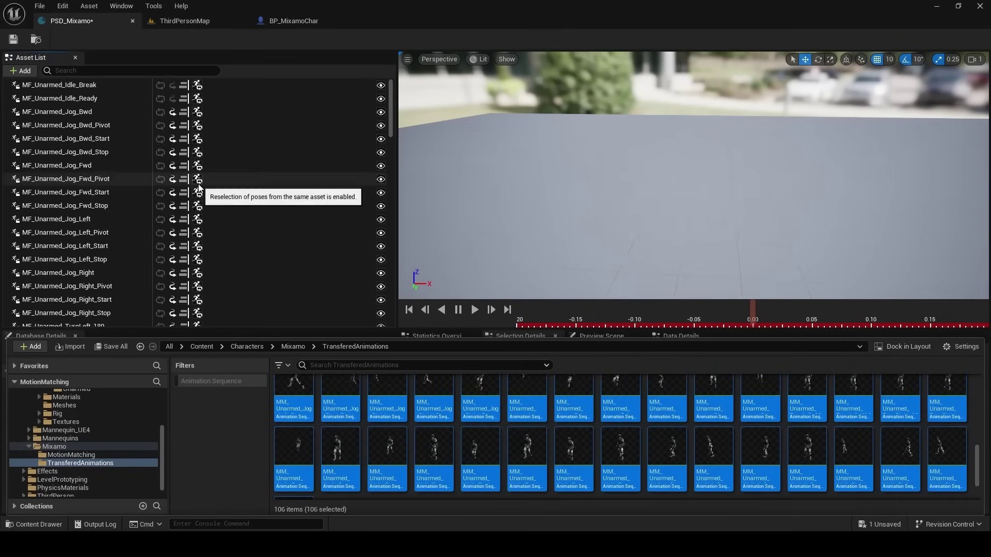
{"action": "left_click", "coordinate": [14, 39]}
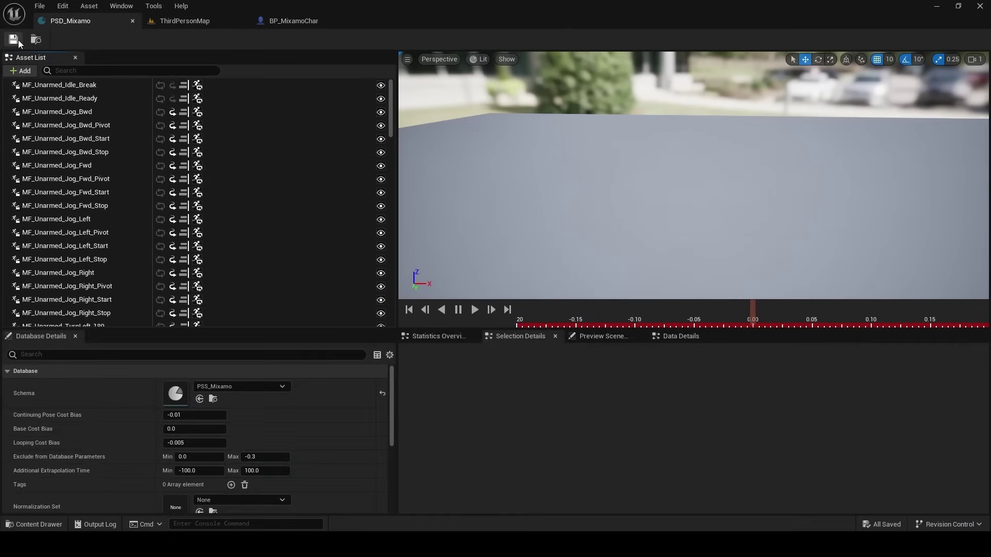
Filter the asset list by "turn", remove all matching turn animations from the database, and clear the filter
{"action": "scroll", "coordinate": [78, 110], "scroll_direction": "down", "scroll_amount": 5}
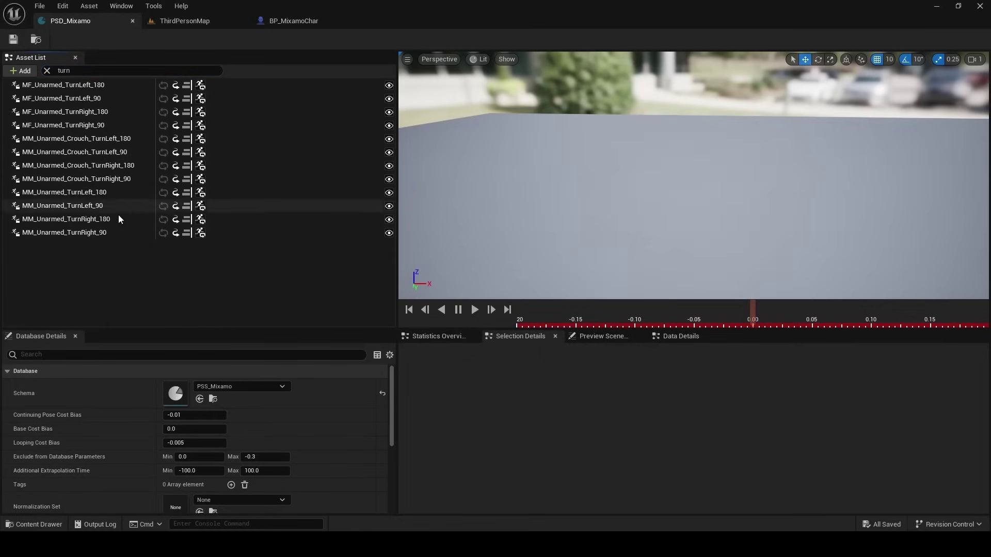
{"action": "left_click", "coordinate": [109, 235]}
{"action": "left_click", "coordinate": [102, 85], "text": "shift"}
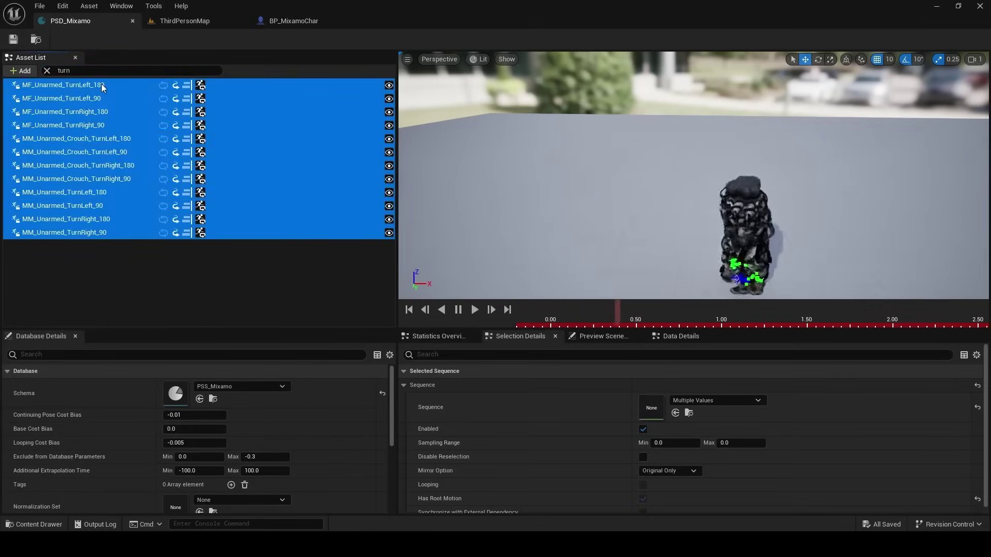
{"action": "key", "text": "Delete"}
{"action": "left_click", "coordinate": [46, 71]}
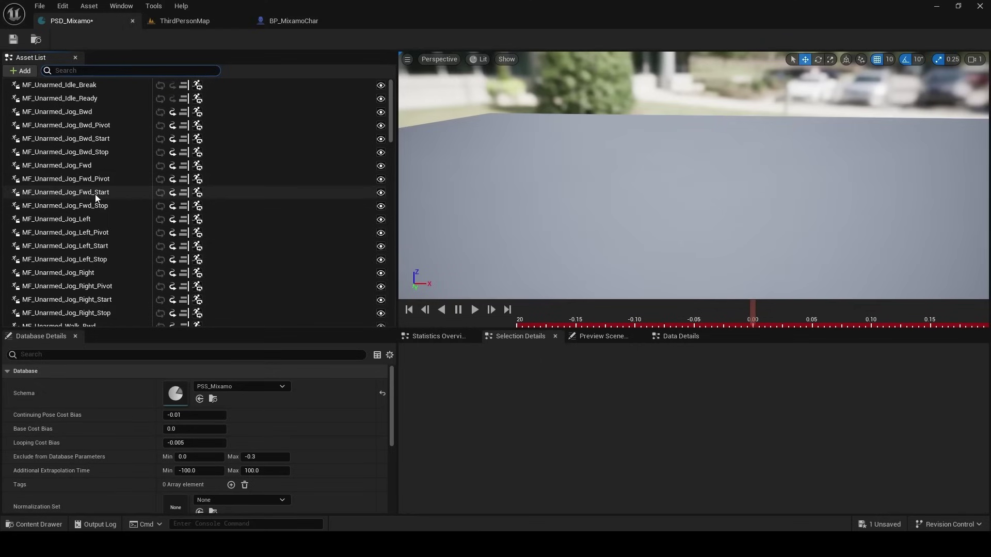
Filter the asset list by "crouch", remove all crouch animations, clear the filter, and save PSD_Mixamo
{"action": "scroll", "coordinate": [122, 165], "scroll_direction": "down", "scroll_amount": 15}
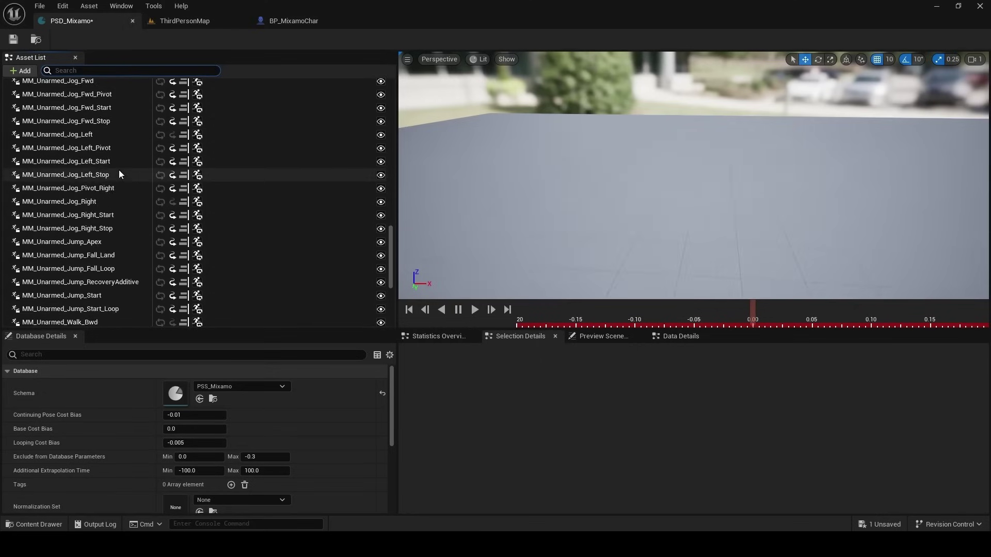
{"action": "scroll", "coordinate": [118, 173], "scroll_direction": "up", "scroll_amount": 15}
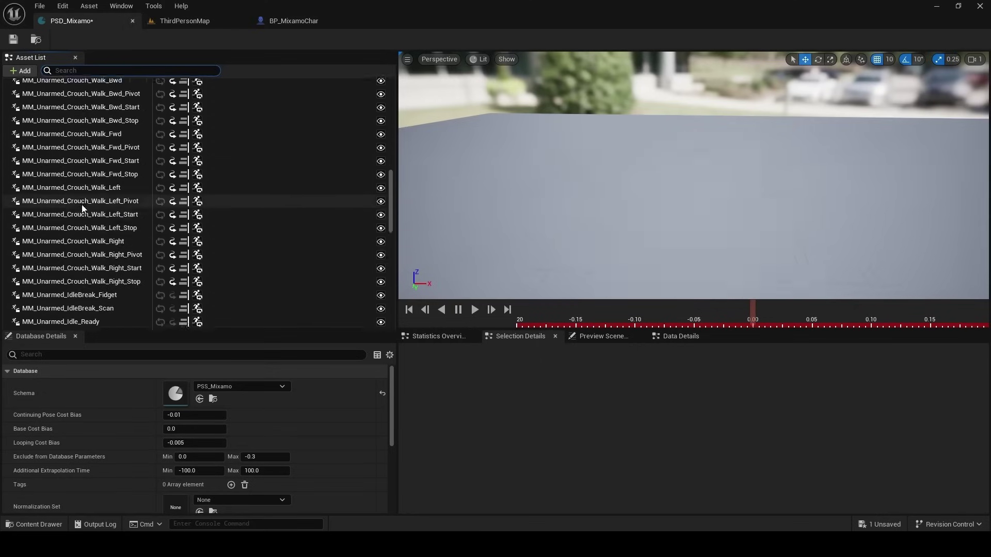
{"action": "type", "text": "crouch"}
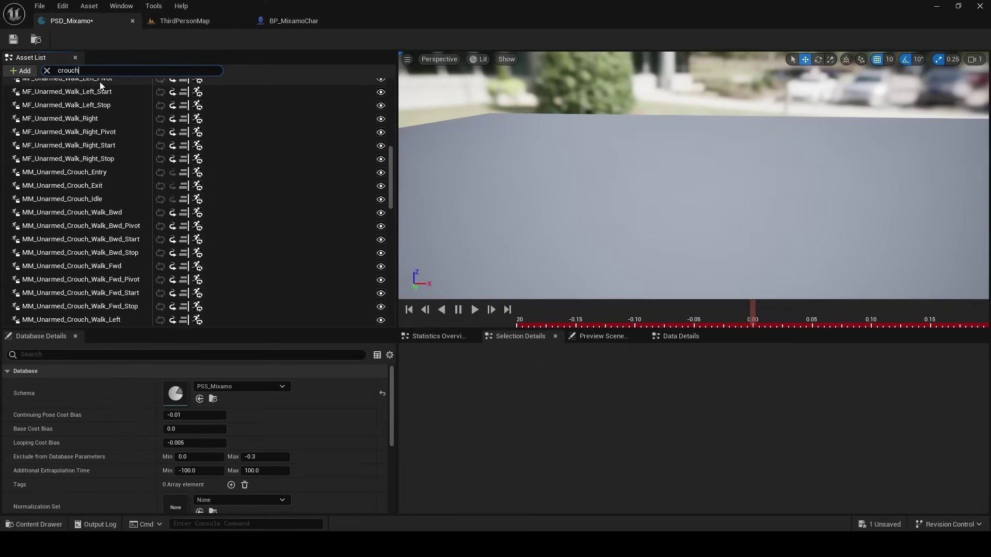
{"action": "left_click", "coordinate": [95, 78]}
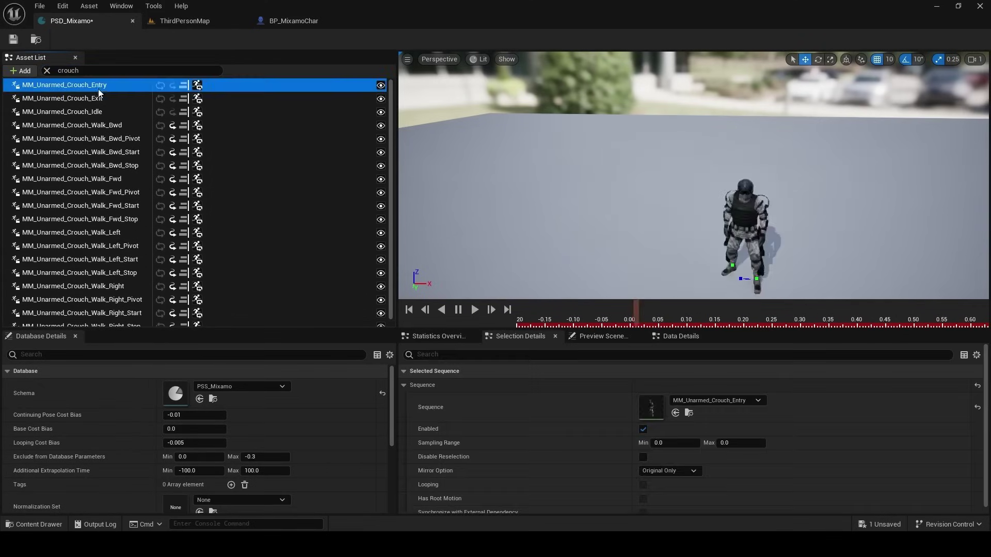
{"action": "left_click", "coordinate": [126, 315], "text": "shift"}
{"action": "key", "text": "Delete"}
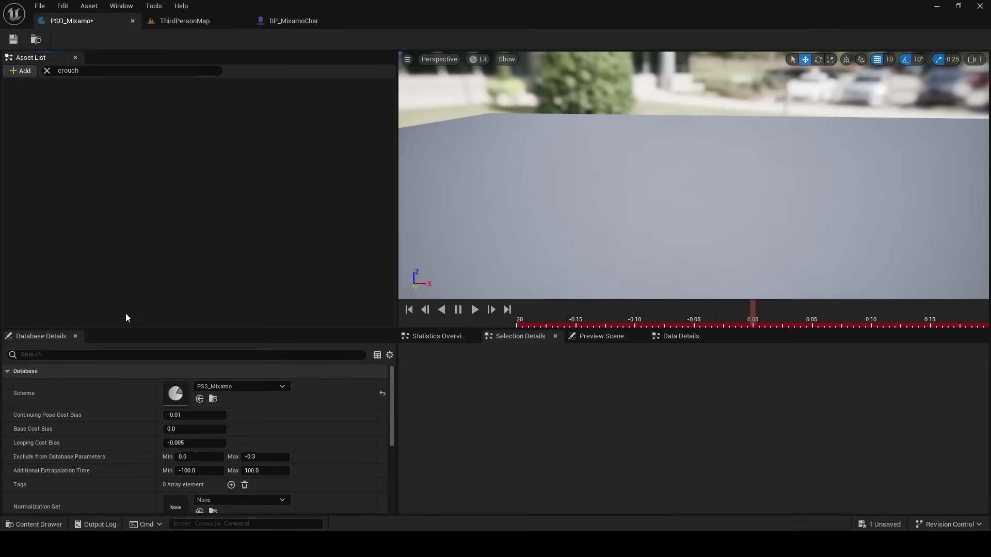
{"action": "left_click", "coordinate": [46, 71]}
{"action": "scroll", "coordinate": [93, 166], "scroll_direction": "down", "scroll_amount": 5}
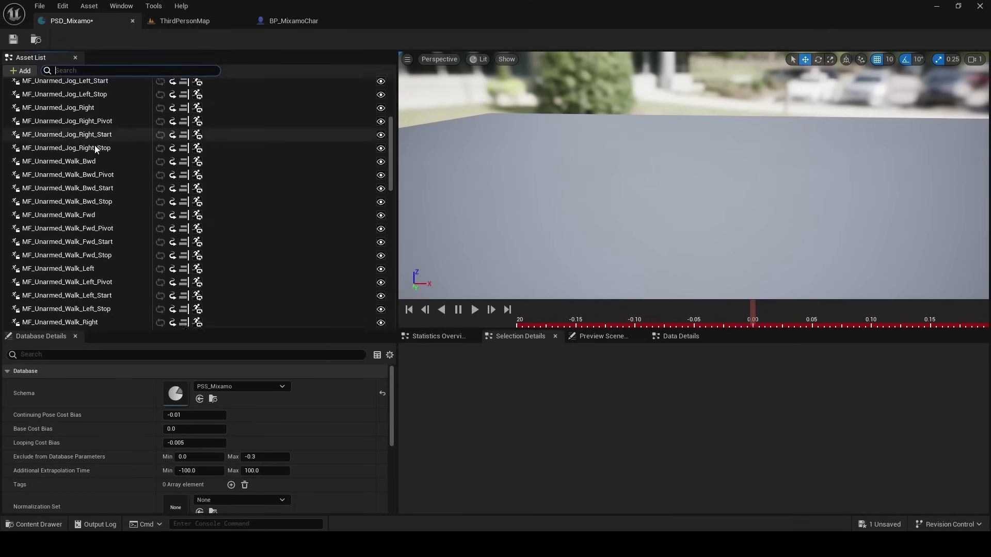
{"action": "left_click", "coordinate": [13, 39]}
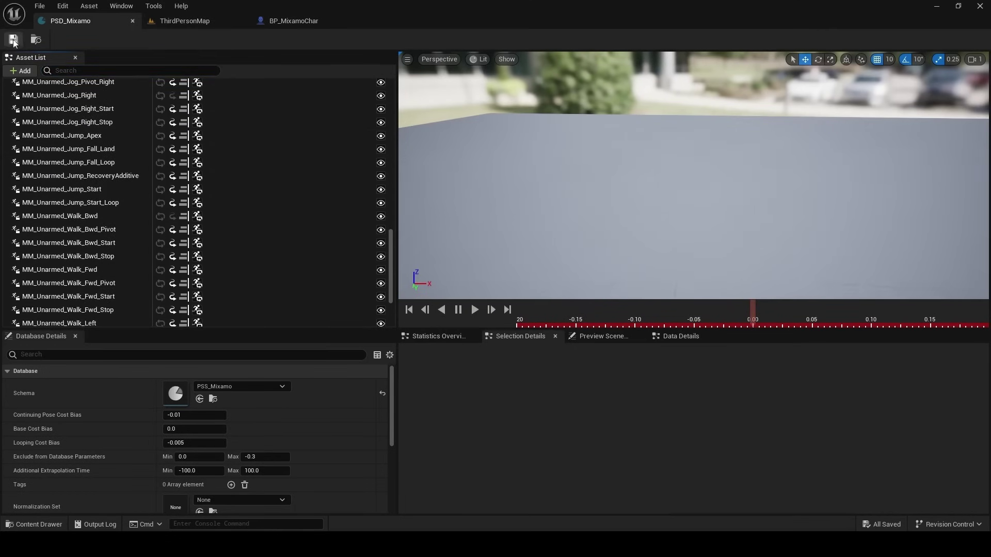
Disable Orient Rotation to Movement in the BP_MixamoChar class defaults
{"action": "left_click", "coordinate": [185, 21]}
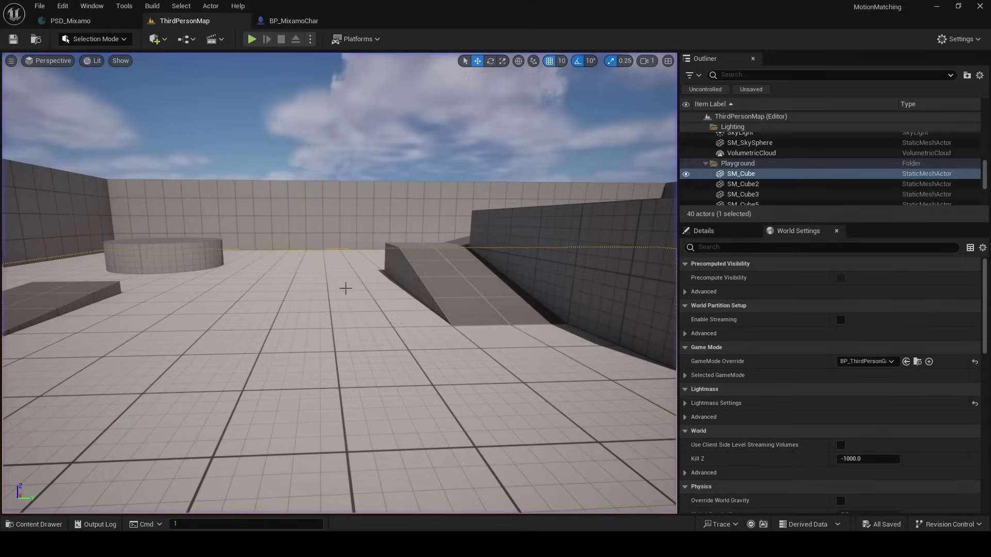
{"action": "left_click", "coordinate": [301, 22]}
{"action": "left_click", "coordinate": [88, 91]}
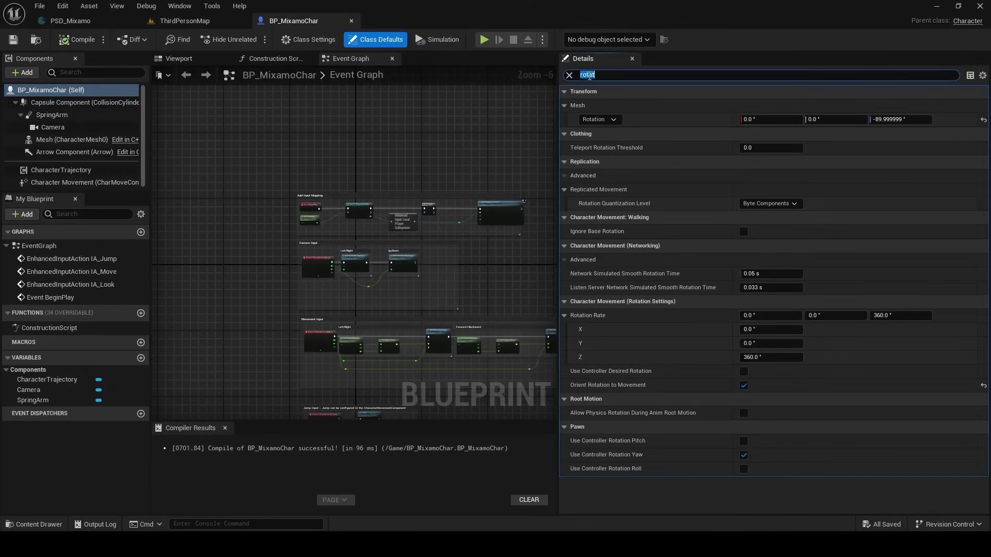
{"action": "type", "text": "ori"}
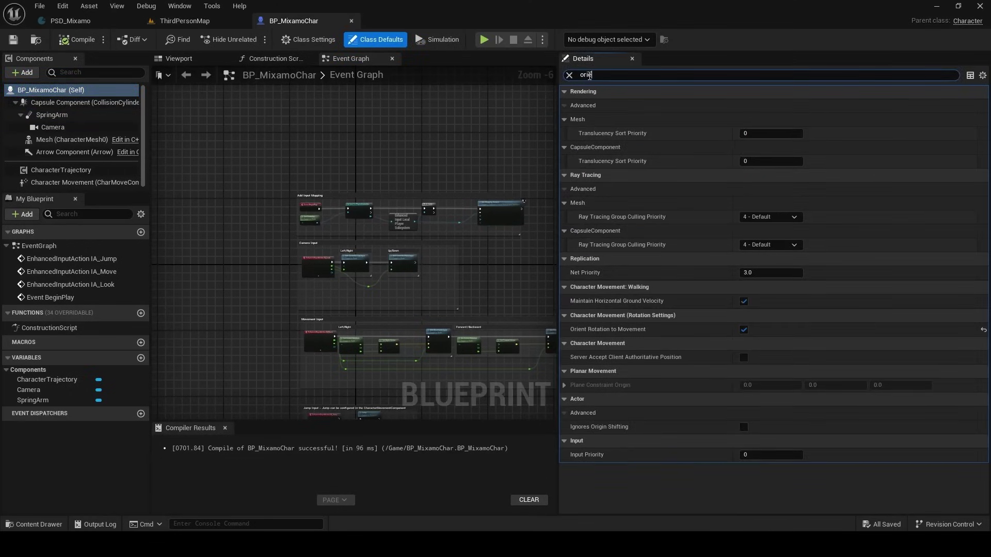
{"action": "type", "text": "e"}
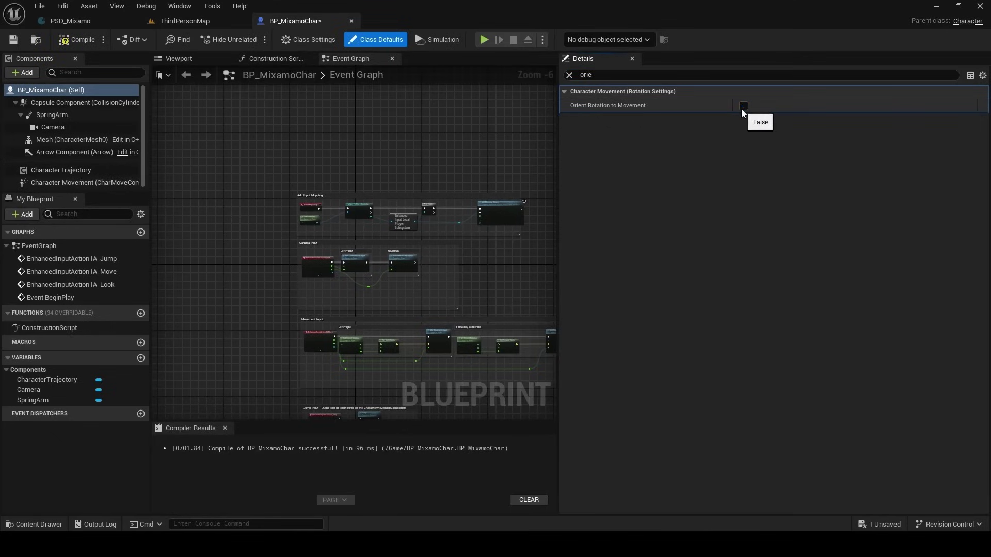
Play ThirdPersonMap in the editor and run the character around to test the motion-matched locomotion
{"action": "left_click", "coordinate": [91, 21]}
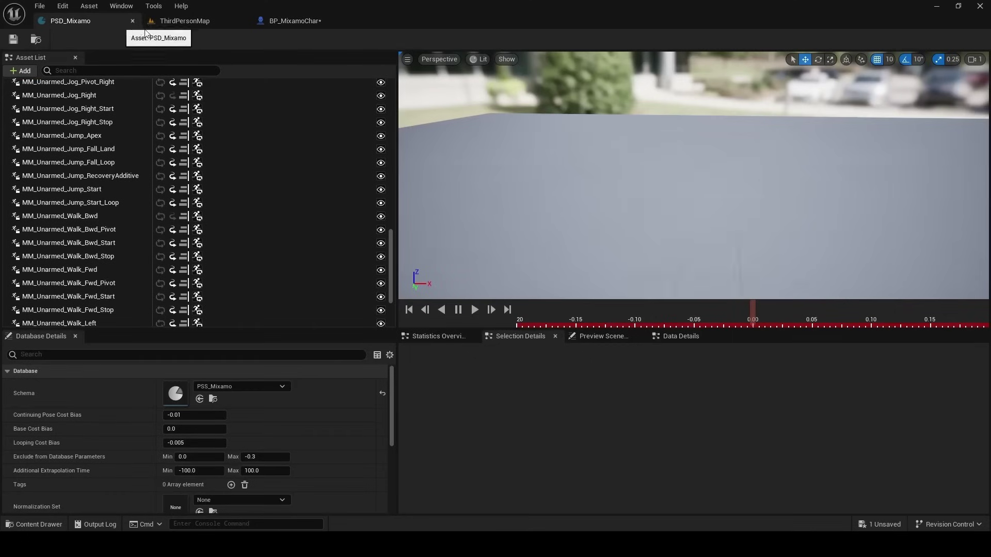
{"action": "left_click", "coordinate": [181, 19]}
{"action": "key", "text": "alt+p"}
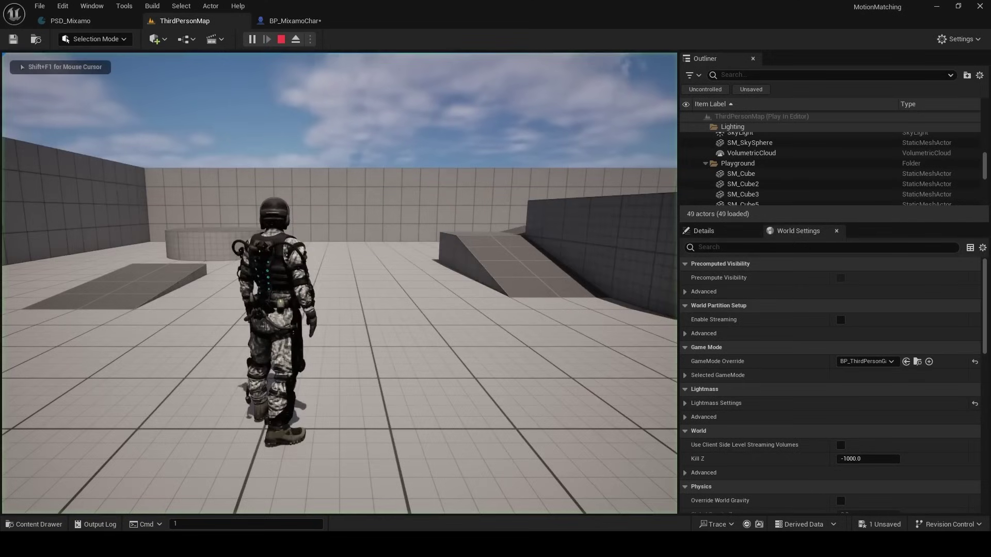
{"action": "key", "text": "w"}
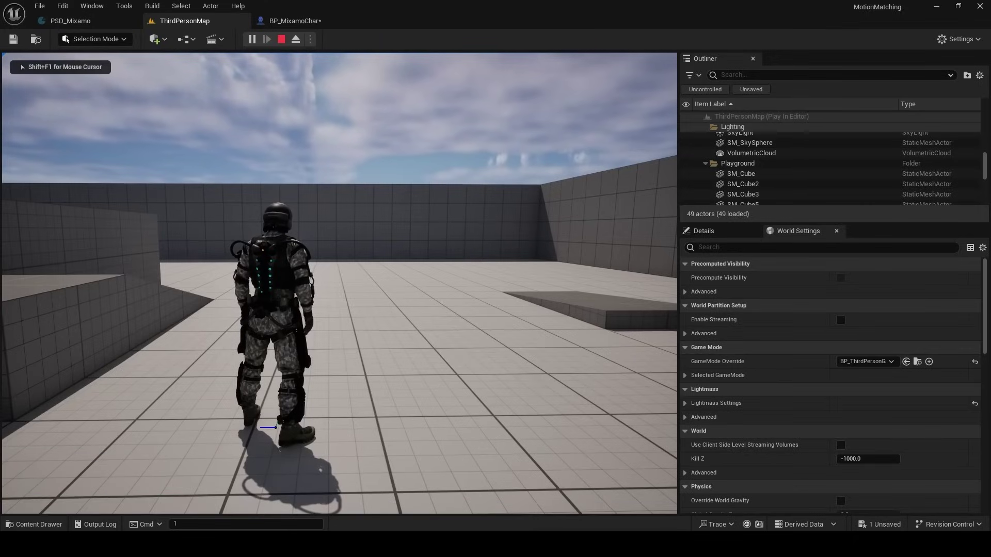
{"action": "key", "text": "w"}
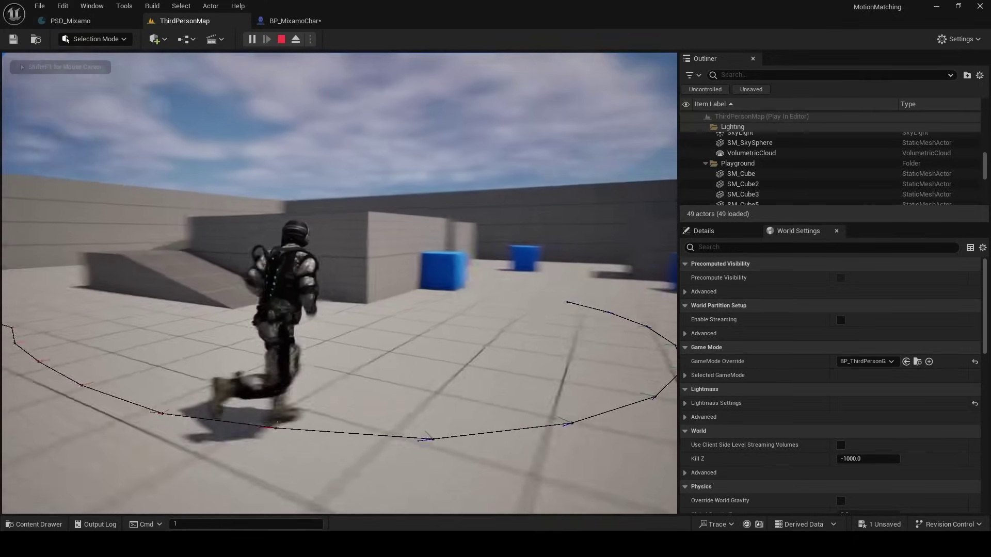